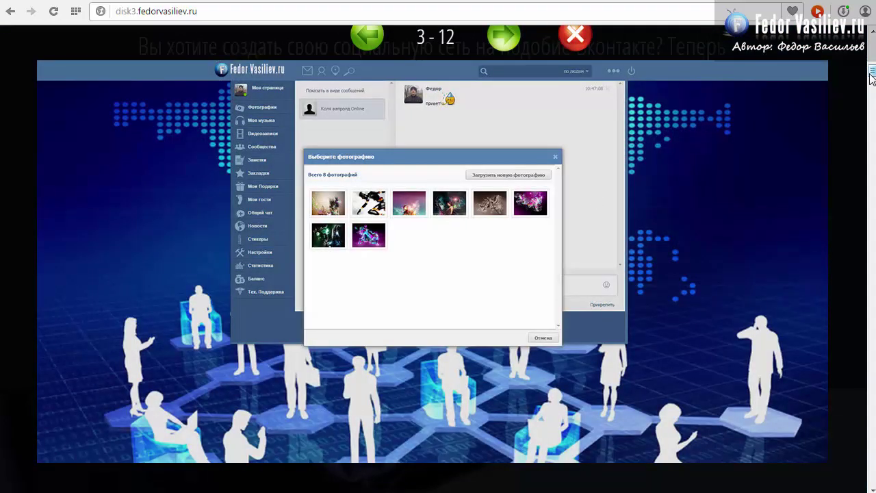
Page forward through the website's lightbox slideshow from image 3 to image 7, and close the lightbox.
{"action": "scroll", "coordinate": [870, 74], "scroll_direction": "up", "scroll_amount": 1}
{"action": "scroll", "coordinate": [870, 74], "scroll_direction": "down", "scroll_amount": 1}
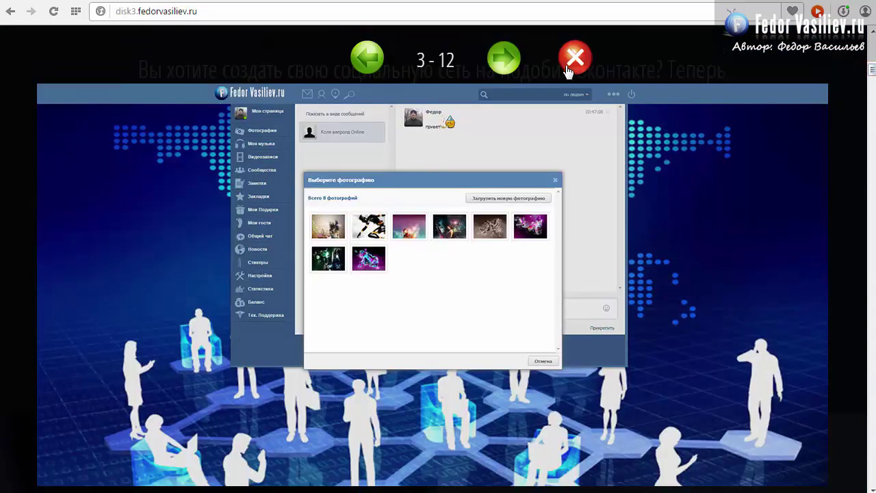
{"action": "left_click", "coordinate": [509, 65]}
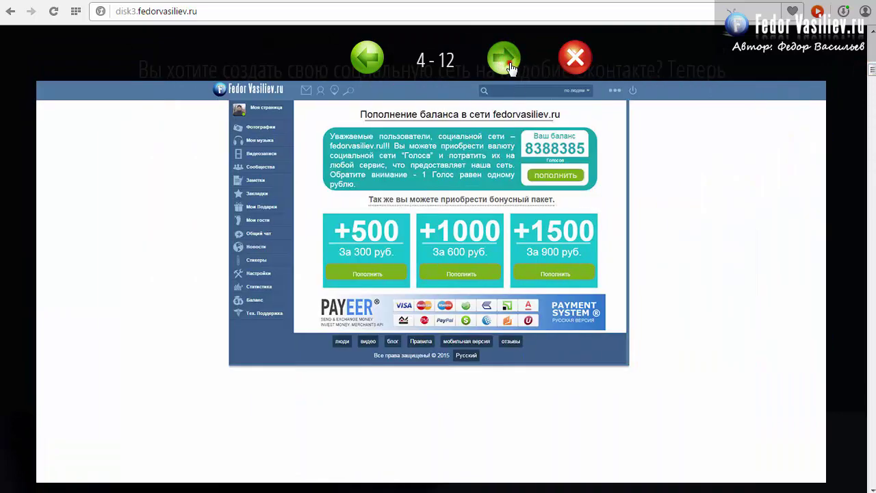
{"action": "left_click", "coordinate": [509, 63]}
{"action": "left_click", "coordinate": [493, 75]}
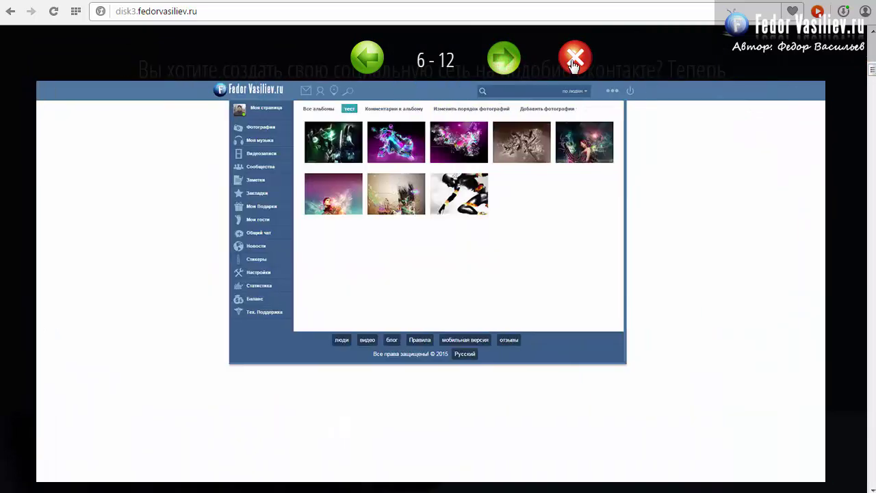
{"action": "left_click", "coordinate": [505, 67]}
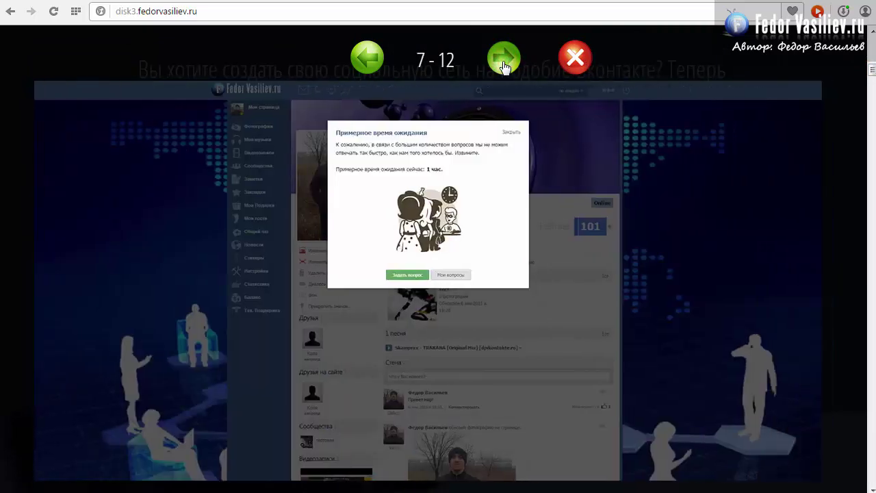
{"action": "left_click", "coordinate": [575, 59]}
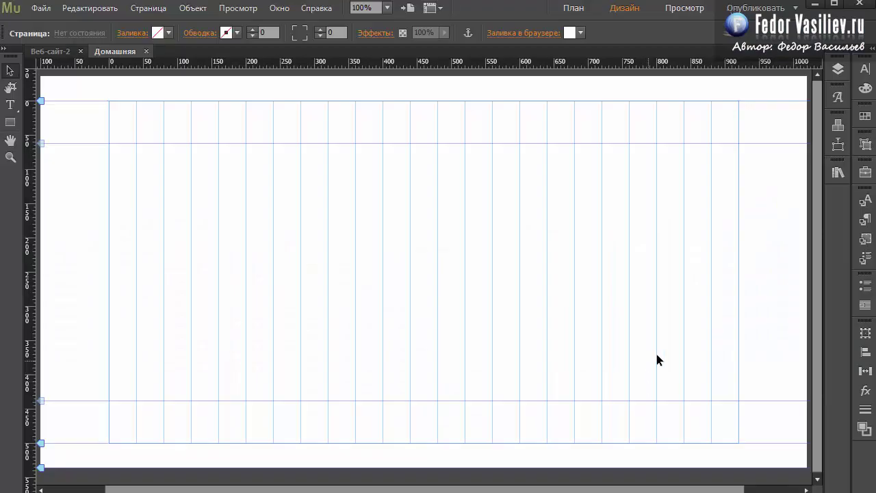
In Adobe Muse, preview the slideshow widgets Лайтбокс, Миниатюры, Основной, Полноэкранный режим and Пустая from the widget library.
{"action": "left_click", "coordinate": [837, 126]}
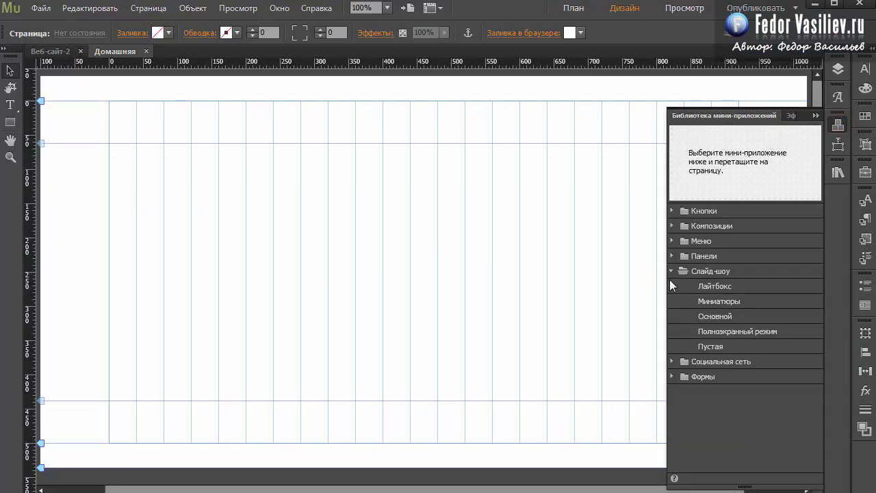
{"action": "left_click", "coordinate": [711, 271]}
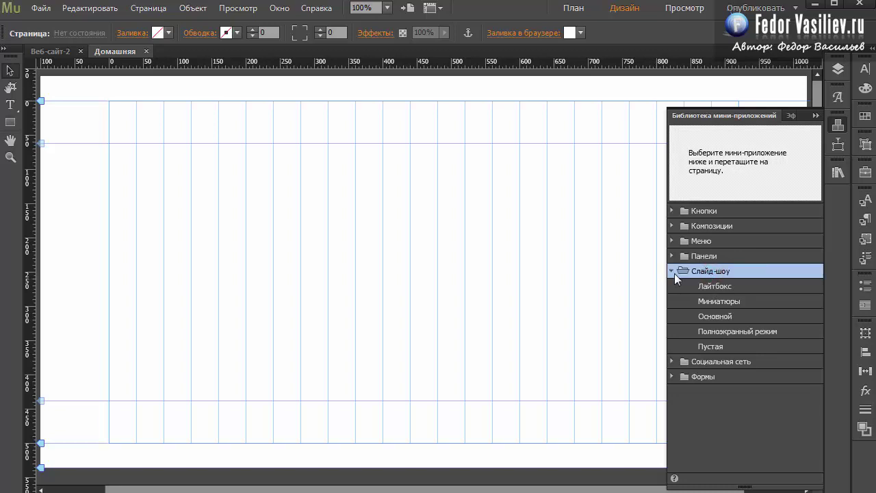
{"action": "left_click", "coordinate": [708, 285]}
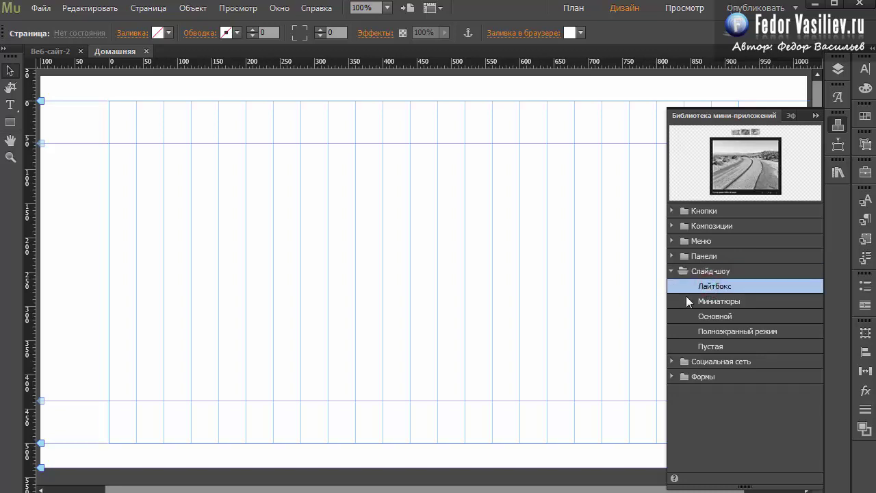
{"action": "left_click", "coordinate": [707, 302]}
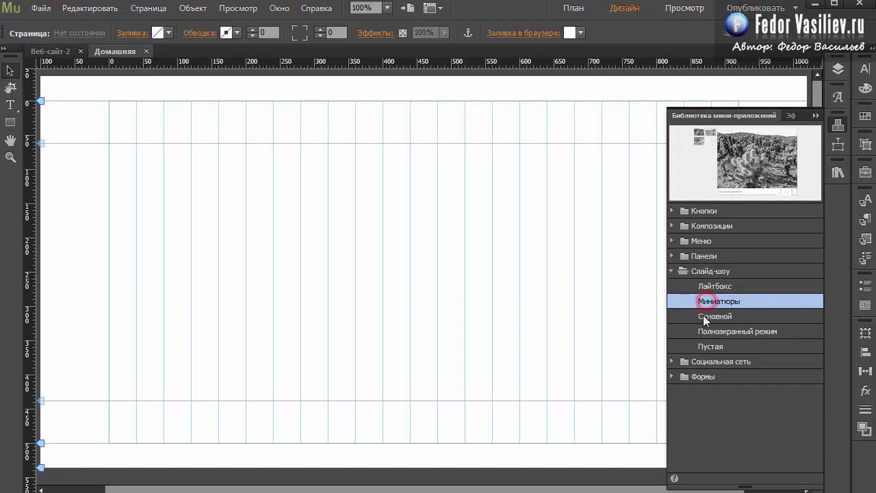
{"action": "left_click", "coordinate": [702, 316]}
{"action": "left_click", "coordinate": [705, 333]}
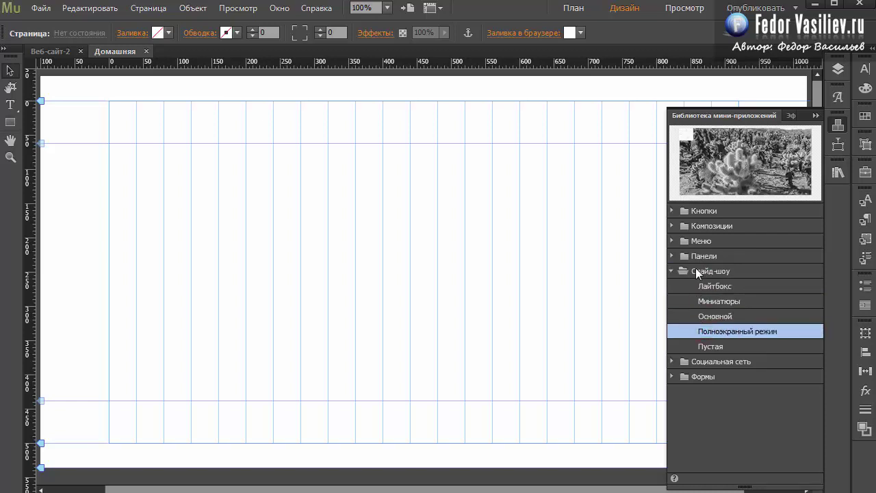
{"action": "left_click", "coordinate": [698, 347]}
{"action": "left_click", "coordinate": [702, 331]}
{"action": "left_click", "coordinate": [703, 316]}
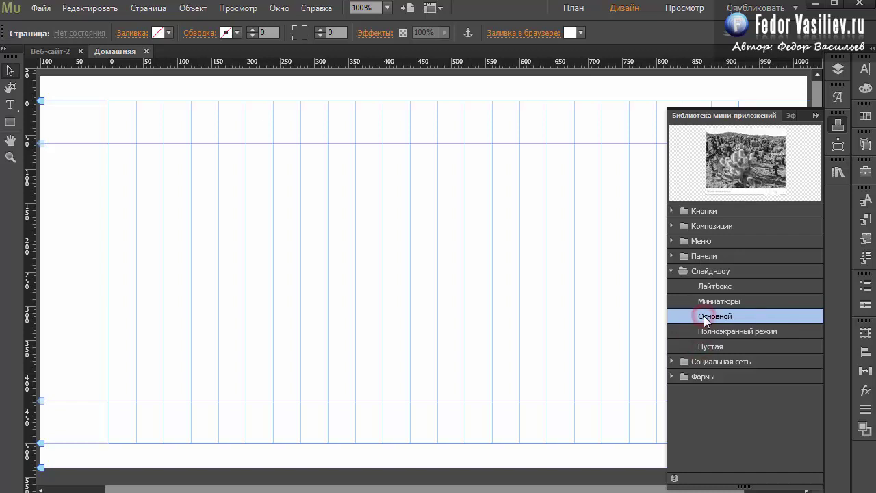
{"action": "left_click", "coordinate": [706, 304]}
{"action": "left_click", "coordinate": [705, 288]}
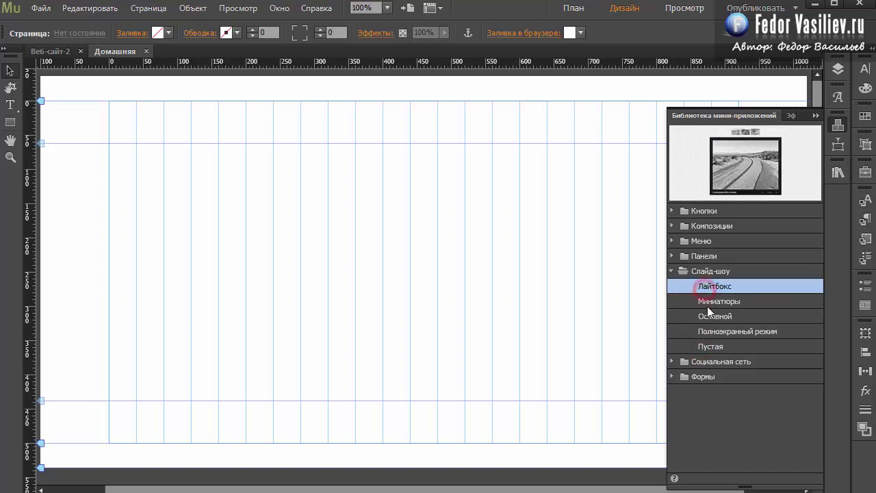
{"action": "left_click", "coordinate": [704, 301]}
{"action": "left_click", "coordinate": [707, 315]}
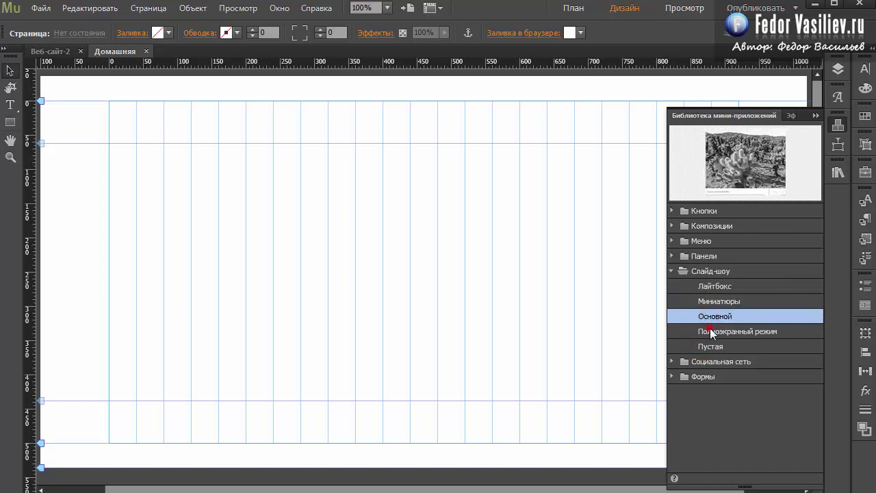
{"action": "left_click", "coordinate": [709, 329]}
{"action": "left_click", "coordinate": [707, 345]}
{"action": "left_click", "coordinate": [704, 330]}
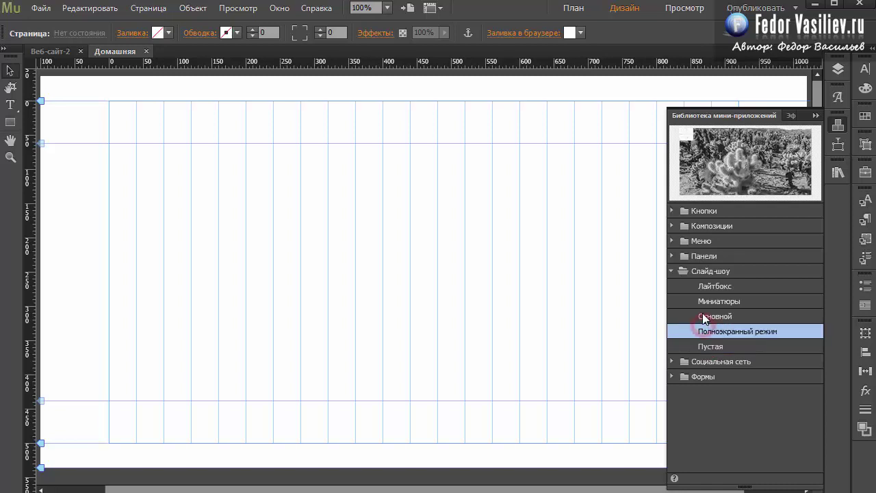
{"action": "left_click", "coordinate": [703, 345]}
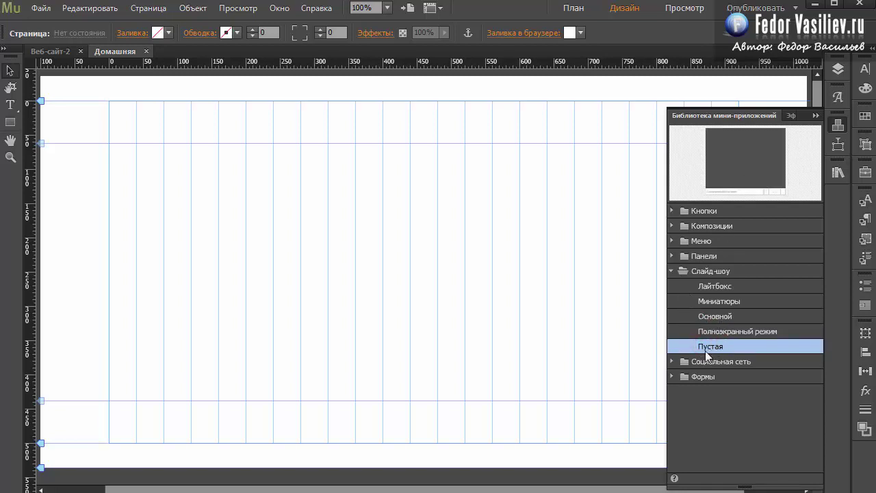
{"action": "left_click", "coordinate": [715, 317]}
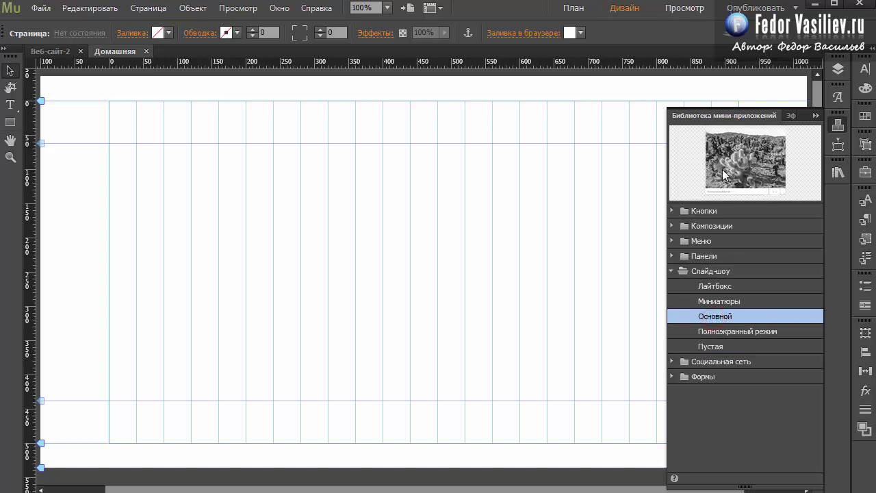
Place an empty slideshow widget (Пустая) on the page at about X 194, Y 16, and close the widget library.
{"action": "left_click", "coordinate": [709, 346]}
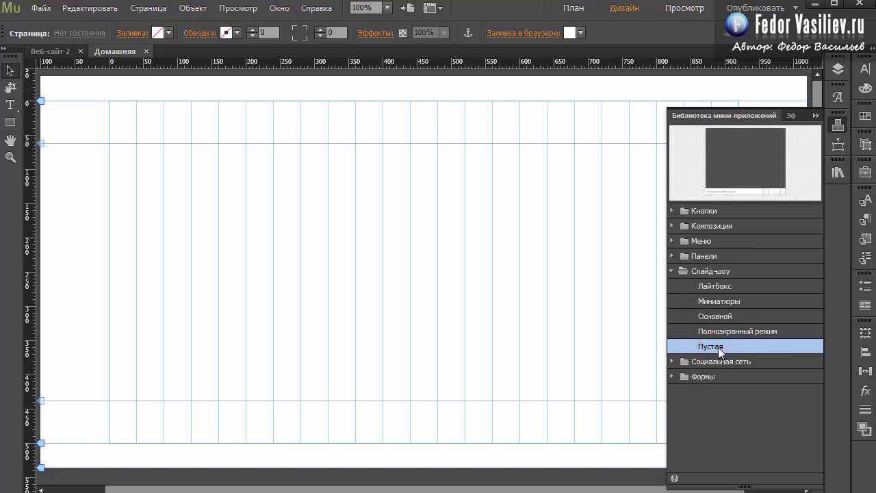
{"action": "left_click_drag", "start_coordinate": [718, 347], "coordinate": [120, 110]}
{"action": "left_click", "coordinate": [816, 115]}
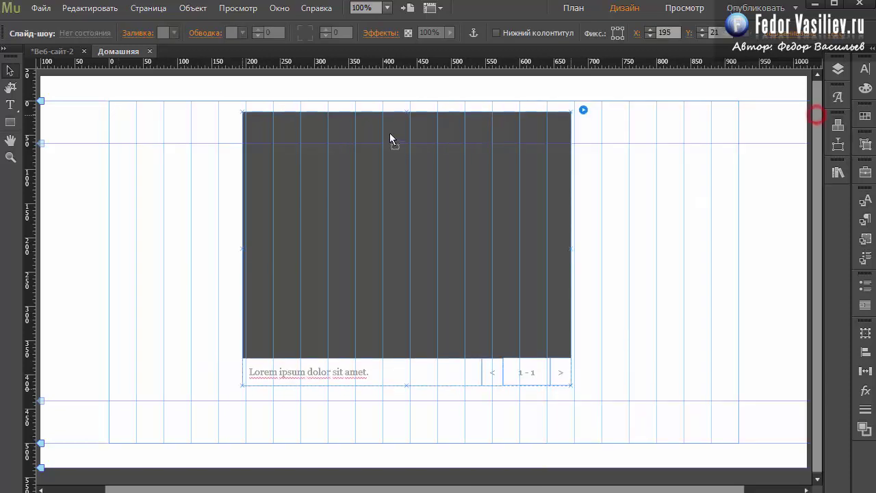
{"action": "left_click_drag", "start_coordinate": [389, 137], "coordinate": [388, 134]}
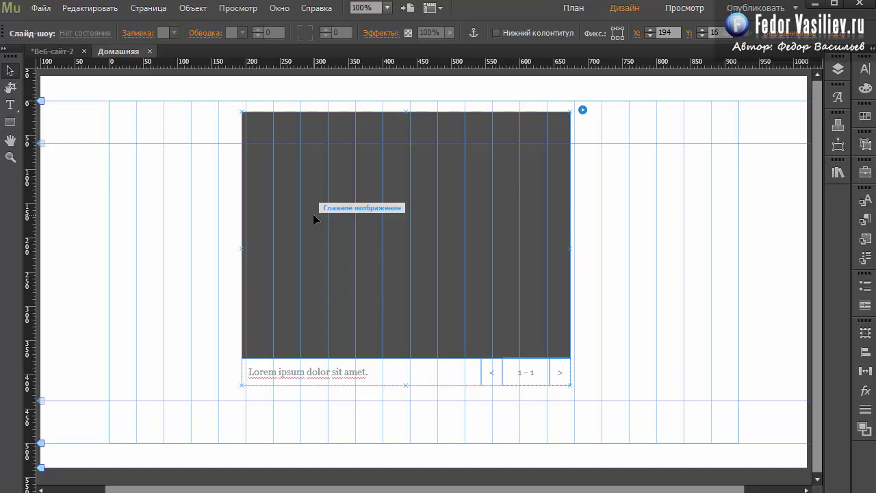
Inspect the slideshow's back button, image counter and caption by selecting each of them in turn.
{"action": "left_click", "coordinate": [489, 375]}
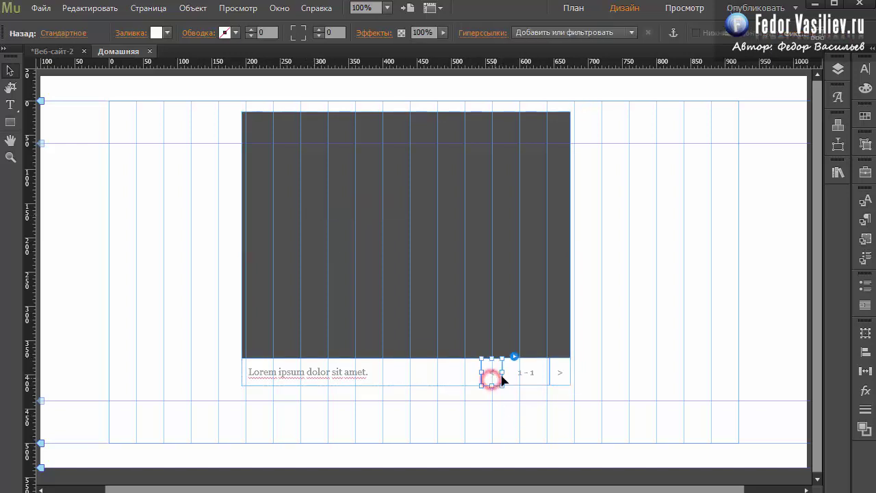
{"action": "left_click", "coordinate": [518, 377]}
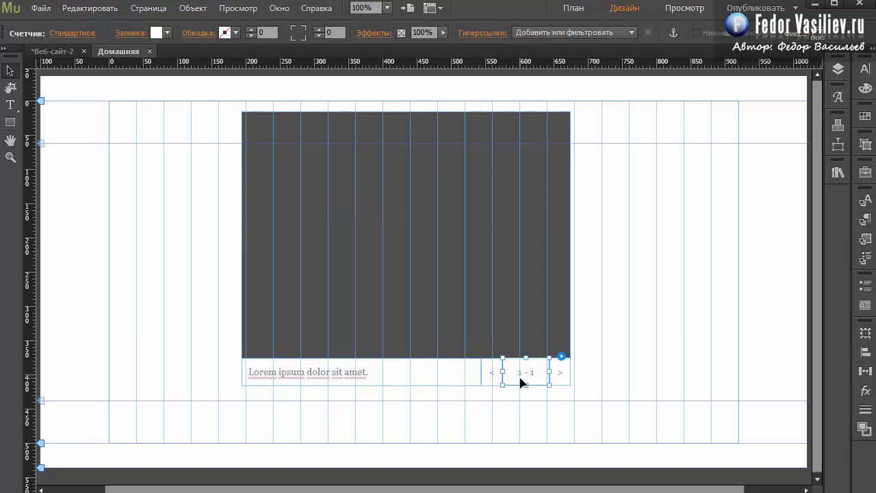
{"action": "left_click", "coordinate": [284, 376]}
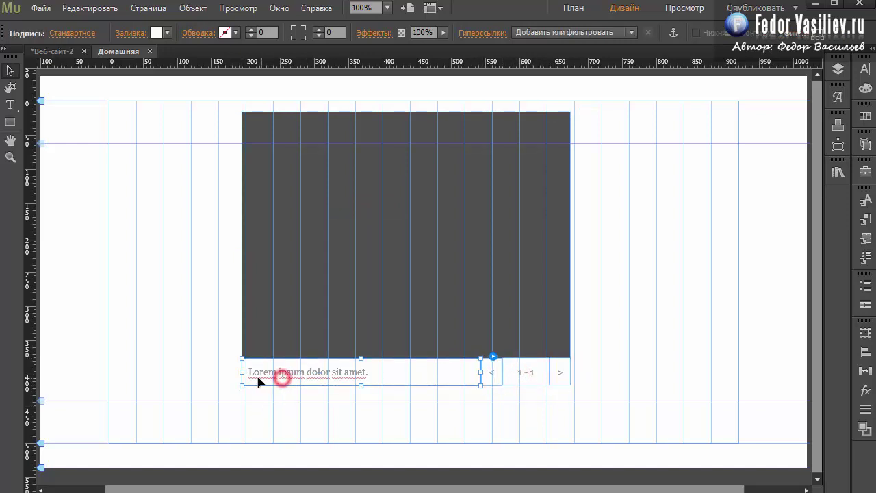
Move the slideshow about 100 px left and 50 px up on the page, and open its options.
{"action": "left_click", "coordinate": [422, 319]}
{"action": "left_click_drag", "start_coordinate": [422, 318], "coordinate": [353, 283]}
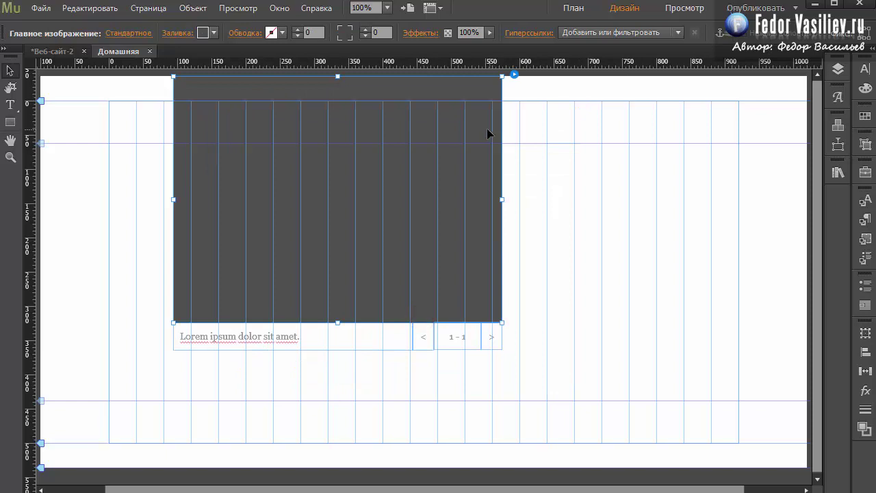
{"action": "left_click", "coordinate": [513, 74]}
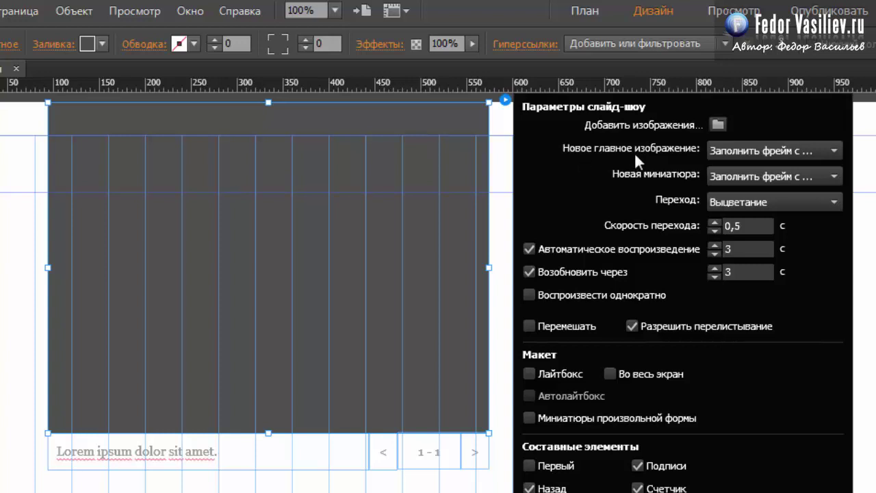
Examine the slideshow's fitting choices for the main image and thumbnails, the transition types and the transition speed setting.
{"action": "left_click", "coordinate": [733, 149]}
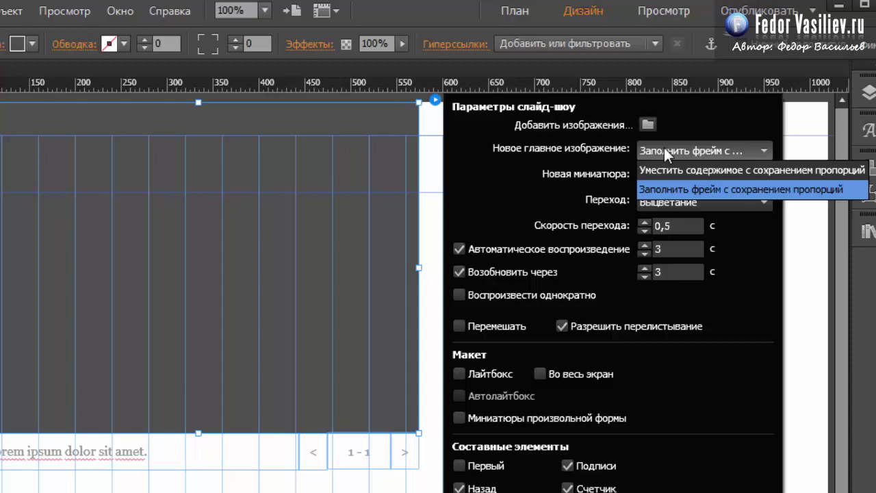
{"action": "left_click", "coordinate": [616, 157]}
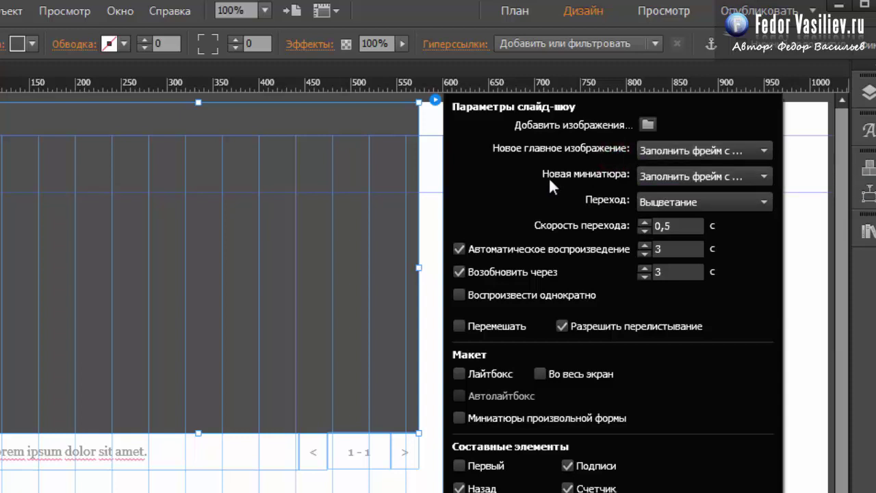
{"action": "left_click", "coordinate": [657, 176]}
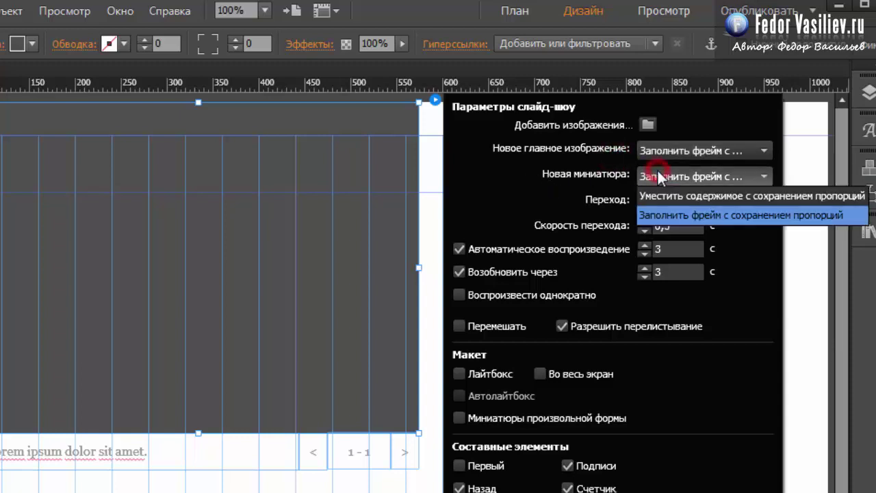
{"action": "left_click", "coordinate": [600, 178]}
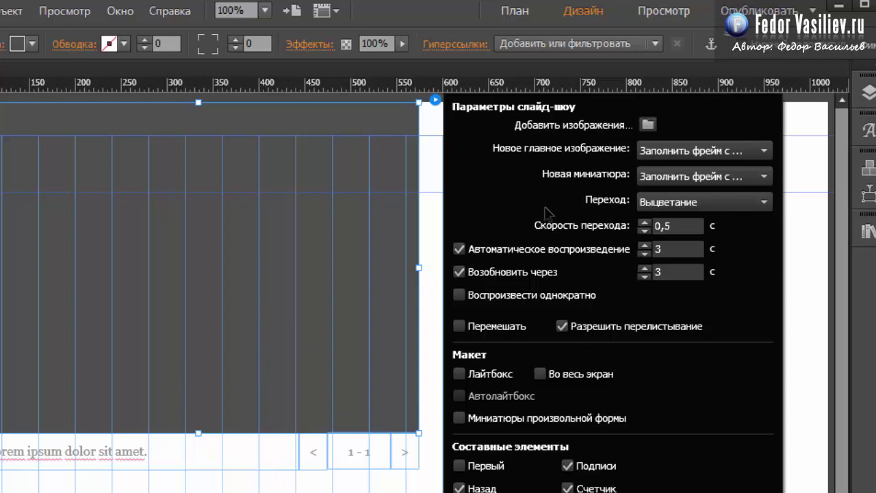
{"action": "left_click", "coordinate": [651, 200]}
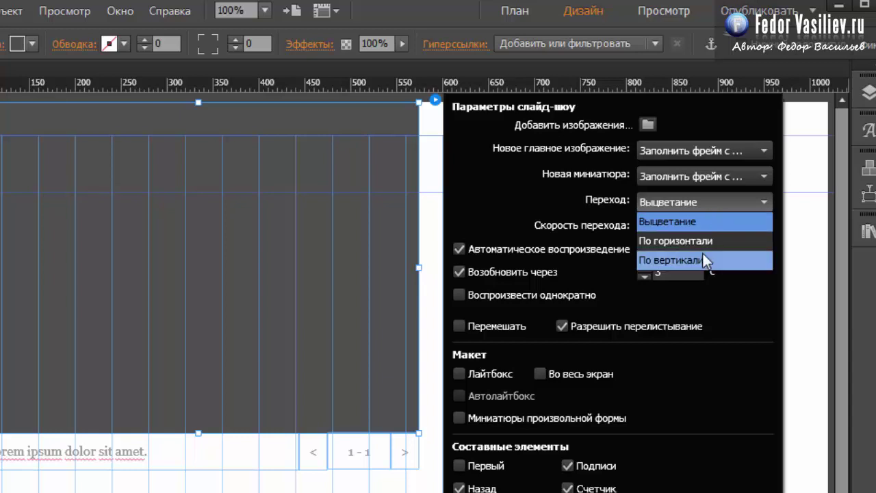
{"action": "left_click", "coordinate": [554, 197]}
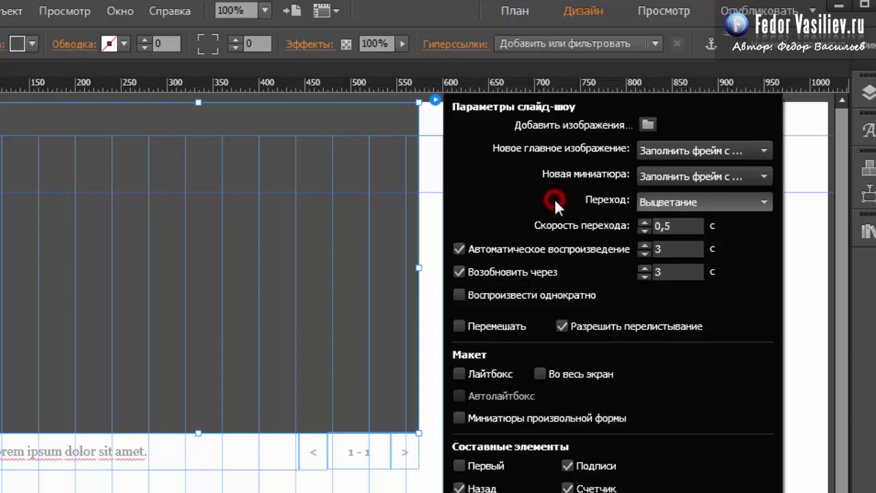
{"action": "left_click", "coordinate": [685, 226]}
{"action": "double_click", "coordinate": [702, 225]}
{"action": "left_click", "coordinate": [702, 224]}
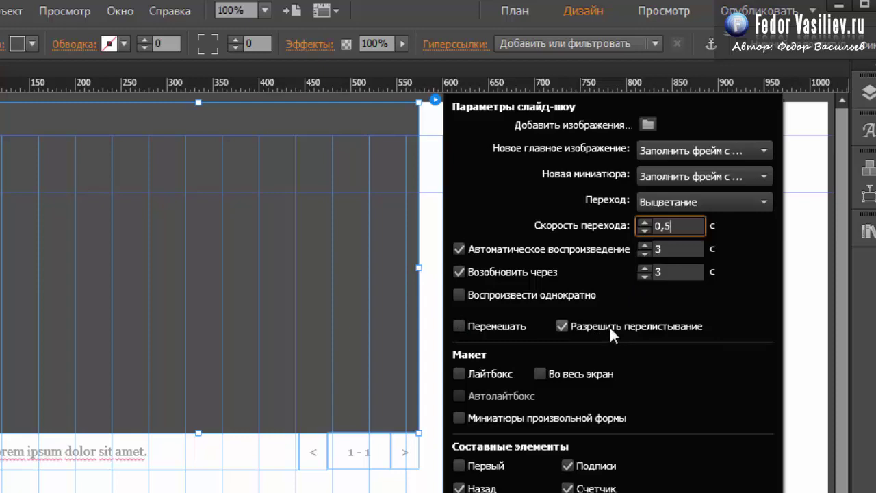
{"action": "left_click", "coordinate": [561, 357]}
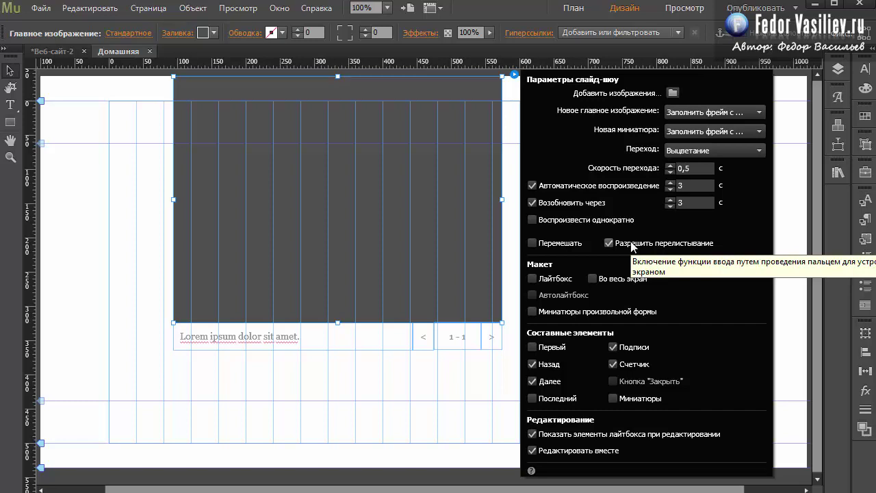
Try turning Разрешить перелистывание off and back on, and briefly enable the Лайтбокс layout before disabling it again.
{"action": "left_click", "coordinate": [608, 245]}
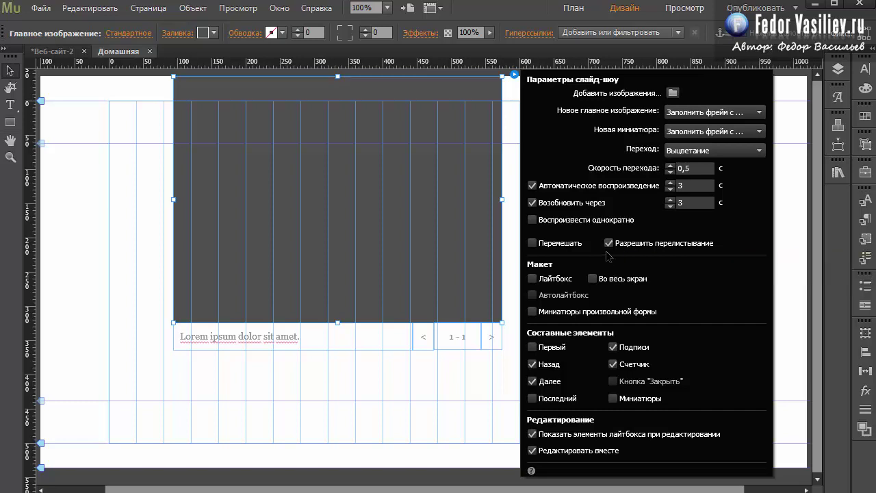
{"action": "left_click", "coordinate": [608, 246]}
{"action": "left_click", "coordinate": [532, 278]}
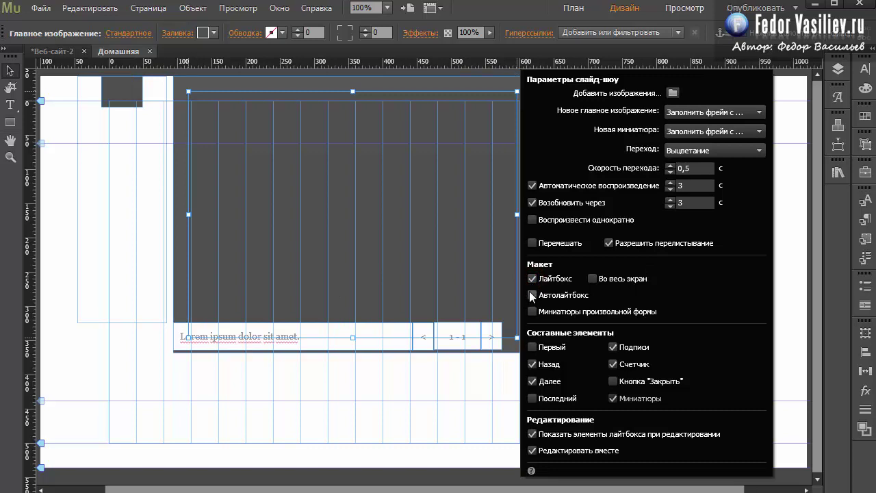
{"action": "left_click", "coordinate": [532, 279]}
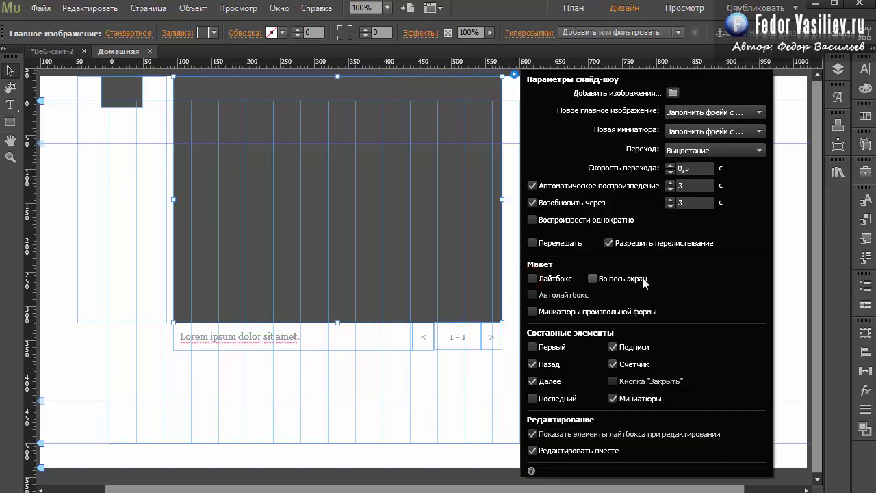
Try the Во весь экран, Лайтбокс and Автолайтбокс layout options, and return the slideshow to its normal layout.
{"action": "left_click", "coordinate": [592, 279]}
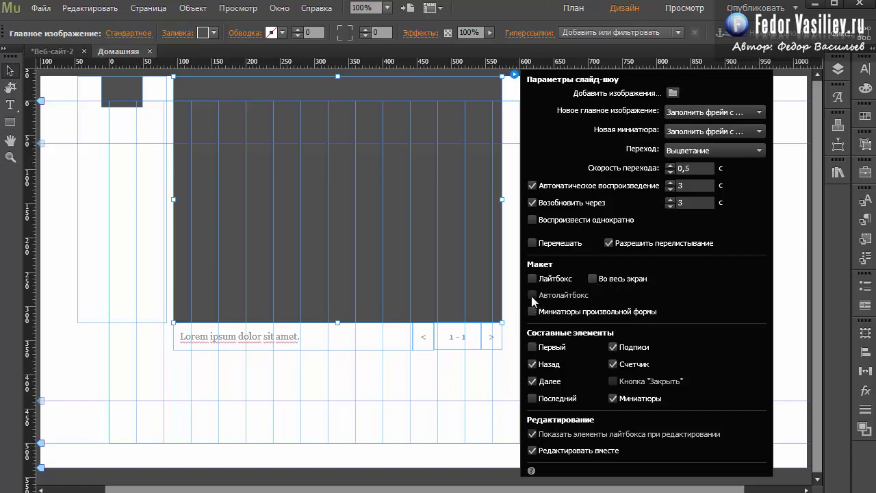
{"action": "left_click", "coordinate": [532, 278]}
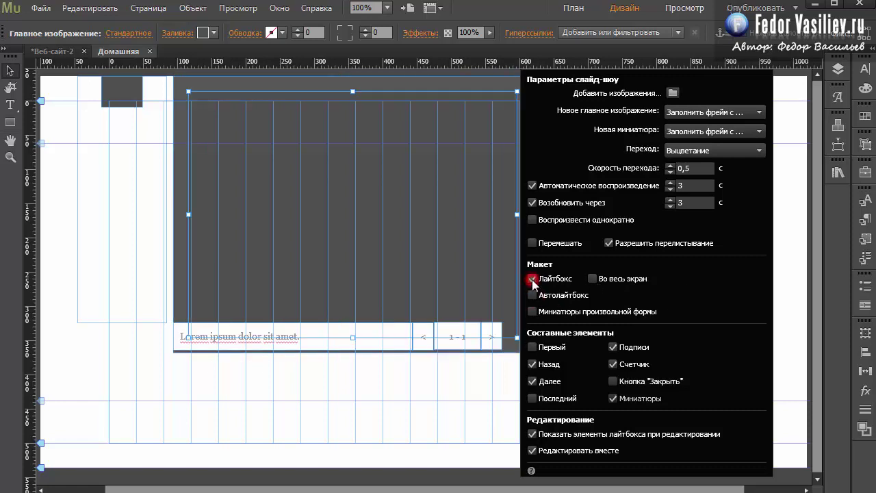
{"action": "left_click", "coordinate": [532, 294]}
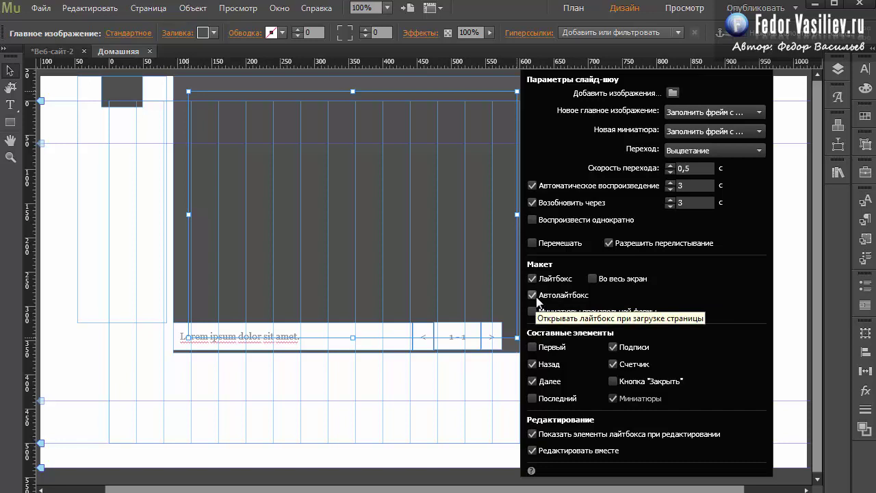
{"action": "left_click", "coordinate": [533, 279]}
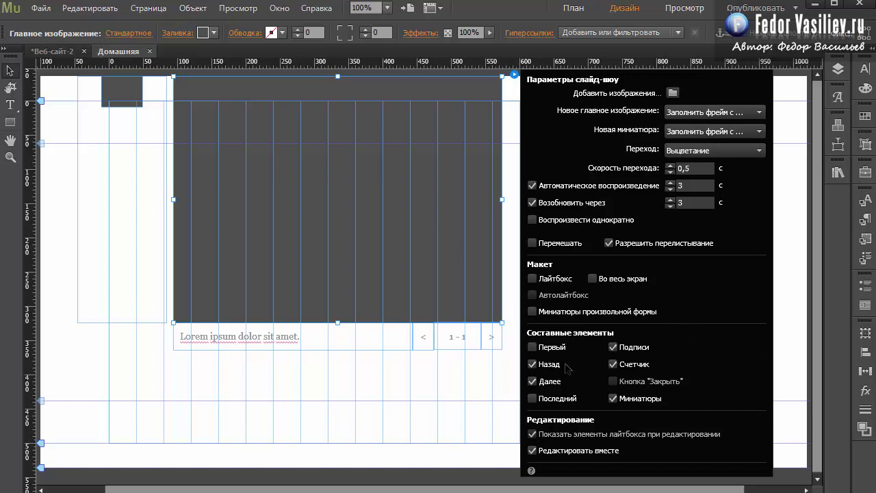
Test the Подписи element and leave the slideshow's captions turned off.
{"action": "left_click", "coordinate": [613, 347]}
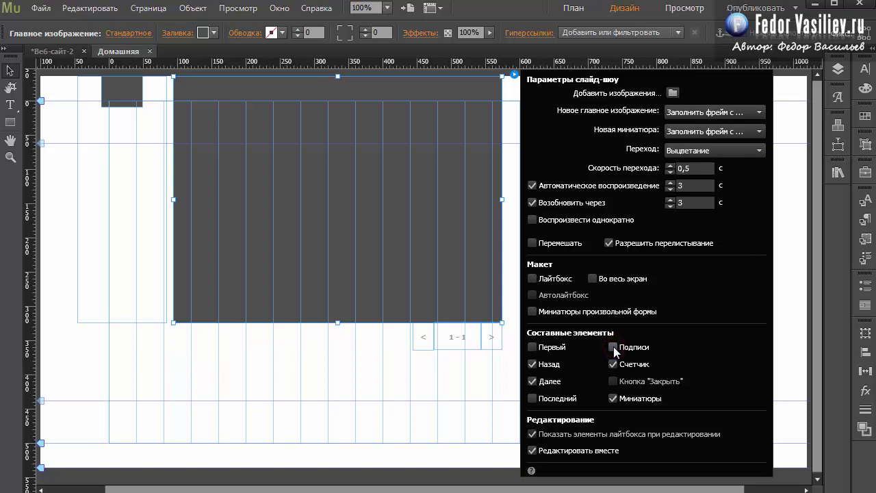
{"action": "left_click", "coordinate": [613, 347]}
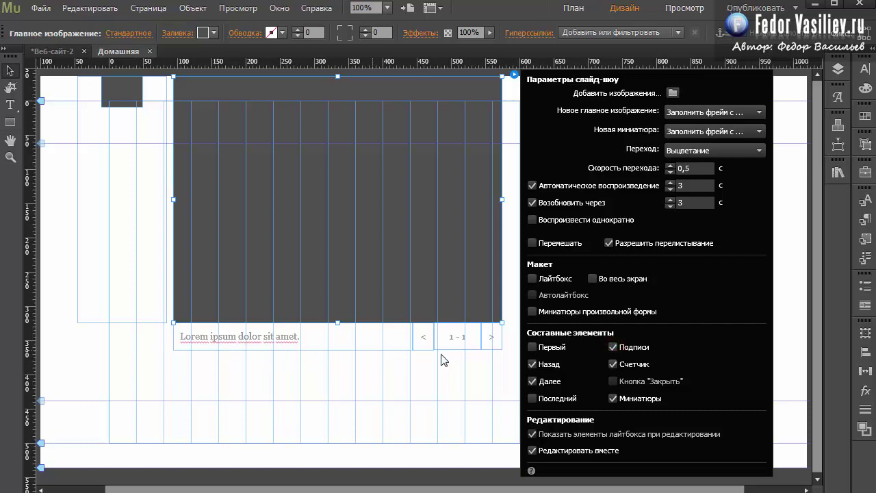
{"action": "left_click", "coordinate": [613, 347]}
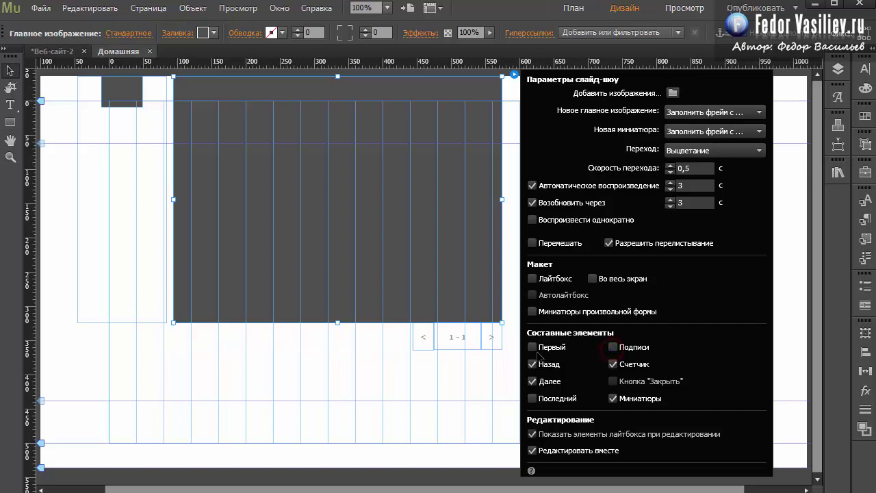
Try adding the Первый button to the slideshow and place it directly beside the back button.
{"action": "left_click", "coordinate": [533, 347]}
{"action": "left_click", "coordinate": [192, 363]}
{"action": "left_click_drag", "start_coordinate": [190, 365], "coordinate": [391, 344]}
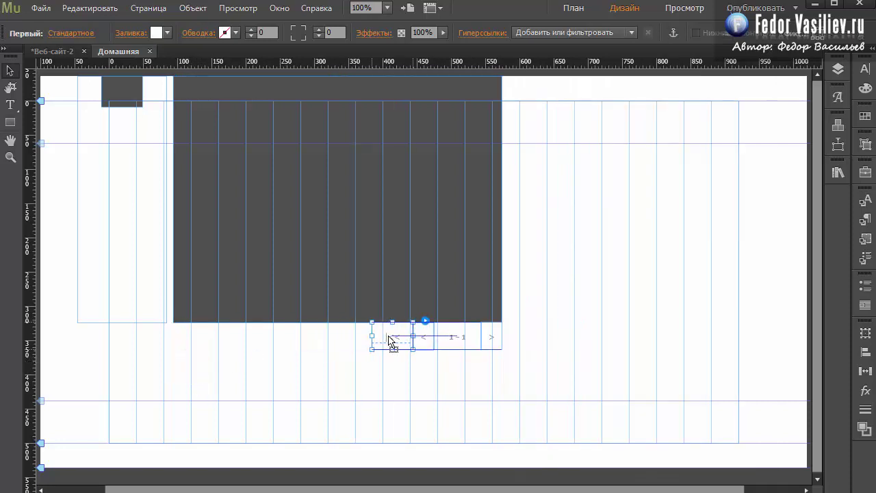
Inspect the counter, back, next and first-image buttons by selecting each of them in turn.
{"action": "left_click", "coordinate": [439, 337]}
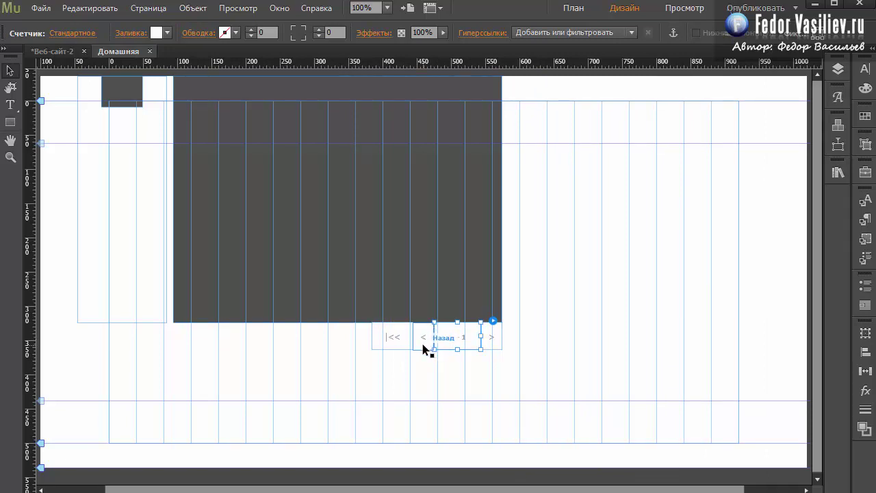
{"action": "left_click", "coordinate": [422, 338]}
{"action": "left_click", "coordinate": [491, 339]}
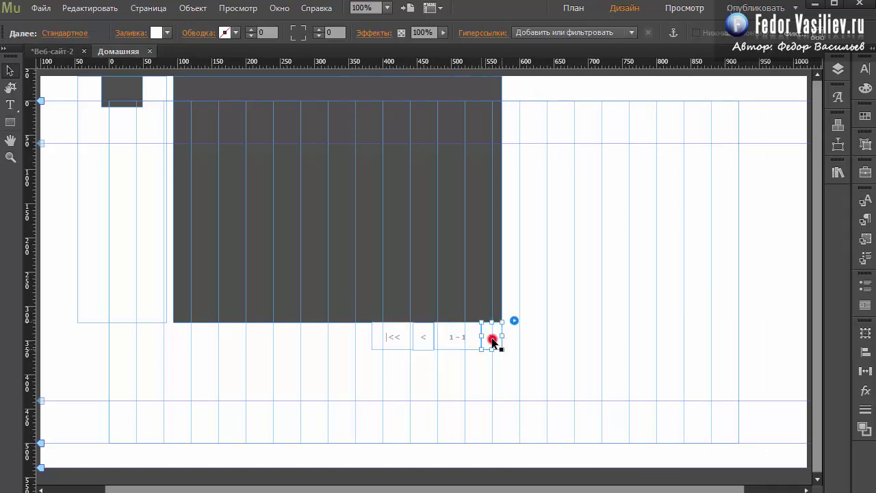
{"action": "left_click", "coordinate": [393, 339]}
Remove the Первый button from the slideshow's elements.
{"action": "left_click", "coordinate": [451, 205]}
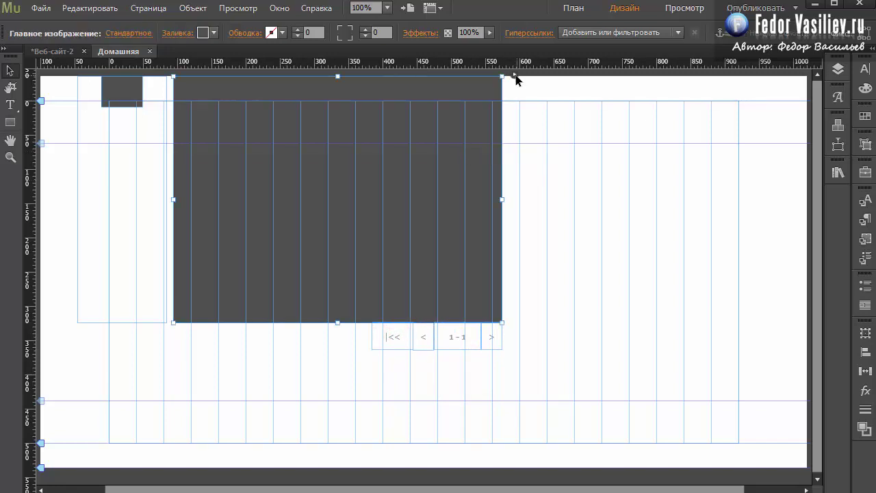
{"action": "left_click", "coordinate": [514, 73]}
{"action": "left_click", "coordinate": [532, 347]}
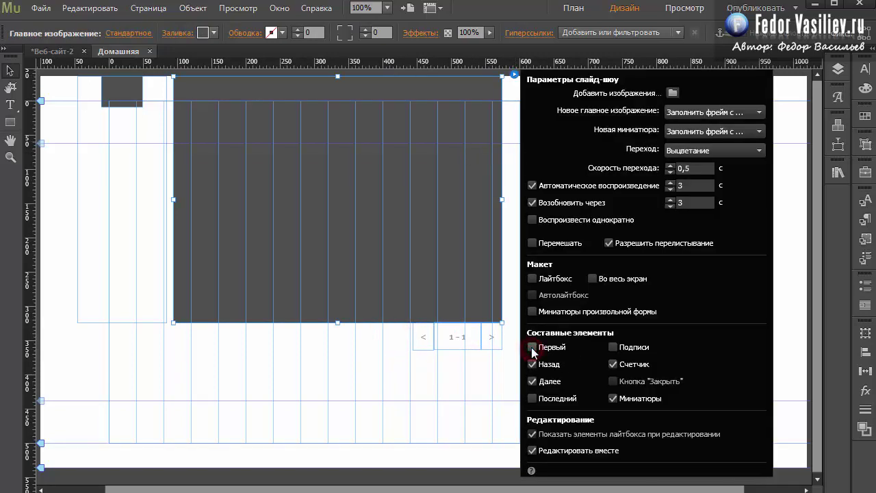
Try turning the Назад, Далее and Счетчик elements off and back on, one after another.
{"action": "left_click", "coordinate": [532, 364]}
{"action": "left_click", "coordinate": [532, 364]}
{"action": "left_click", "coordinate": [534, 382]}
{"action": "left_click", "coordinate": [534, 382]}
{"action": "left_click", "coordinate": [612, 364]}
{"action": "left_click", "coordinate": [612, 364]}
Try enabling the Лайтбокс layout and adding the Кнопка "Закрыть" element.
{"action": "left_click", "coordinate": [613, 381]}
{"action": "left_click", "coordinate": [533, 278]}
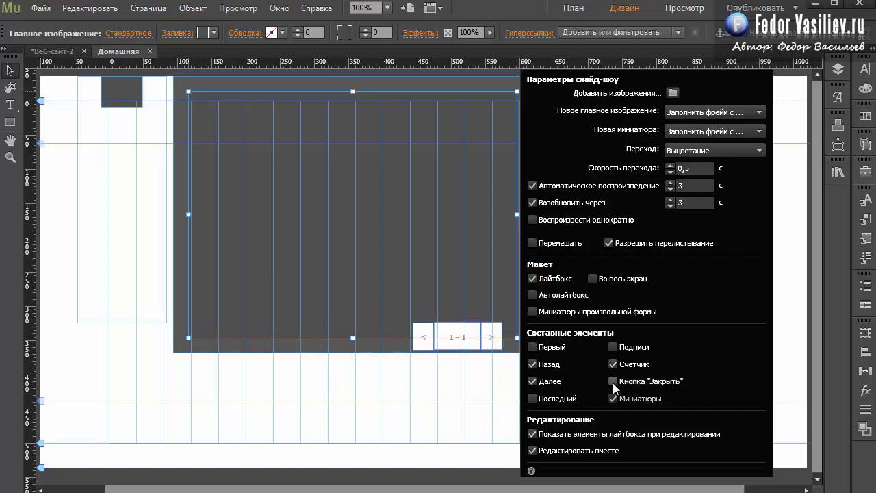
{"action": "left_click", "coordinate": [612, 381]}
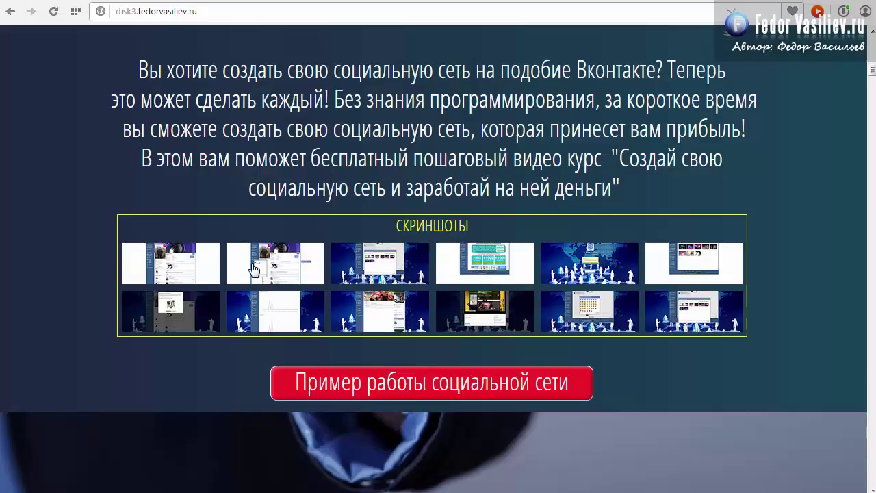
Switch to the browser, view the second image of the СКРИНШОТЫ gallery in its lightbox and close it.
{"action": "left_click", "coordinate": [252, 265]}
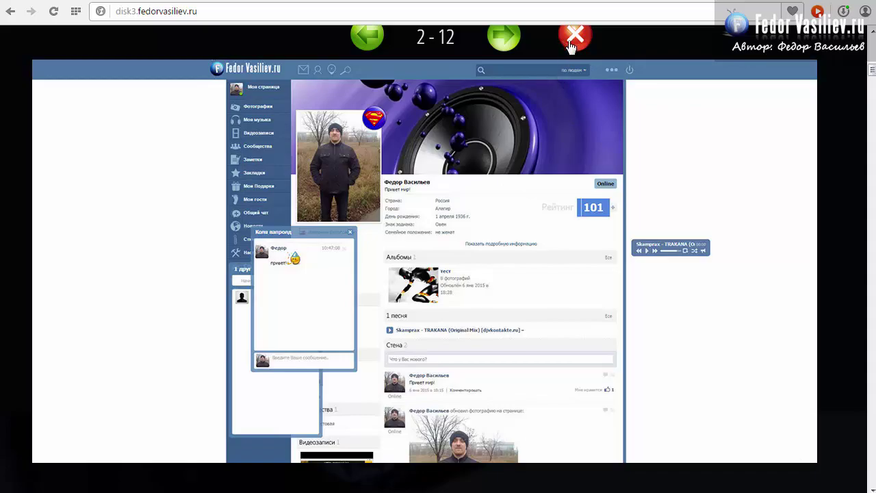
{"action": "left_click", "coordinate": [571, 42]}
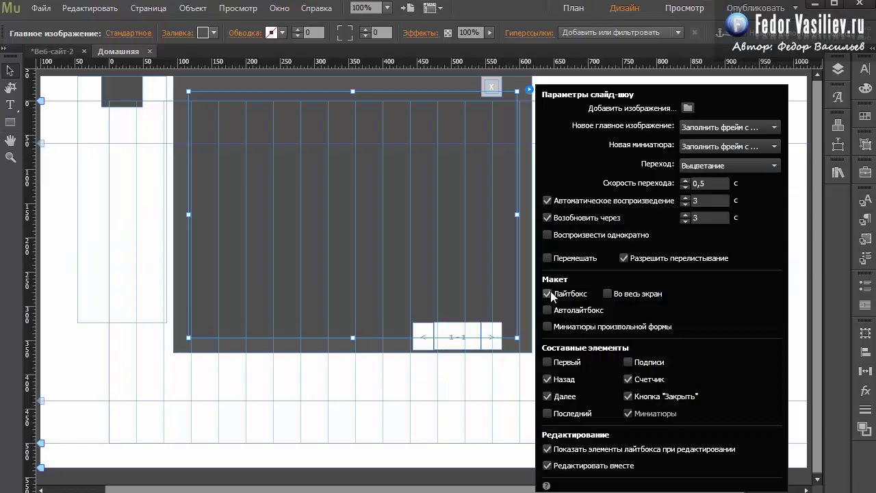
Disable the Лайтбокс layout in Adobe Muse, then try adding the Последний button and remove it again.
{"action": "left_click", "coordinate": [548, 293]}
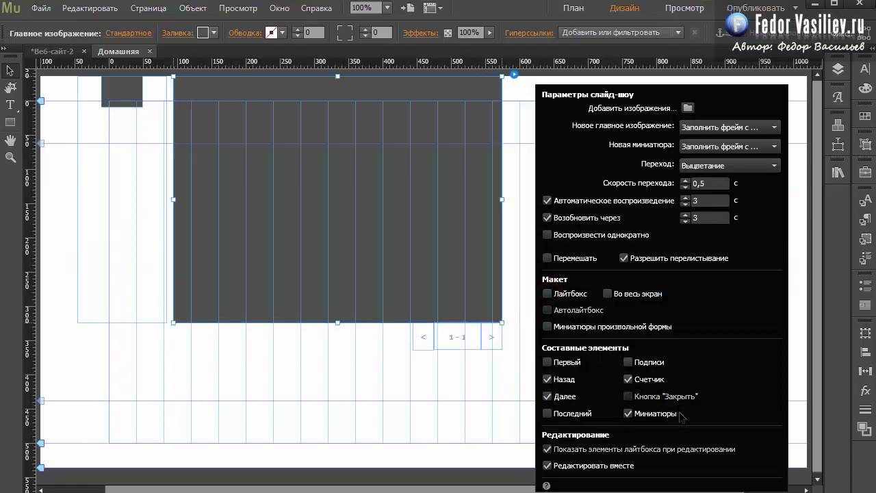
{"action": "left_click", "coordinate": [547, 413]}
{"action": "left_click", "coordinate": [479, 366]}
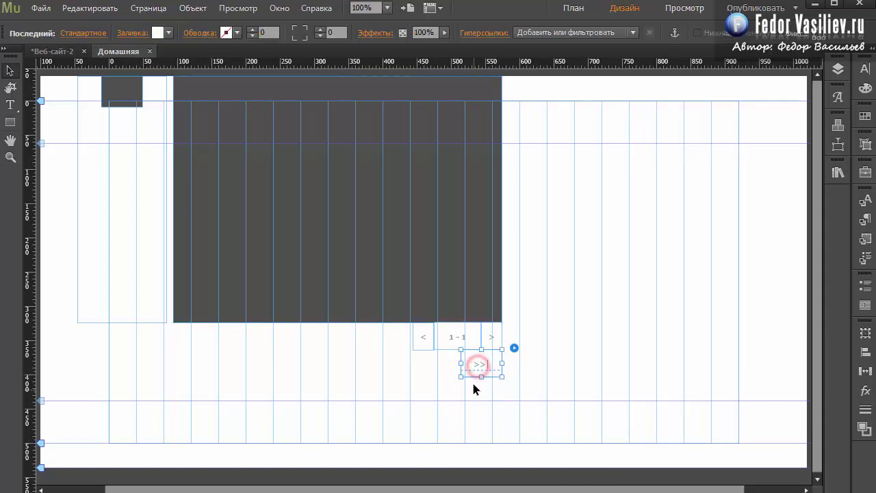
{"action": "left_click", "coordinate": [485, 99]}
{"action": "left_click", "coordinate": [515, 74]}
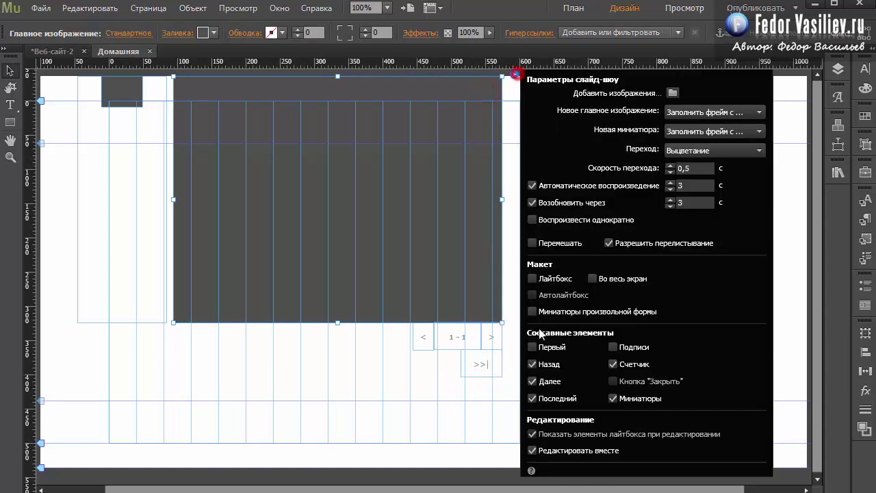
{"action": "left_click", "coordinate": [532, 398]}
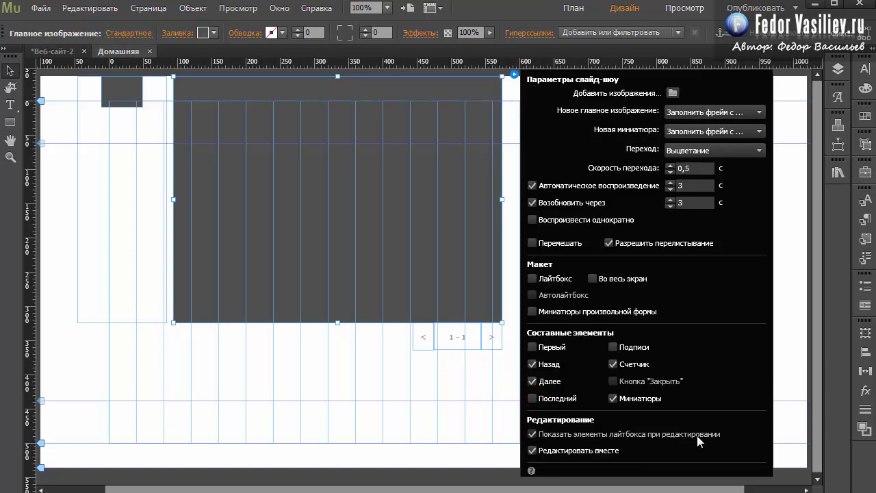
Try toggling Показать элементы лайтбокса при редактировании and close the slideshow options.
{"action": "left_click", "coordinate": [532, 434]}
{"action": "left_click", "coordinate": [532, 434]}
{"action": "left_click", "coordinate": [461, 368]}
{"action": "left_click", "coordinate": [461, 369]}
Move the back button, counter and next button together well below the main image, and shift the thumbnail container left and down.
{"action": "left_click", "coordinate": [429, 346]}
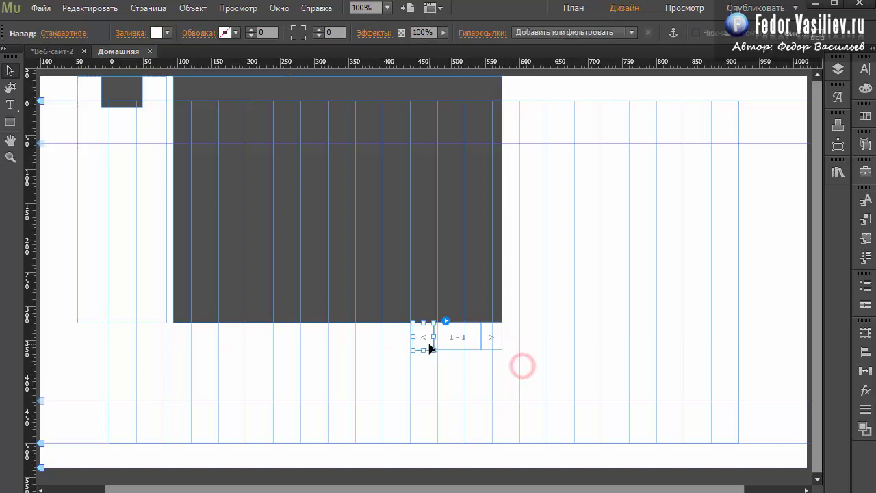
{"action": "left_click", "coordinate": [445, 337], "text": "shift"}
{"action": "left_click", "coordinate": [493, 337], "text": "shift"}
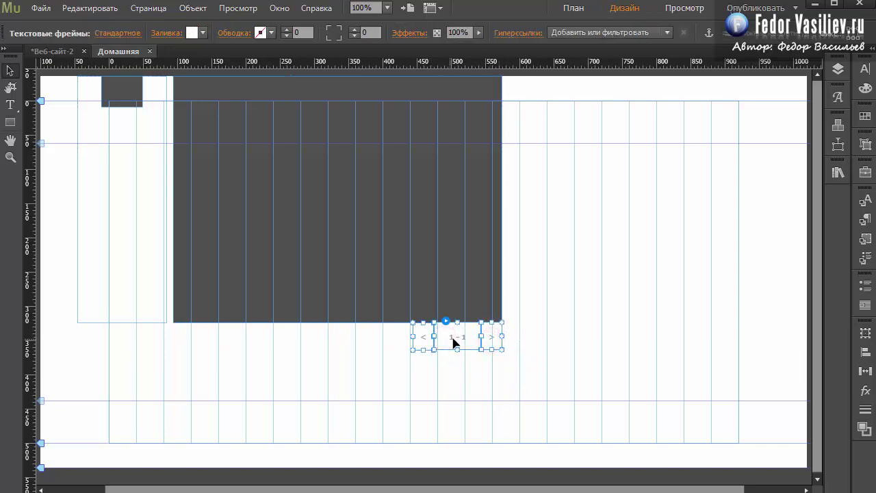
{"action": "left_click_drag", "start_coordinate": [457, 342], "coordinate": [325, 363]}
{"action": "left_click_drag", "start_coordinate": [322, 457], "coordinate": [342, 460]}
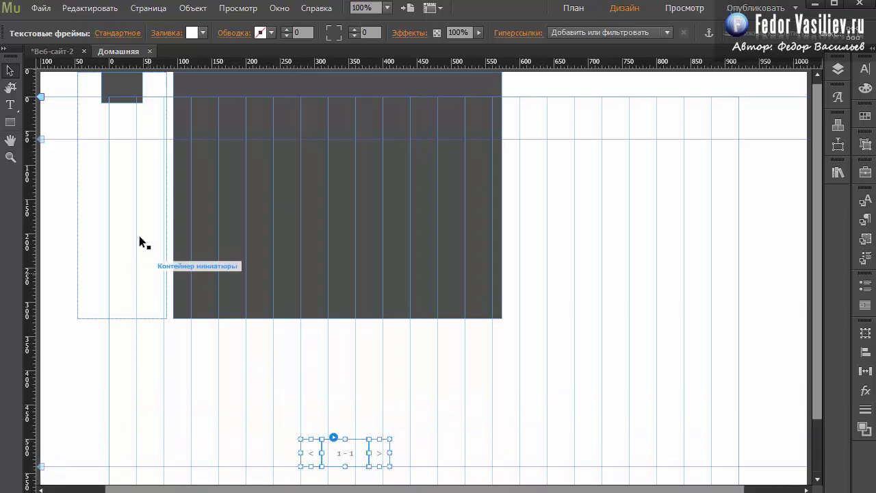
{"action": "left_click_drag", "start_coordinate": [125, 96], "coordinate": [98, 160]}
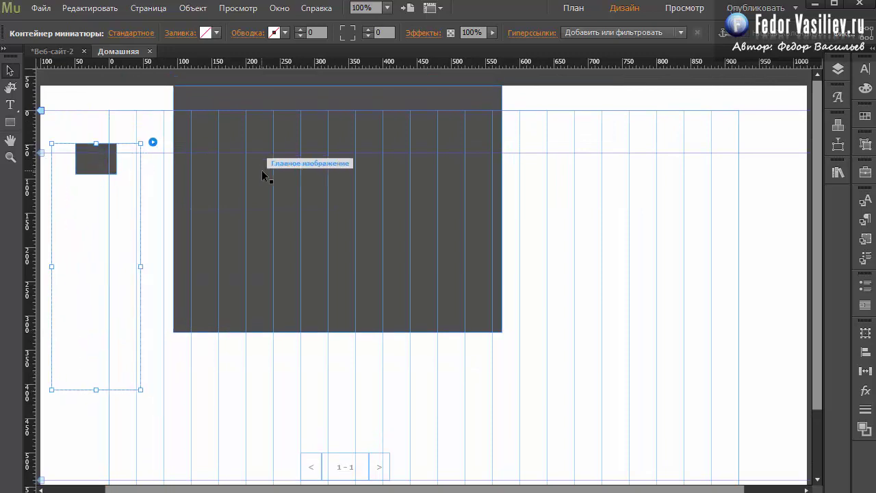
Align the main image with the page's top guide and enlarge it to about 840 × 435 px, its sides on the column guides.
{"action": "left_click_drag", "start_coordinate": [817, 287], "coordinate": [817, 344]}
{"action": "left_click", "coordinate": [296, 212]}
{"action": "left_click_drag", "start_coordinate": [409, 199], "coordinate": [394, 270]}
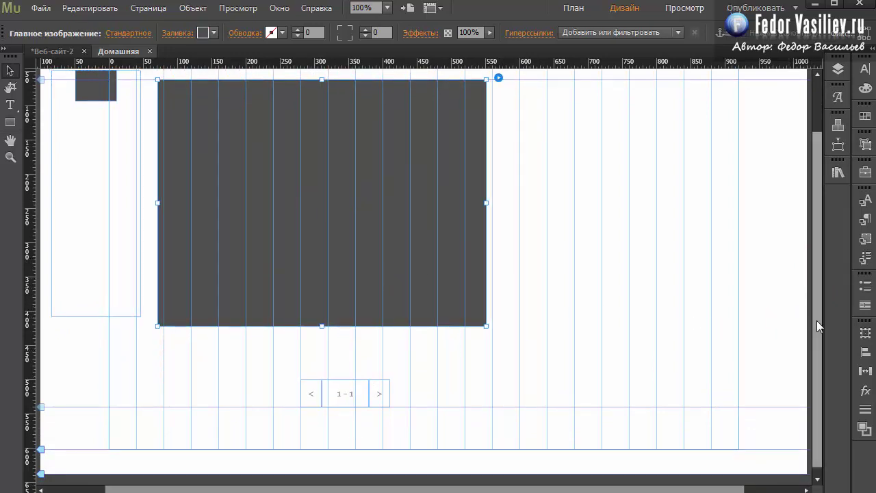
{"action": "left_click_drag", "start_coordinate": [816, 320], "coordinate": [812, 306]}
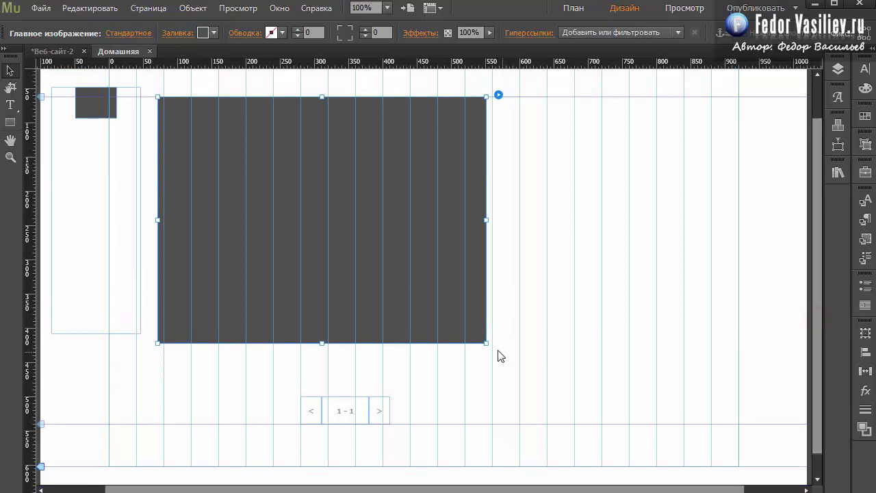
{"action": "left_click_drag", "start_coordinate": [486, 343], "coordinate": [739, 400]}
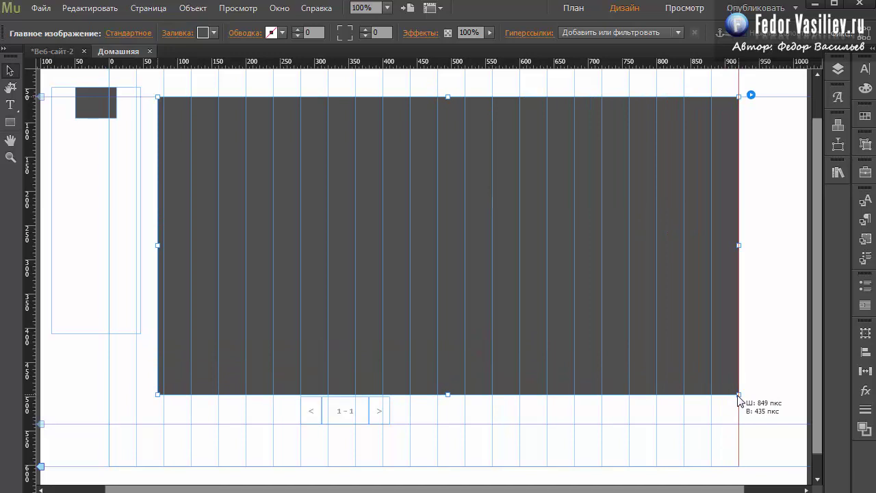
{"action": "left_click_drag", "start_coordinate": [533, 266], "coordinate": [528, 250]}
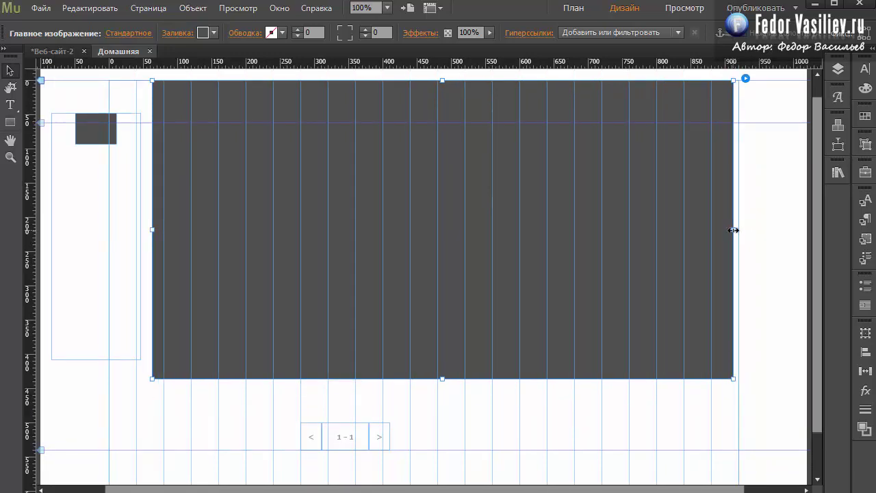
{"action": "left_click_drag", "start_coordinate": [733, 230], "coordinate": [711, 230]}
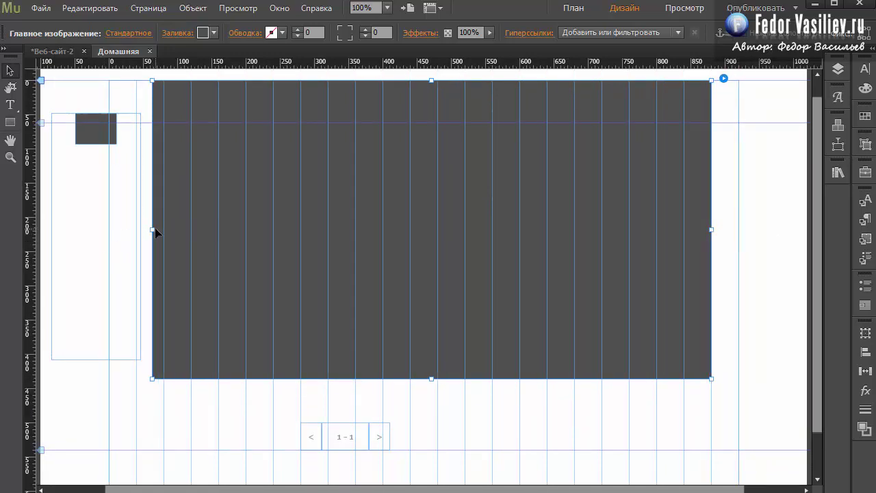
{"action": "left_click_drag", "start_coordinate": [155, 230], "coordinate": [136, 230]}
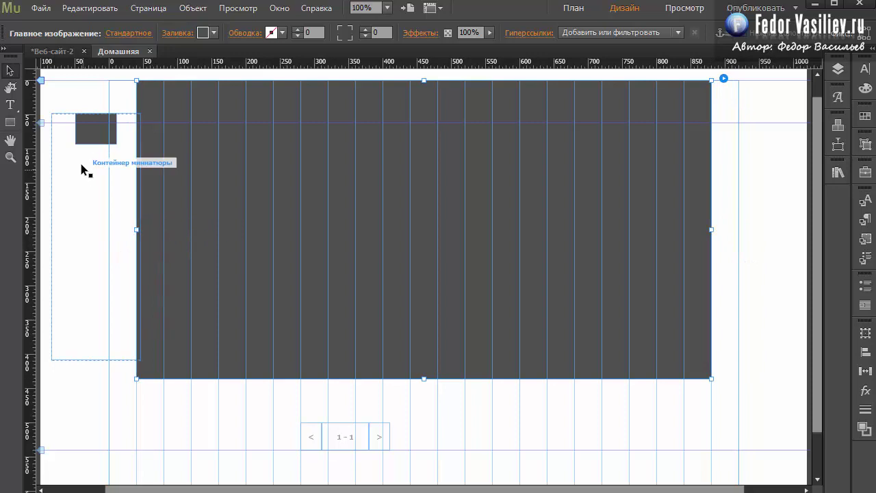
Shorten the thumbnail container to about 155 px tall and place it just below the main image's lower-left corner.
{"action": "left_click", "coordinate": [91, 335]}
{"action": "left_click_drag", "start_coordinate": [96, 359], "coordinate": [96, 218]}
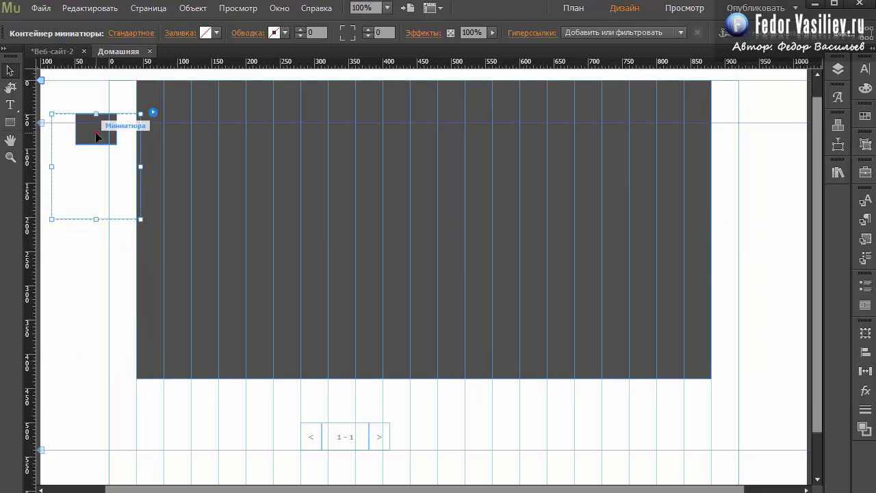
{"action": "left_click_drag", "start_coordinate": [95, 135], "coordinate": [180, 410]}
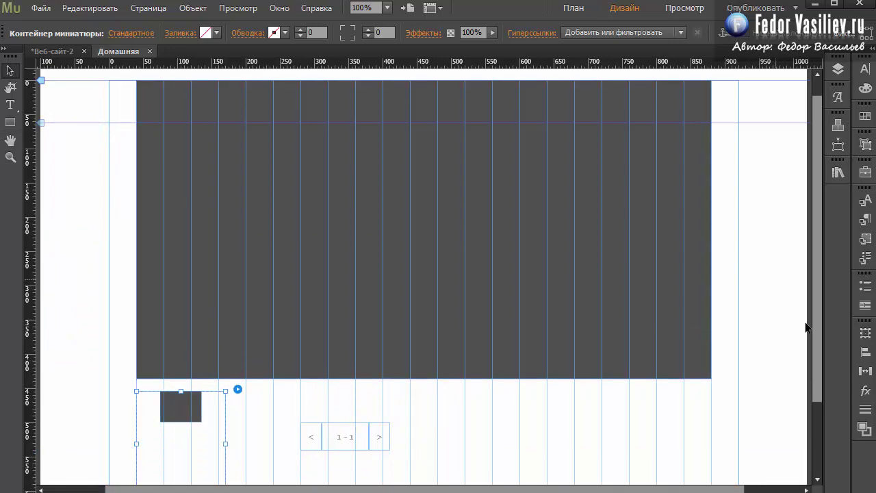
Move the back button, counter and next button together to just below the main image near its right edge.
{"action": "left_click_drag", "start_coordinate": [817, 329], "coordinate": [816, 400]}
{"action": "left_click", "coordinate": [309, 346]}
{"action": "left_click", "coordinate": [308, 341]}
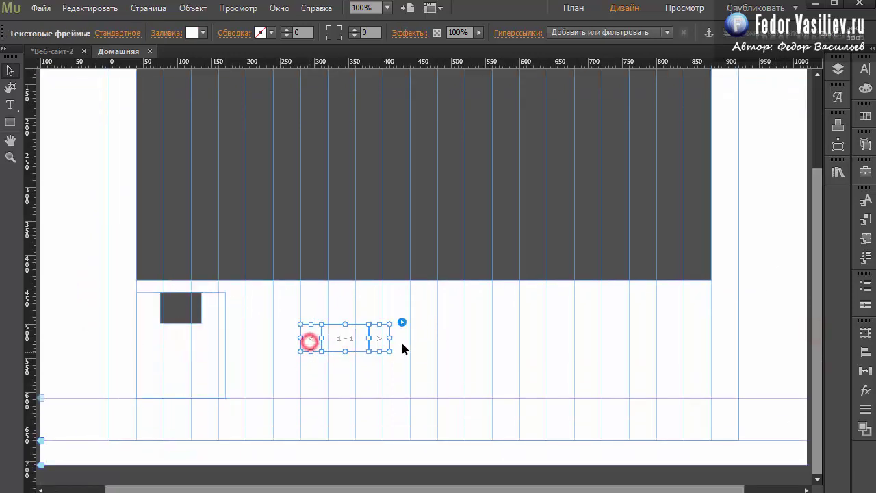
{"action": "left_click_drag", "start_coordinate": [411, 330], "coordinate": [624, 310]}
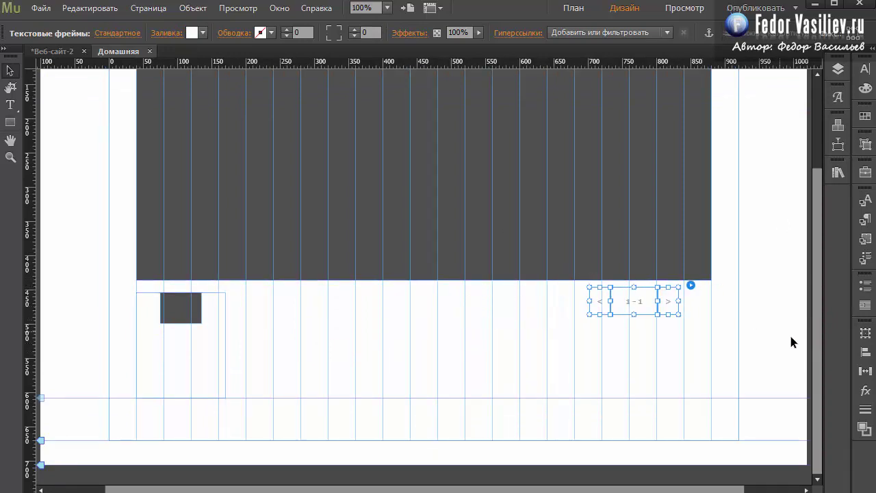
Remove the next button, back button and counter from the slideshow's component elements.
{"action": "left_click_drag", "start_coordinate": [814, 350], "coordinate": [794, 247]}
{"action": "left_click", "coordinate": [708, 102]}
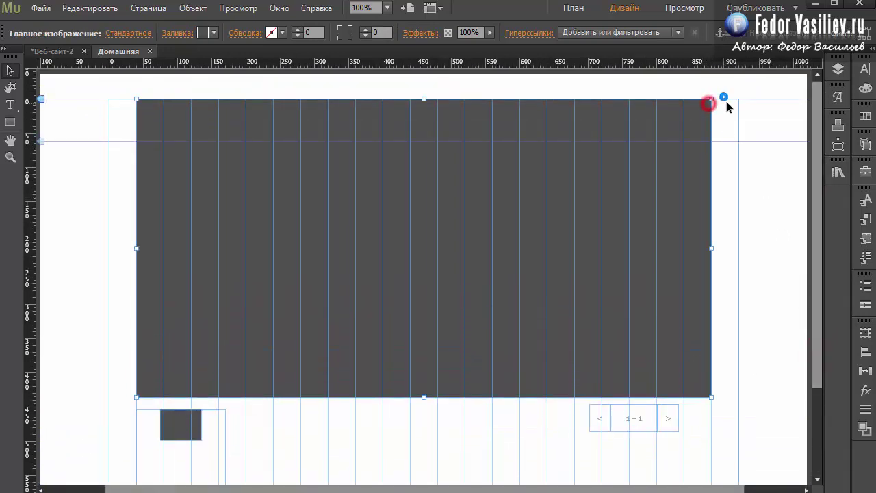
{"action": "left_click", "coordinate": [724, 98]}
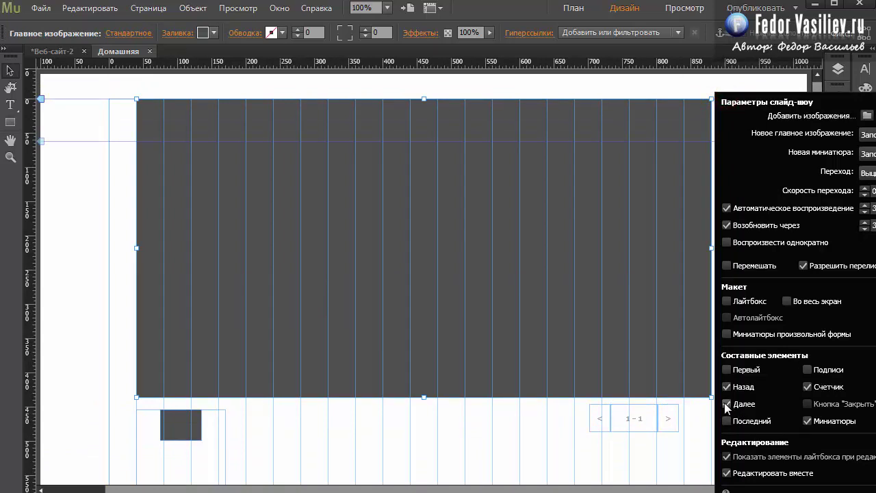
{"action": "left_click", "coordinate": [726, 403]}
{"action": "left_click", "coordinate": [726, 387]}
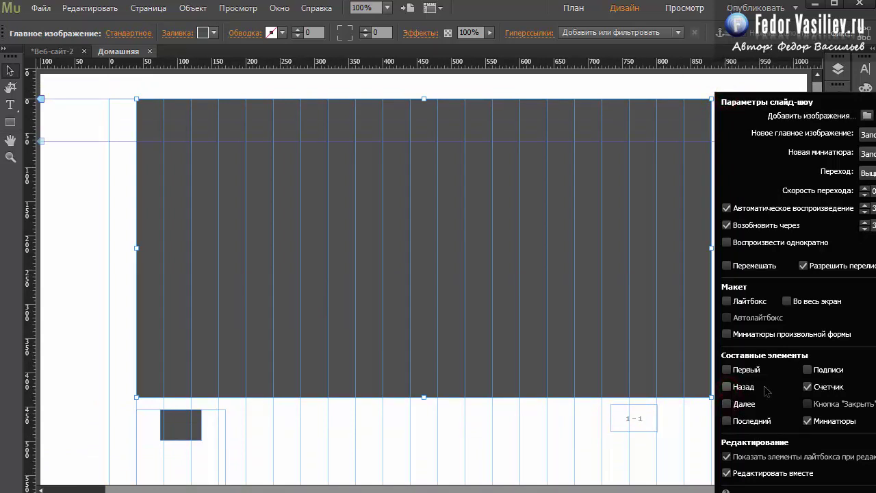
{"action": "left_click", "coordinate": [807, 387]}
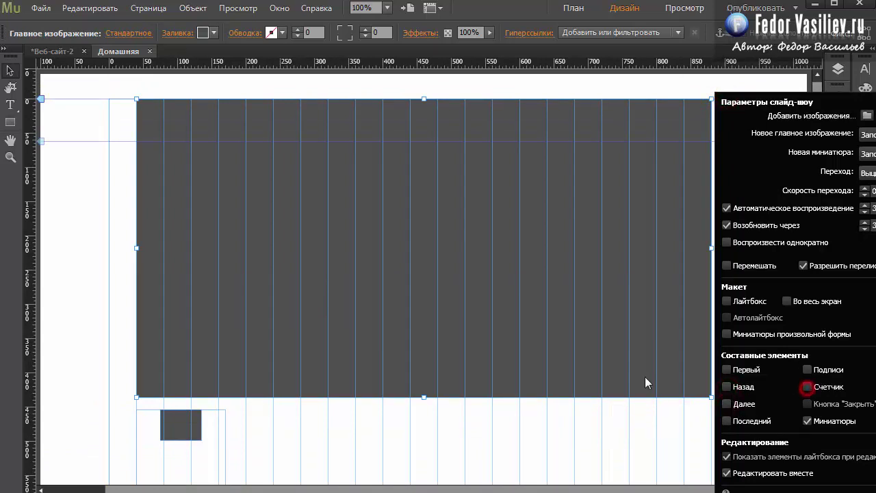
Add the images from 0_57b8c_e8e387f7_XL.jpeg through 592853397.jpg in the клубные обои folder to the slideshow, skipping the 2015 folder.
{"action": "left_click", "coordinate": [665, 102]}
{"action": "scroll", "coordinate": [615, 171], "scroll_direction": "right", "scroll_amount": 2}
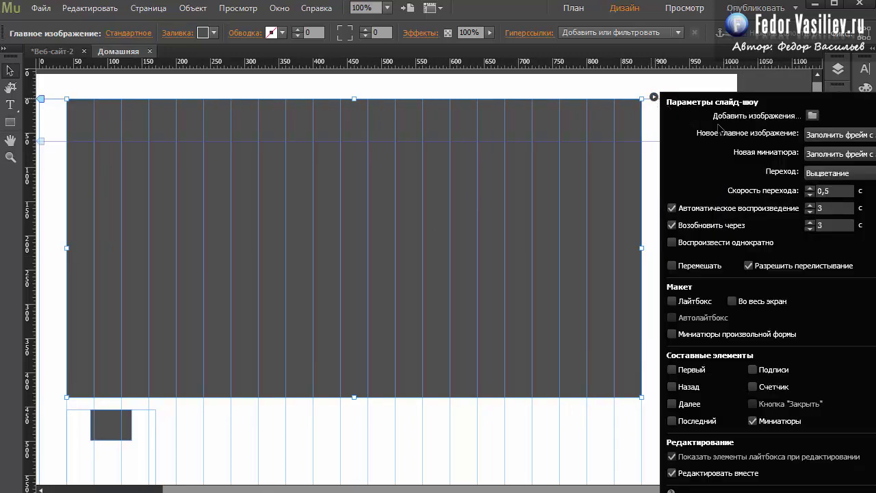
{"action": "left_click", "coordinate": [812, 116]}
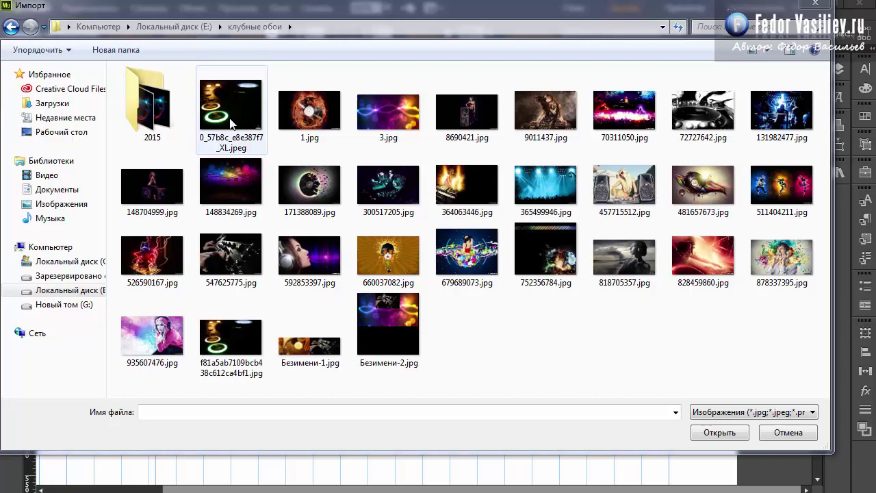
{"action": "left_click", "coordinate": [224, 117]}
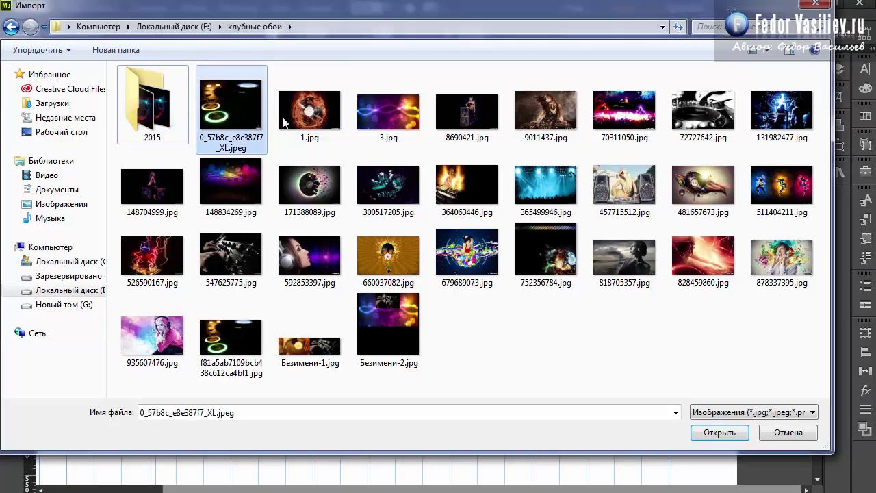
{"action": "left_click", "coordinate": [313, 117], "text": "ctrl"}
{"action": "left_click", "coordinate": [388, 115], "text": "ctrl"}
{"action": "left_click", "coordinate": [463, 123], "text": "ctrl"}
{"action": "left_click", "coordinate": [542, 118], "text": "ctrl"}
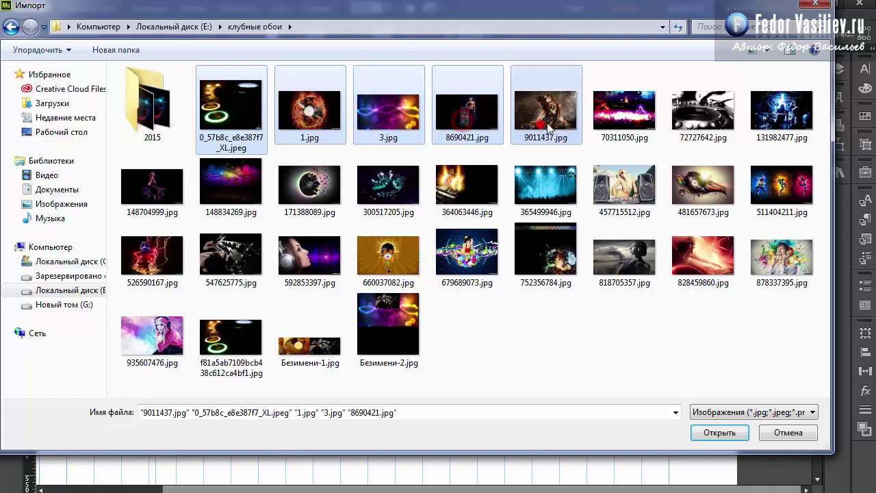
{"action": "left_click", "coordinate": [620, 117], "text": "ctrl"}
{"action": "left_click", "coordinate": [697, 122], "text": "ctrl"}
{"action": "left_click", "coordinate": [771, 139], "text": "ctrl"}
{"action": "left_click", "coordinate": [774, 176], "text": "ctrl"}
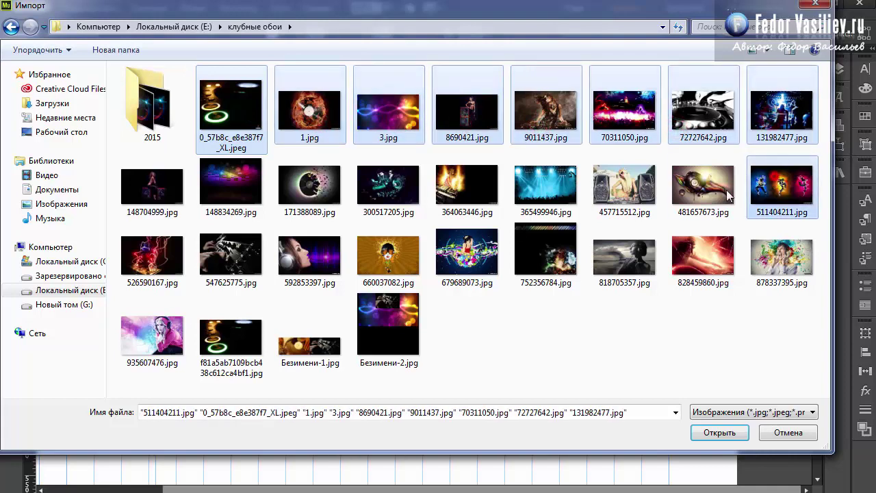
{"action": "left_click", "coordinate": [711, 193], "text": "ctrl"}
{"action": "left_click", "coordinate": [639, 198], "text": "ctrl"}
{"action": "left_click", "coordinate": [551, 202], "text": "ctrl"}
{"action": "left_click", "coordinate": [473, 209], "text": "ctrl"}
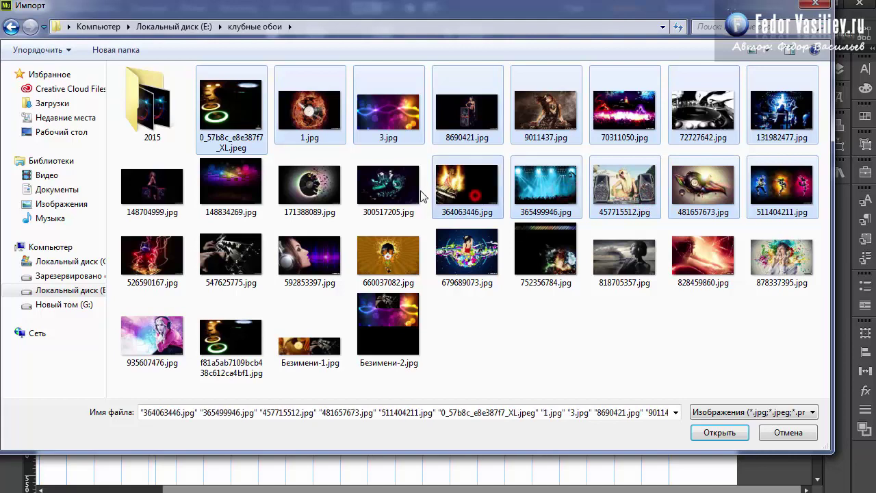
{"action": "left_click", "coordinate": [405, 186], "text": "ctrl"}
{"action": "left_click", "coordinate": [307, 187], "text": "ctrl"}
{"action": "left_click", "coordinate": [232, 186], "text": "ctrl"}
{"action": "left_click", "coordinate": [152, 190], "text": "ctrl"}
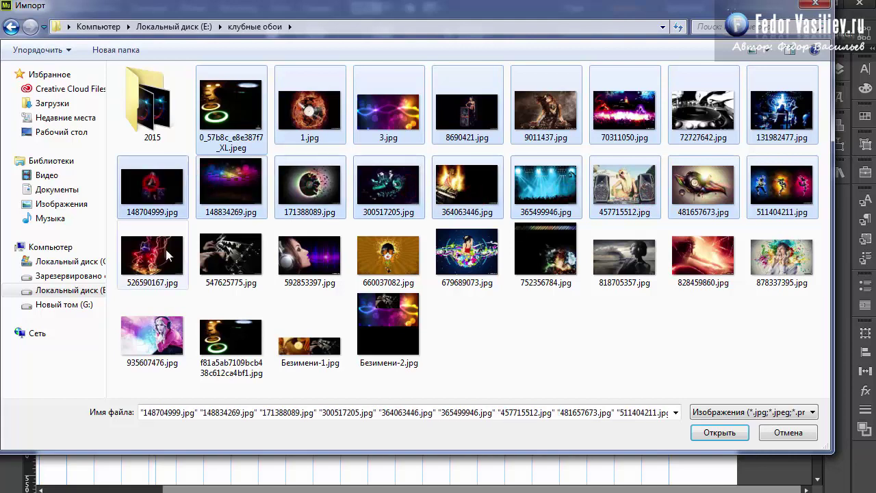
{"action": "left_click", "coordinate": [165, 251], "text": "ctrl"}
{"action": "left_click", "coordinate": [232, 254], "text": "ctrl"}
{"action": "left_click", "coordinate": [297, 260], "text": "ctrl"}
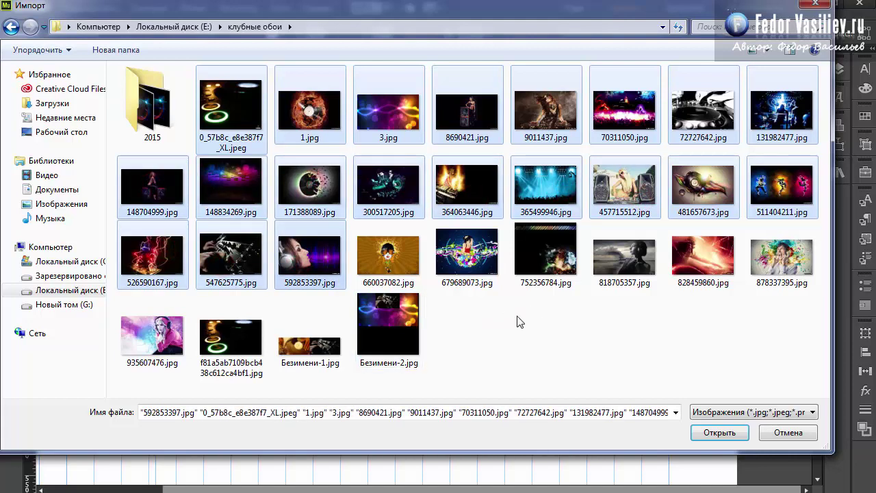
{"action": "left_click", "coordinate": [718, 432]}
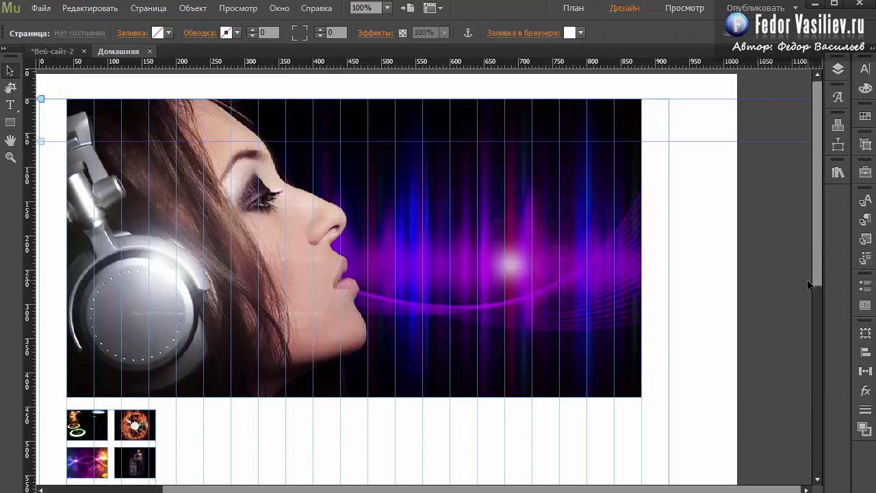
Widen the thumbnail container to 840 px so its right edge lines up with the main image's right side.
{"action": "mouse_move", "coordinate": [819, 274]}
{"action": "left_mouse_down"}
{"action": "mouse_move", "coordinate": [818, 300]}
{"action": "mouse_move", "coordinate": [810, 283]}
{"action": "left_mouse_up"}
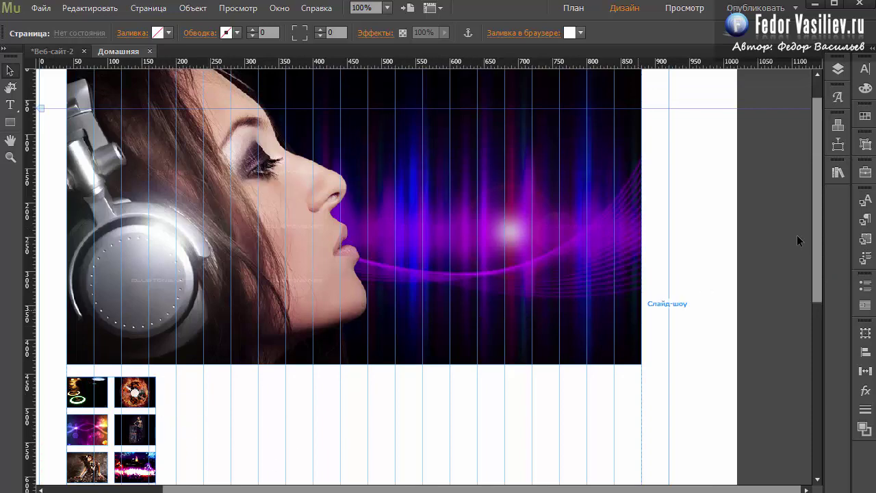
{"action": "left_click_drag", "start_coordinate": [814, 248], "coordinate": [811, 232]}
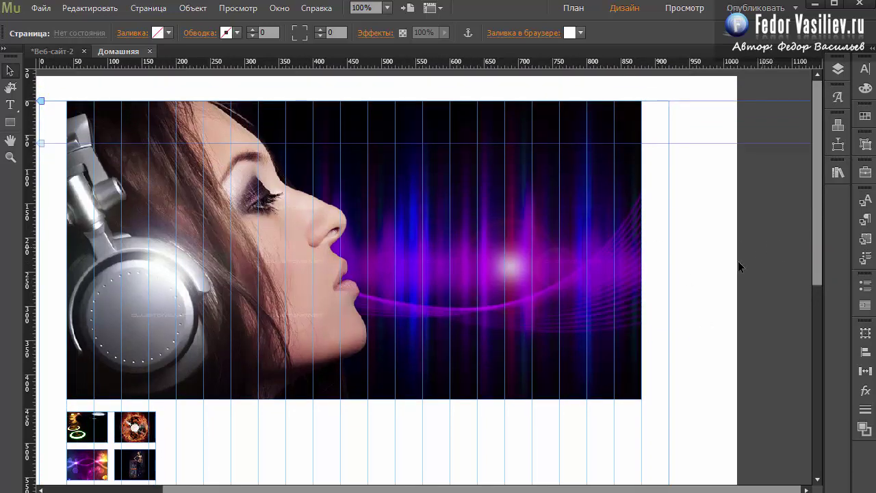
{"action": "left_click_drag", "start_coordinate": [811, 180], "coordinate": [803, 363]}
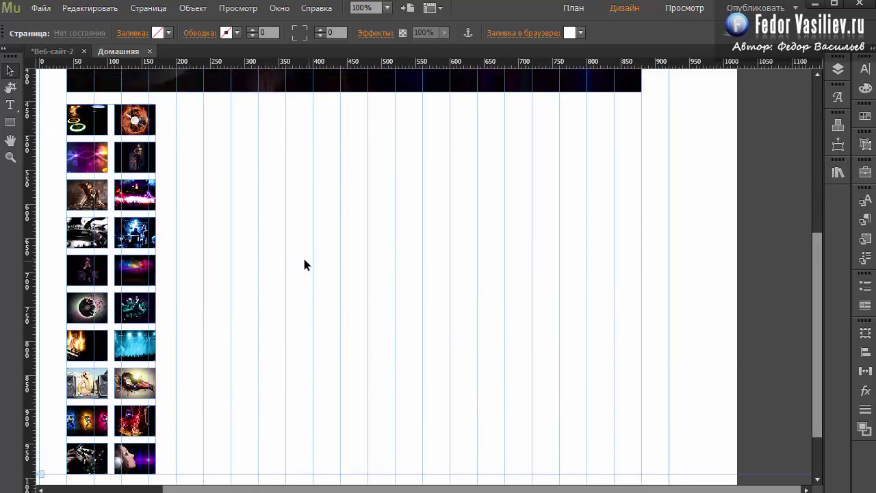
{"action": "left_click", "coordinate": [143, 277]}
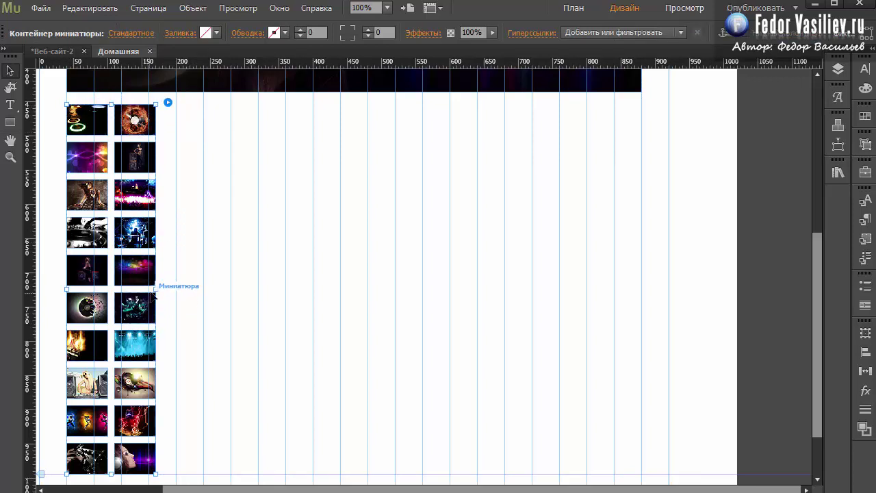
{"action": "left_click_drag", "start_coordinate": [156, 289], "coordinate": [641, 309]}
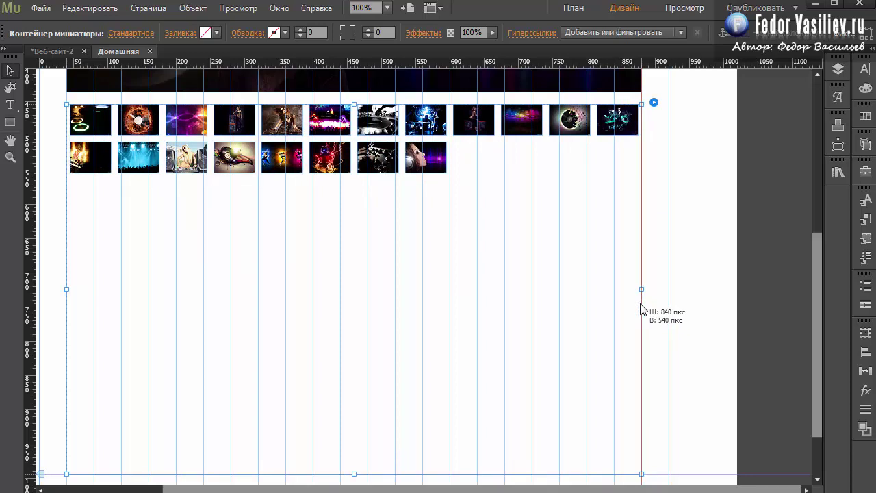
{"action": "left_click_drag", "start_coordinate": [641, 309], "coordinate": [641, 310]}
Preview the page in the browser and test the slideshow by opening several images from their thumbnails.
{"action": "scroll", "coordinate": [792, 285], "scroll_direction": "up", "scroll_amount": 5}
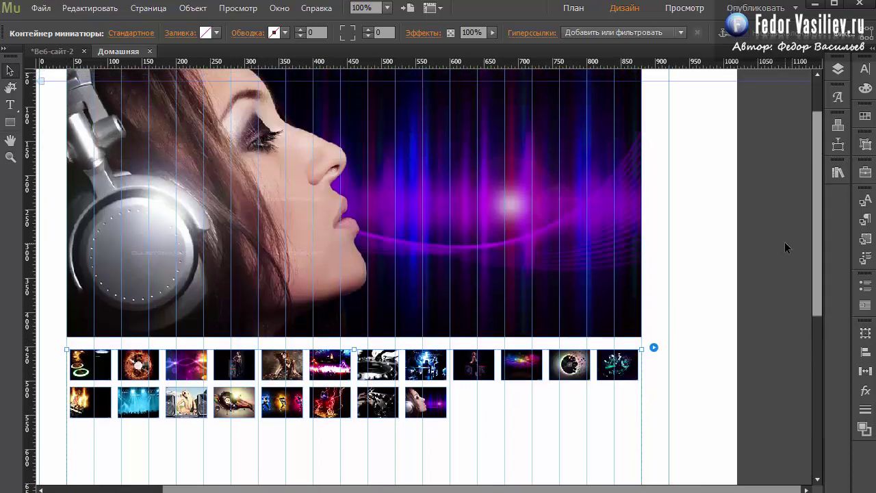
{"action": "scroll", "coordinate": [784, 241], "scroll_direction": "down", "scroll_amount": 2}
{"action": "left_click", "coordinate": [40, 7]}
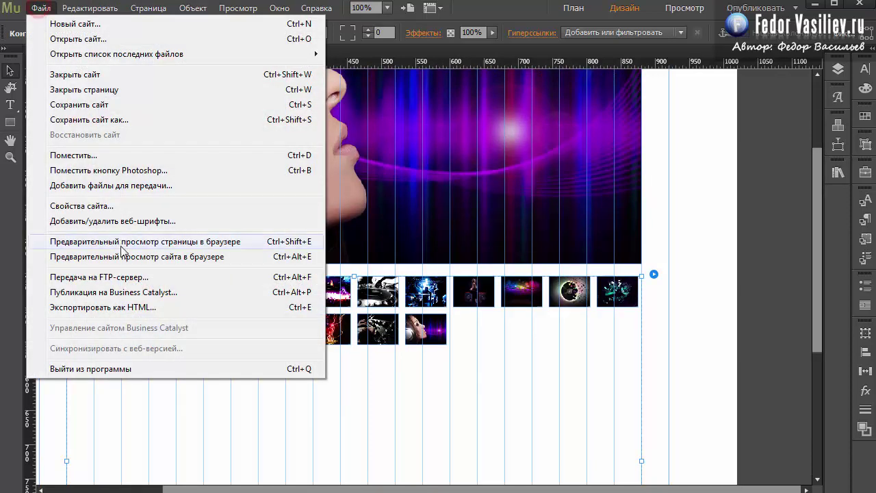
{"action": "left_click", "coordinate": [121, 241]}
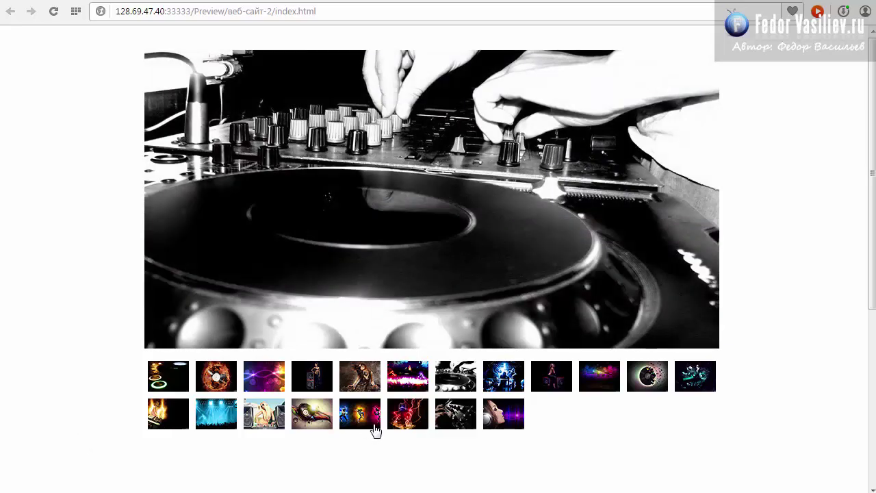
{"action": "left_click", "coordinate": [363, 380]}
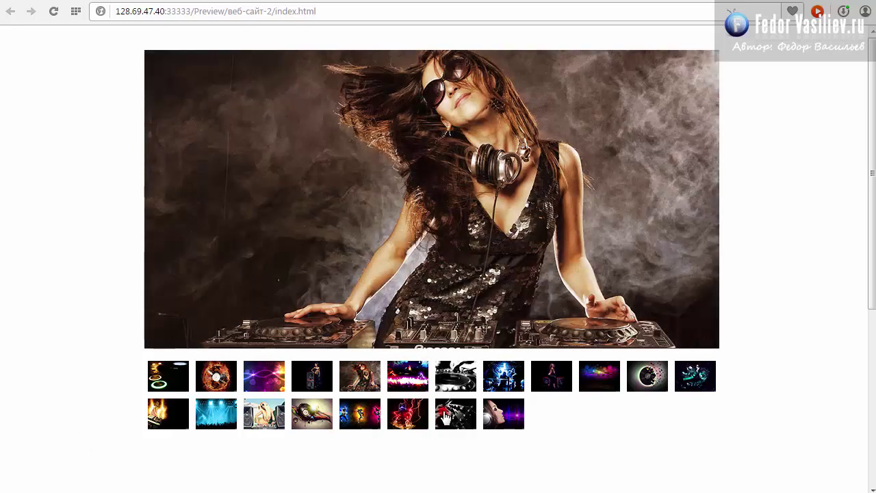
{"action": "left_click", "coordinate": [445, 415]}
{"action": "left_click", "coordinate": [363, 412]}
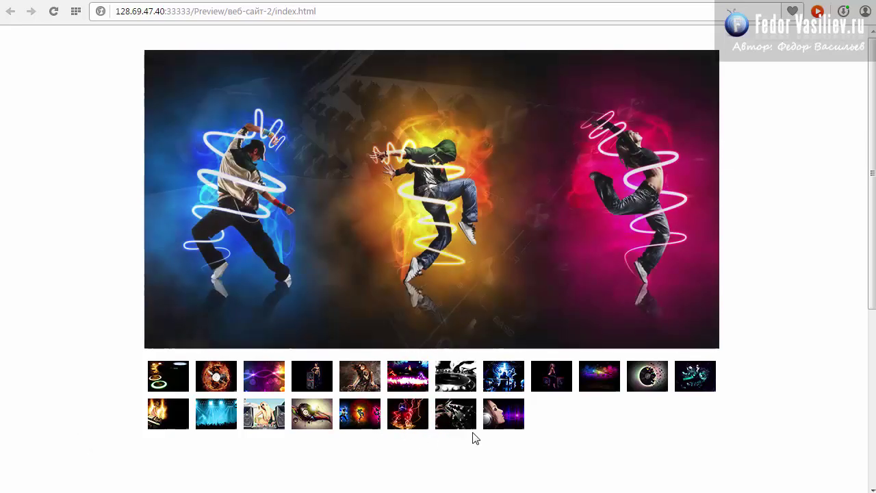
{"action": "left_click", "coordinate": [595, 377]}
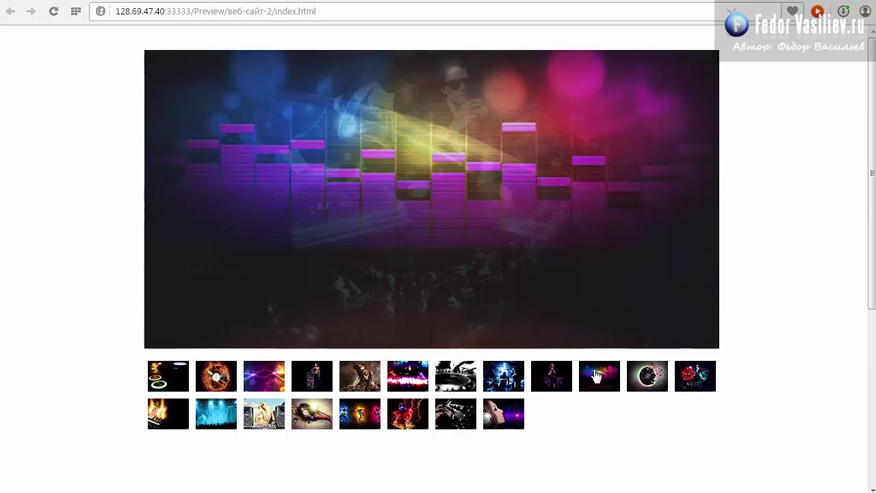
{"action": "left_click", "coordinate": [168, 413]}
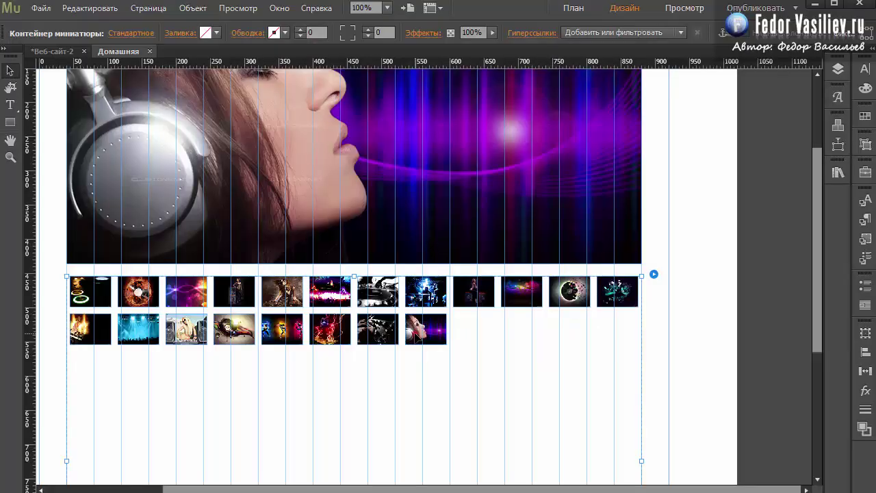
Enlarge the slideshow thumbnails to about 139 × 135 px each and preview the page in the browser.
{"action": "left_click", "coordinate": [415, 330]}
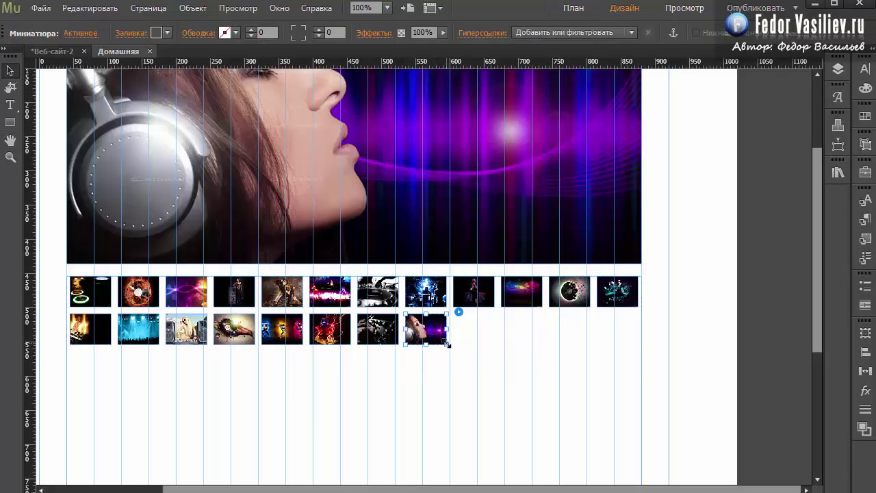
{"action": "left_click_drag", "start_coordinate": [447, 344], "coordinate": [481, 382]}
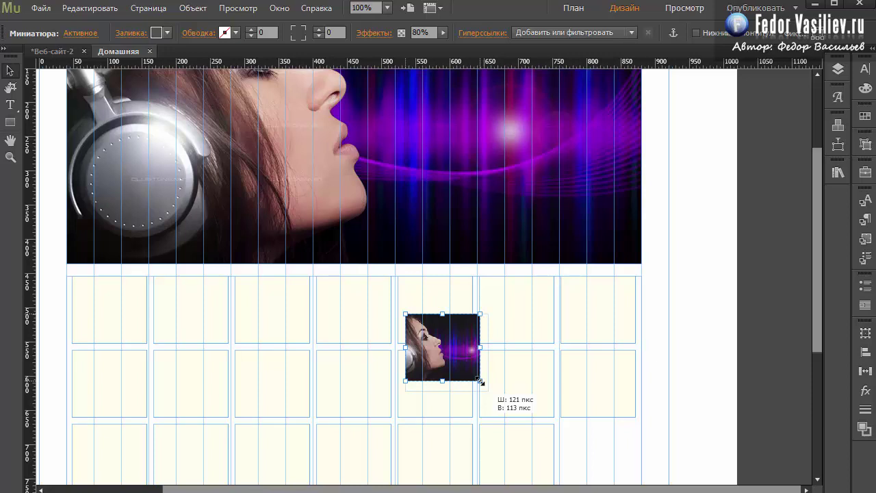
{"action": "left_click_drag", "start_coordinate": [489, 393], "coordinate": [492, 395]}
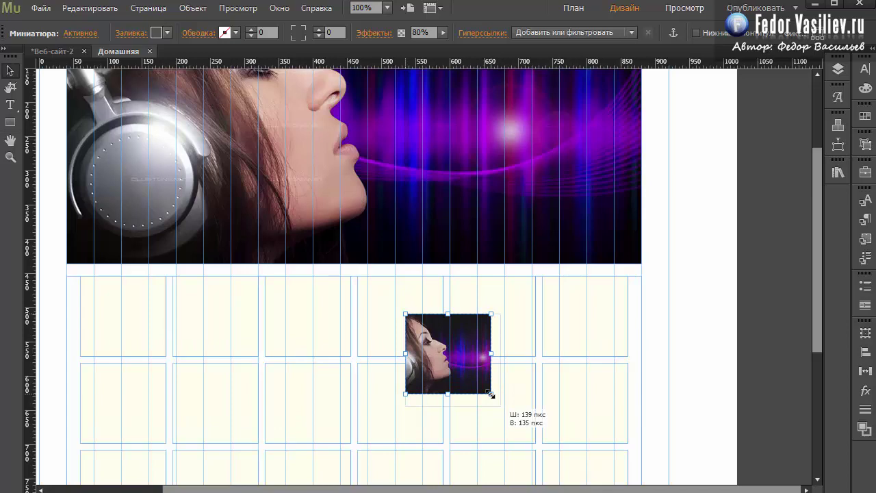
{"action": "left_click_drag", "start_coordinate": [491, 394], "coordinate": [491, 395]}
{"action": "left_click_drag", "start_coordinate": [818, 265], "coordinate": [799, 287]}
{"action": "left_click", "coordinate": [41, 8]}
{"action": "left_click", "coordinate": [102, 226]}
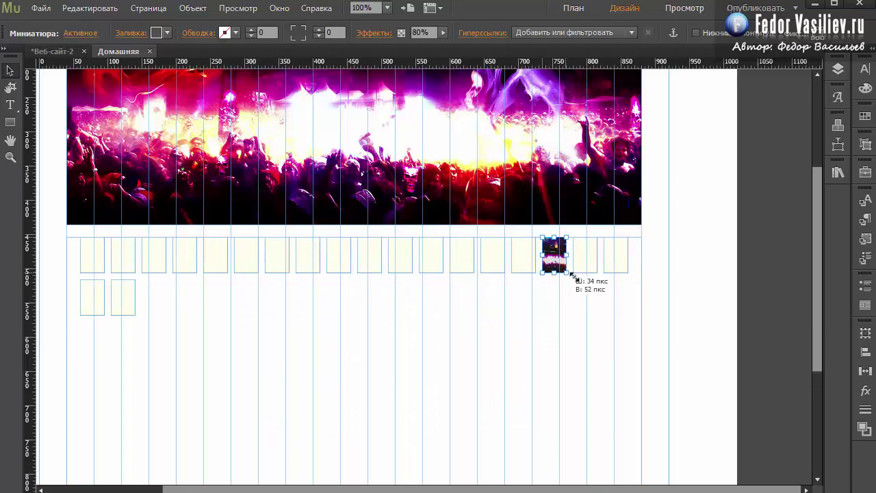
Resize the thumbnails so that eleven fit in the first row, and set the fill of the thumbnails' active state to none.
{"action": "left_click_drag", "start_coordinate": [565, 268], "coordinate": [584, 275]}
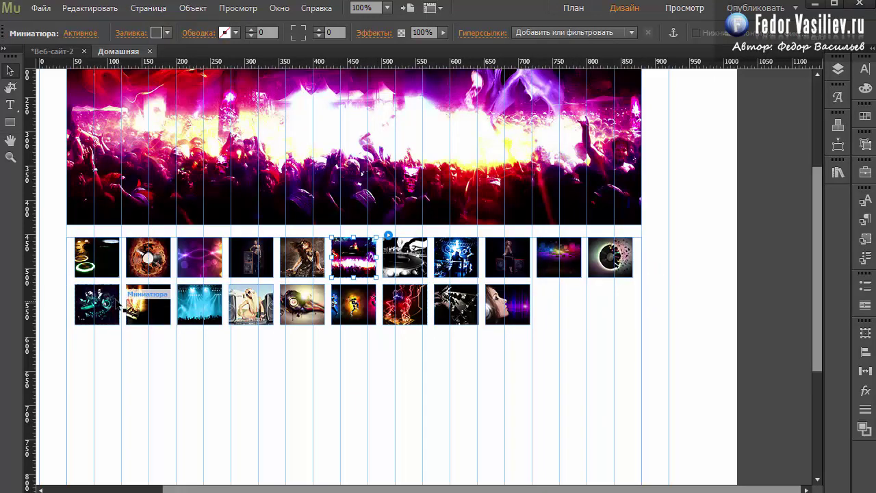
{"action": "left_click", "coordinate": [99, 268]}
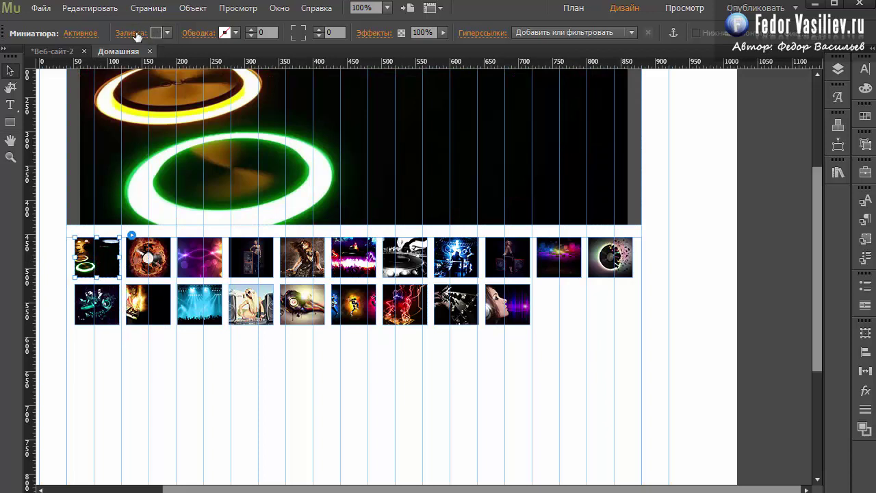
{"action": "left_click", "coordinate": [138, 36]}
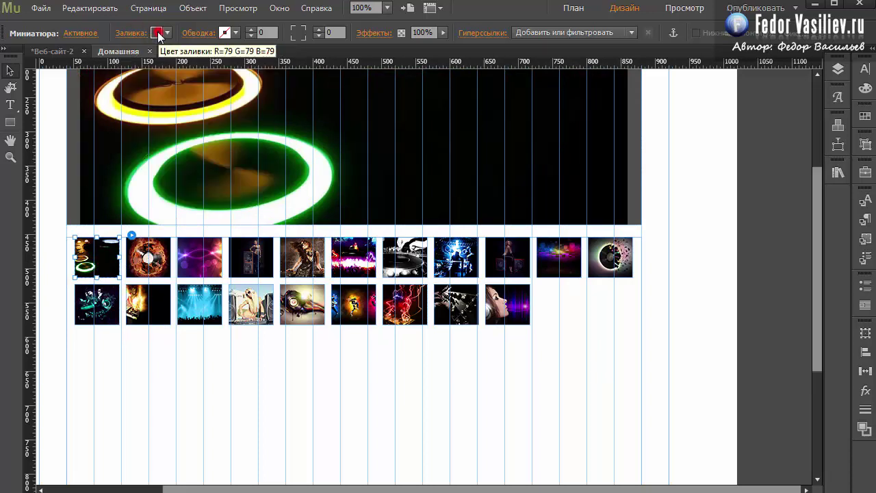
{"action": "left_click", "coordinate": [155, 34]}
{"action": "left_click", "coordinate": [317, 52]}
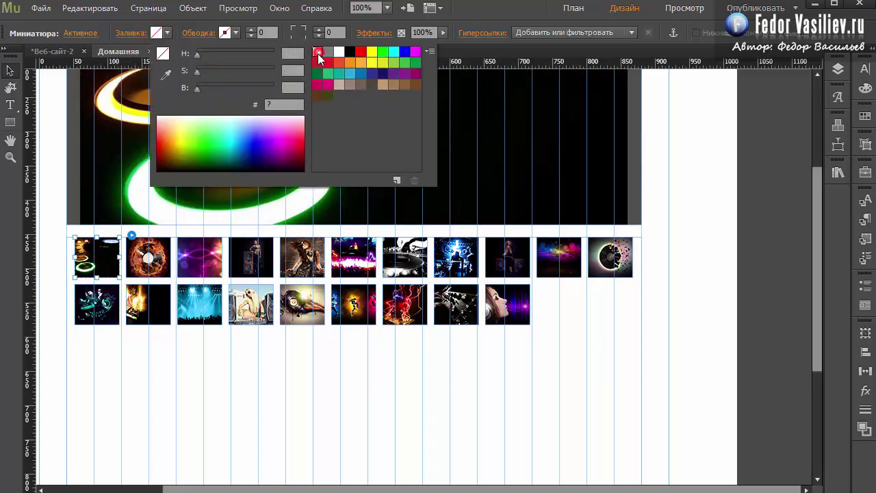
{"action": "left_click", "coordinate": [462, 15]}
Check the second, third and fourth thumbnails one after another for their main image and fill setting.
{"action": "left_click", "coordinate": [157, 255]}
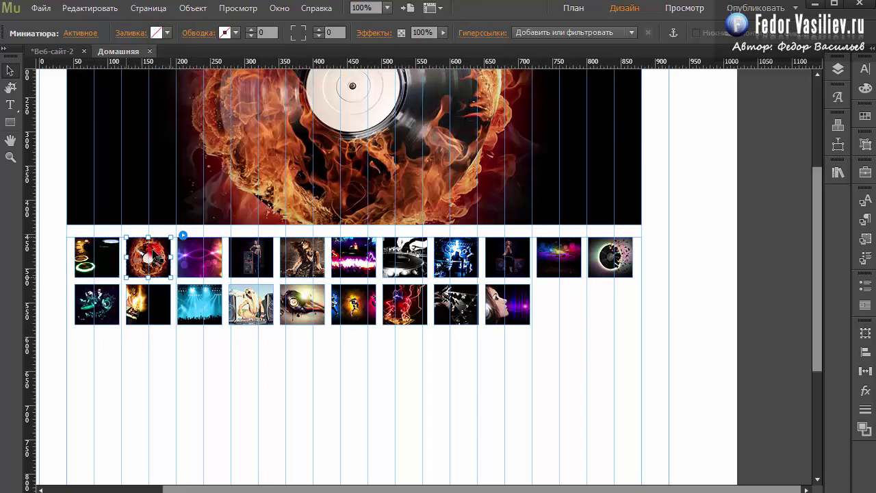
{"action": "left_click", "coordinate": [197, 258]}
{"action": "left_click", "coordinate": [250, 258]}
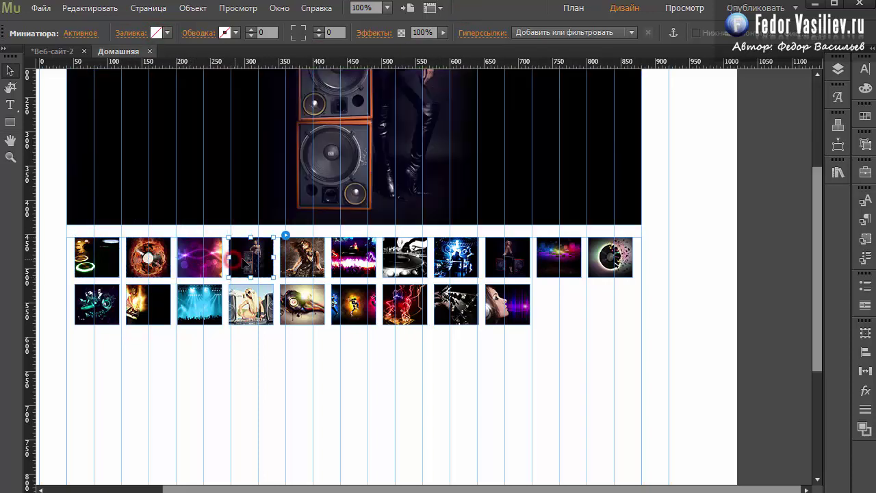
Add a red FF0000 glow effect to the first thumbnail's rollover state.
{"action": "left_click", "coordinate": [296, 264]}
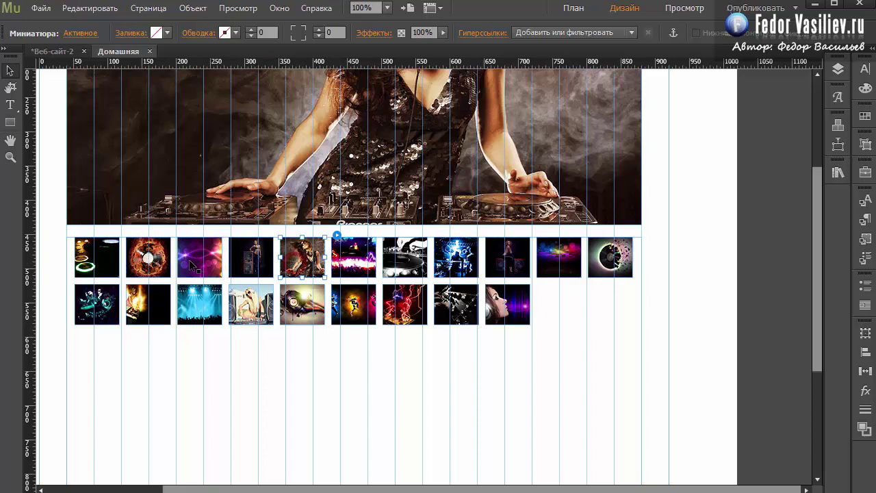
{"action": "left_click", "coordinate": [94, 266]}
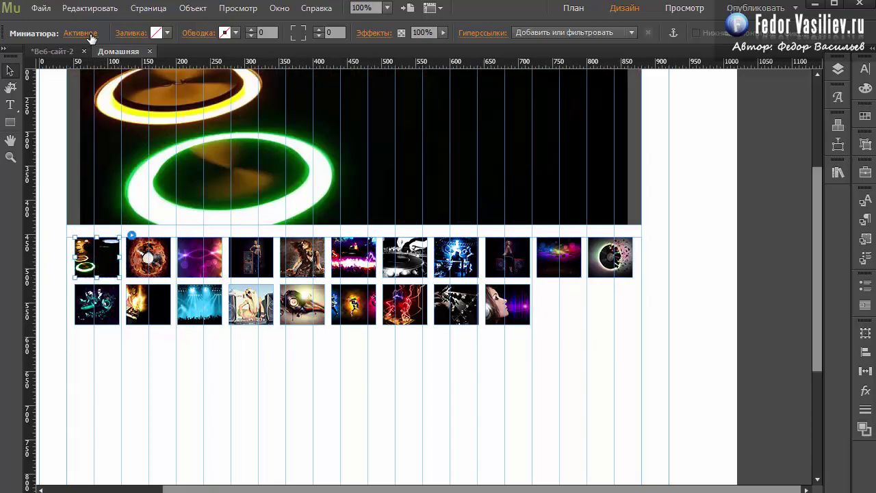
{"action": "left_click", "coordinate": [91, 37]}
{"action": "left_click", "coordinate": [136, 85]}
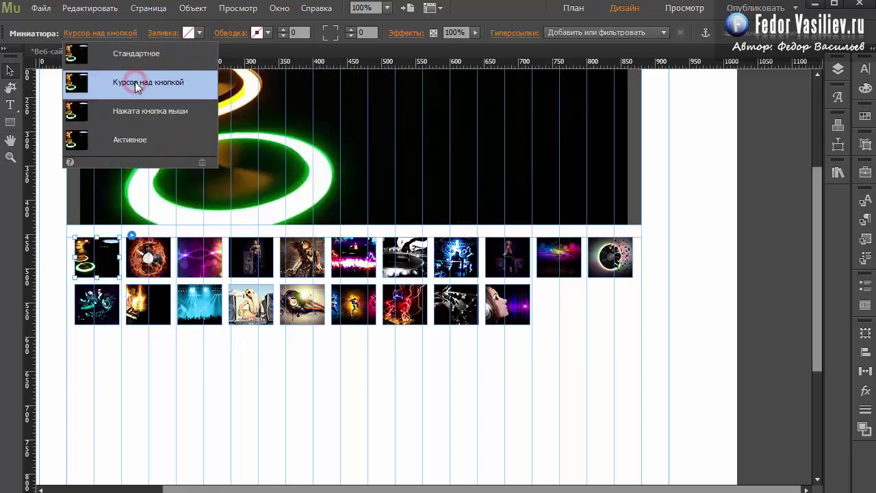
{"action": "left_click", "coordinate": [471, 12]}
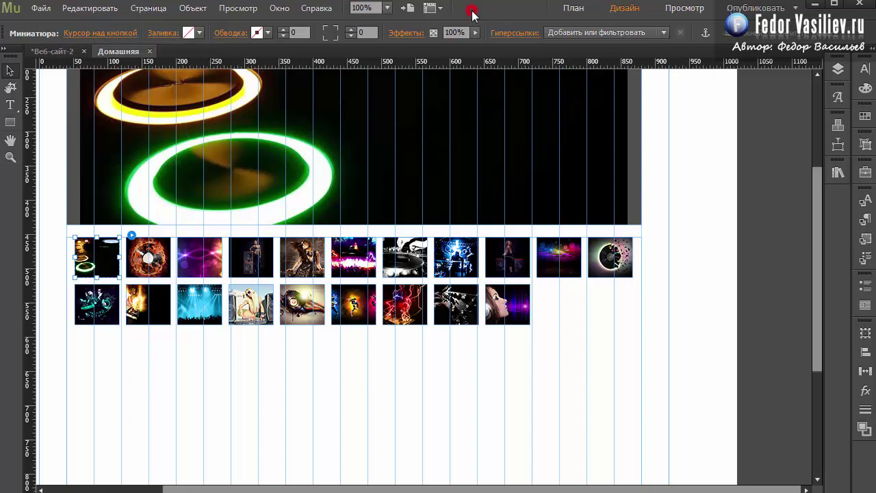
{"action": "left_click", "coordinate": [405, 34]}
{"action": "left_click", "coordinate": [464, 59]}
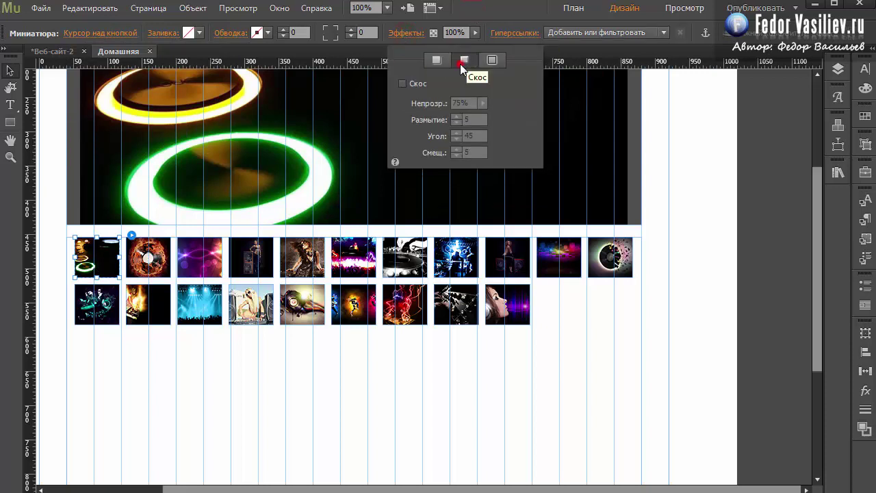
{"action": "left_click", "coordinate": [491, 60]}
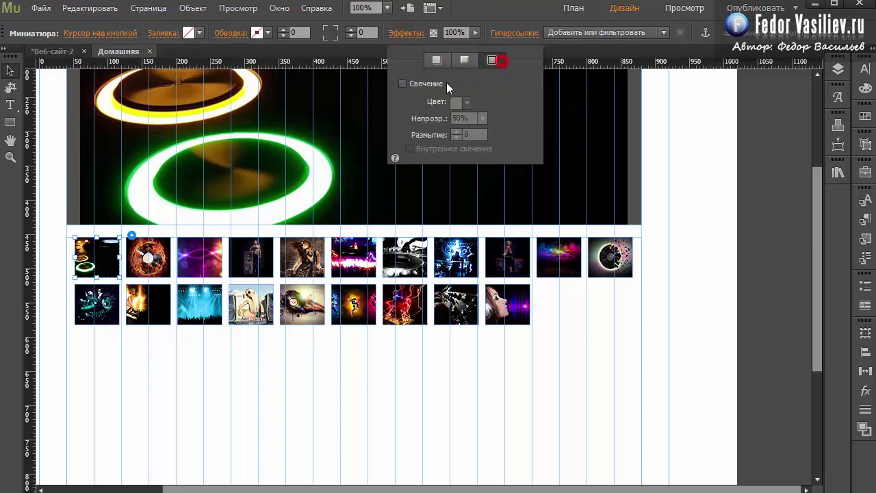
{"action": "left_click", "coordinate": [403, 83]}
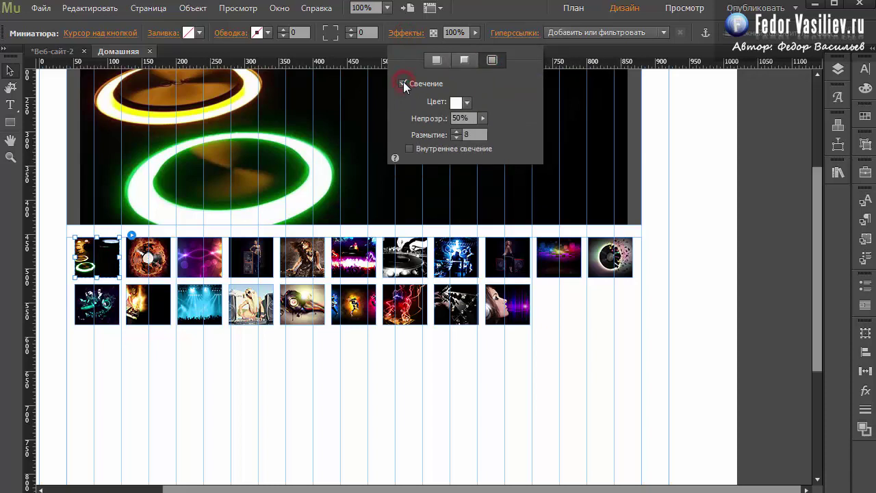
{"action": "left_click", "coordinate": [456, 101]}
{"action": "left_click_drag", "start_coordinate": [522, 145], "coordinate": [576, 142]}
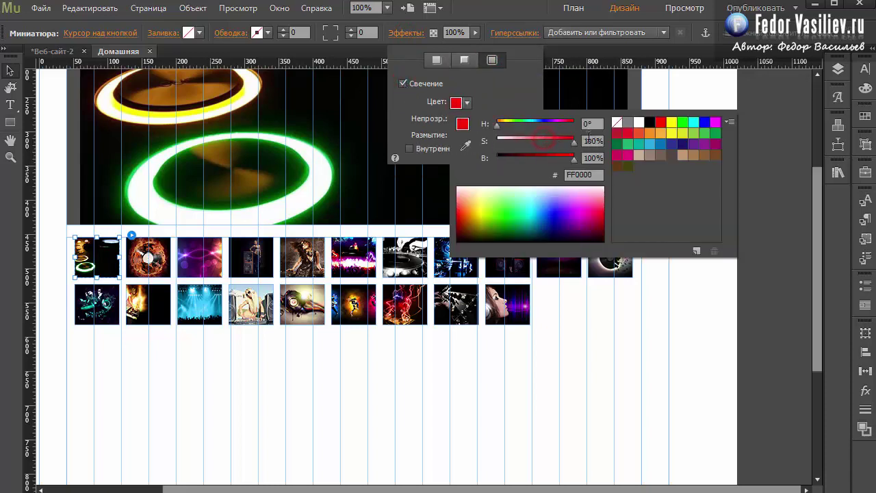
{"action": "left_click", "coordinate": [517, 66]}
Enable the bevel effect for the first thumbnail's rollover state.
{"action": "left_click", "coordinate": [464, 59]}
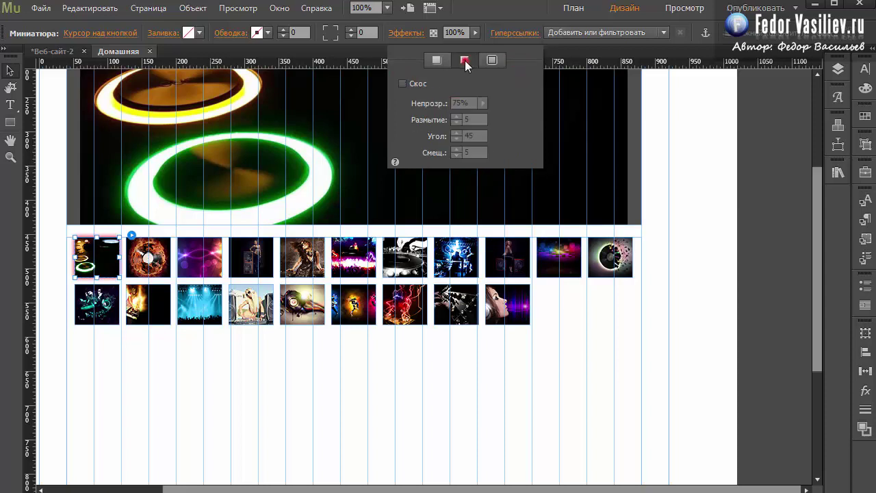
{"action": "left_click", "coordinate": [403, 83]}
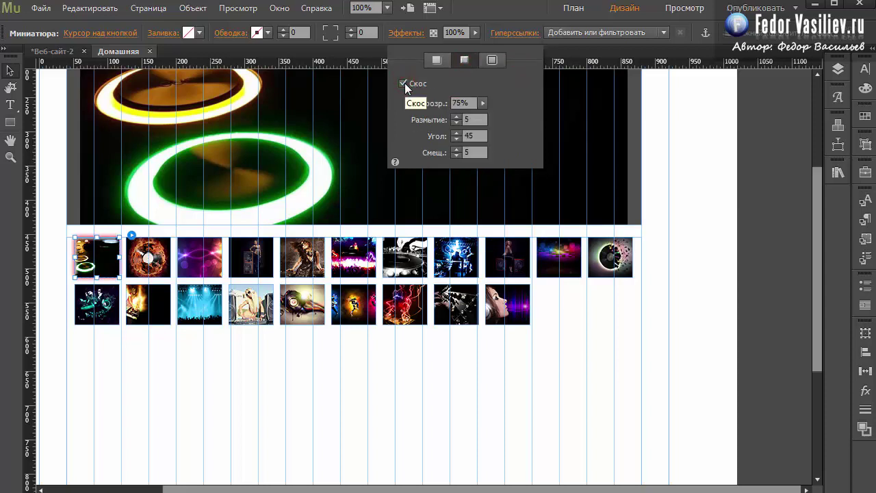
{"action": "left_click", "coordinate": [696, 119]}
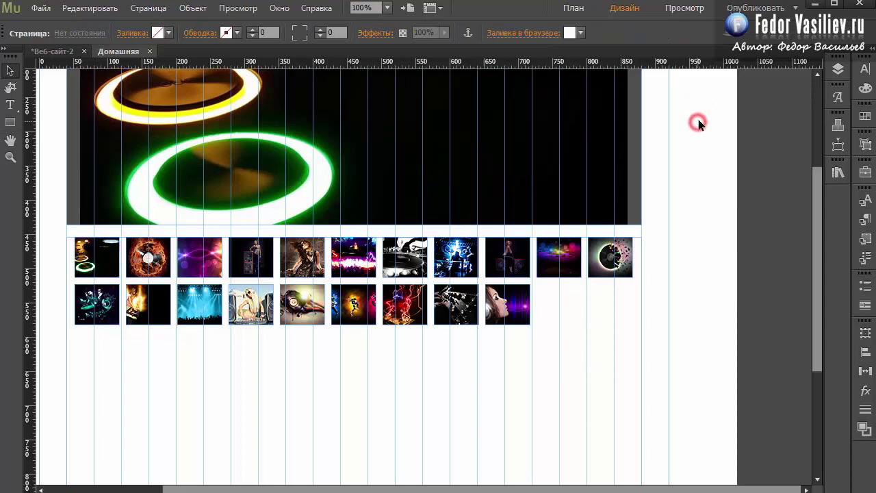
Set the page's browser fill to dark grey and preview the page in the browser.
{"action": "left_click", "coordinate": [571, 32]}
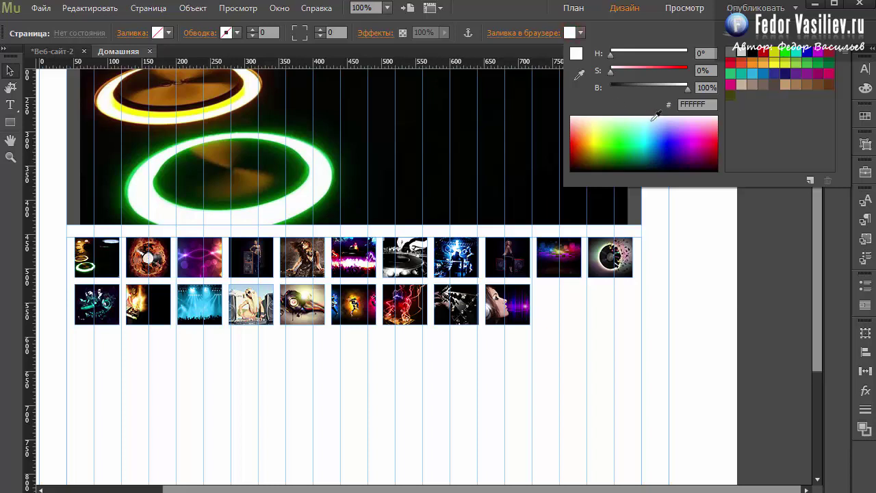
{"action": "left_click", "coordinate": [715, 117]}
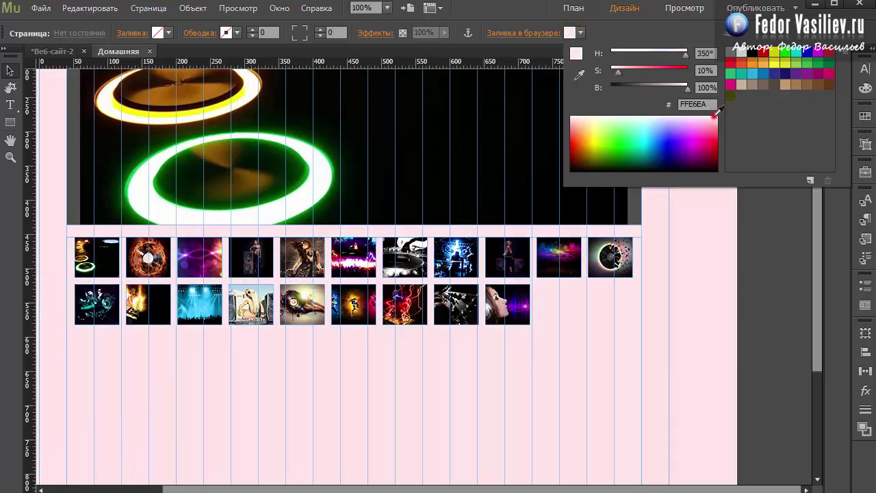
{"action": "left_click_drag", "start_coordinate": [618, 71], "coordinate": [612, 71]}
{"action": "left_click", "coordinate": [41, 8]}
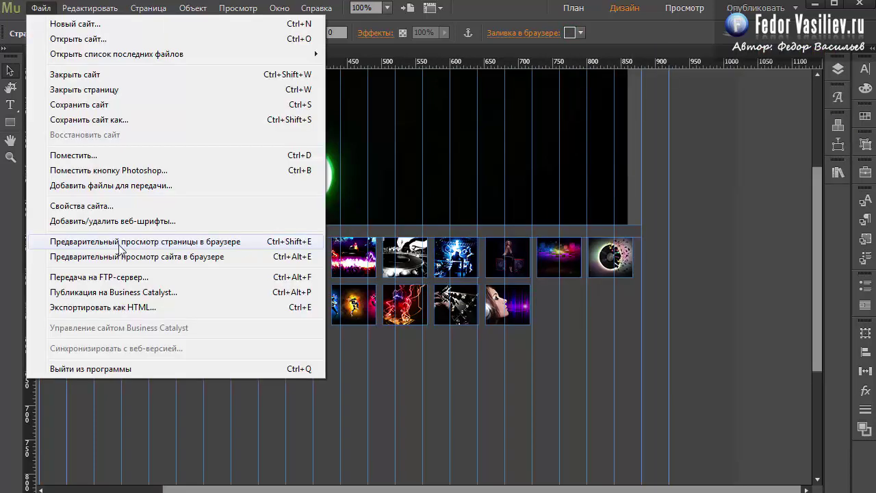
{"action": "left_click", "coordinate": [103, 239]}
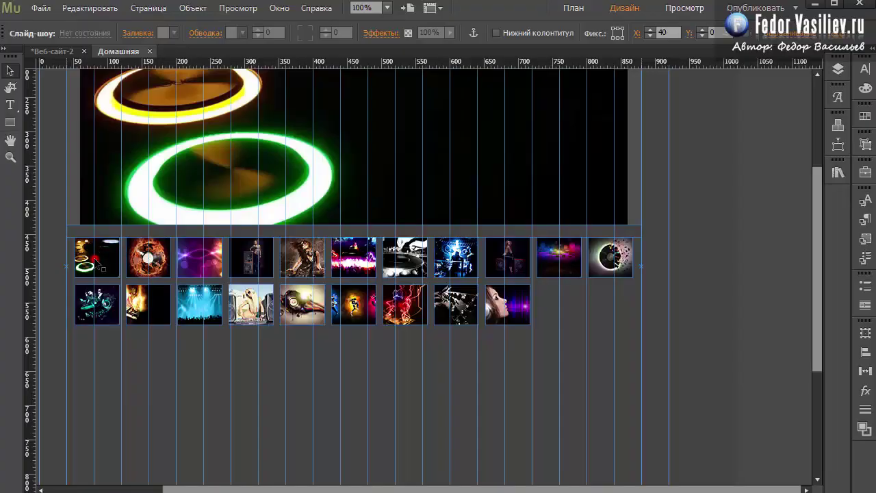
Give the thumbnails' active state a yellow stroke of 3 and a corner radius of 10, and preview the page in the browser.
{"action": "left_click", "coordinate": [96, 257]}
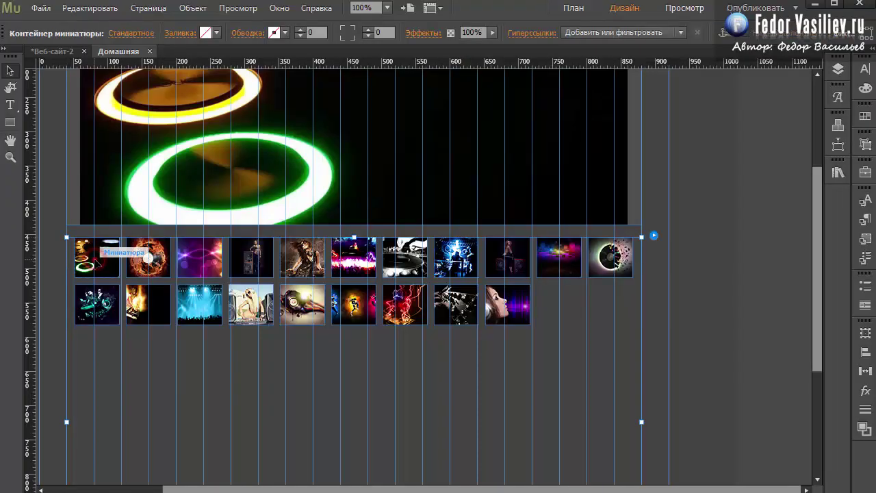
{"action": "left_click", "coordinate": [96, 257]}
{"action": "left_click", "coordinate": [81, 33]}
{"action": "left_click", "coordinate": [82, 33]}
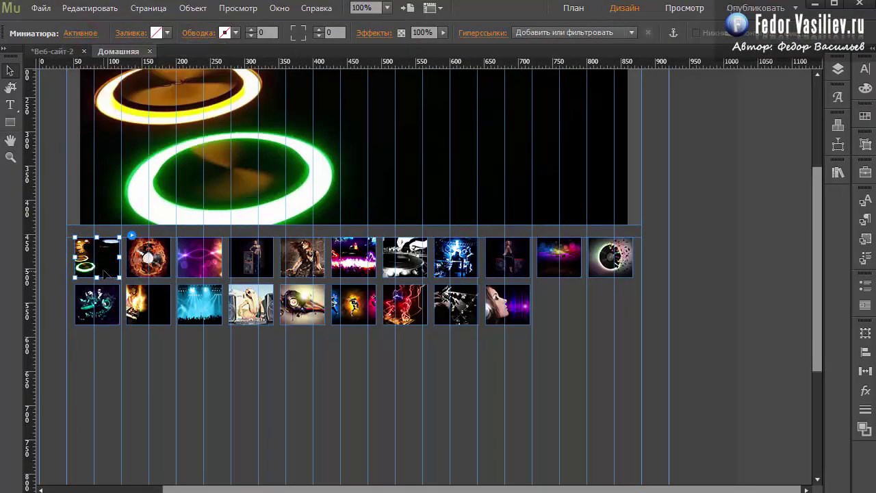
{"action": "left_click", "coordinate": [235, 33]}
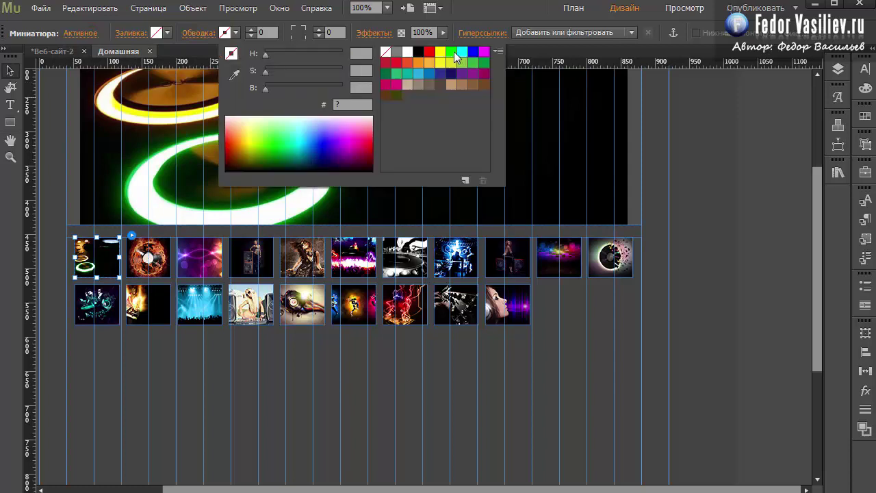
{"action": "left_click", "coordinate": [440, 52]}
{"action": "left_click", "coordinate": [251, 29]}
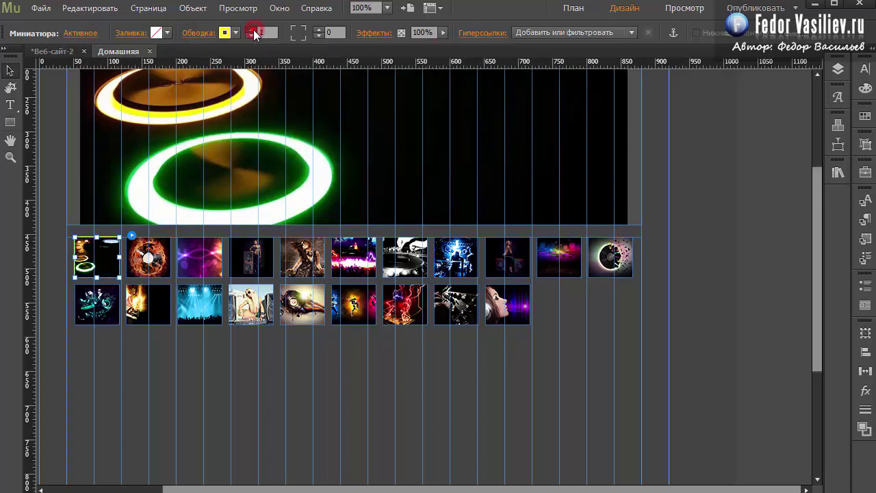
{"action": "left_click", "coordinate": [251, 30]}
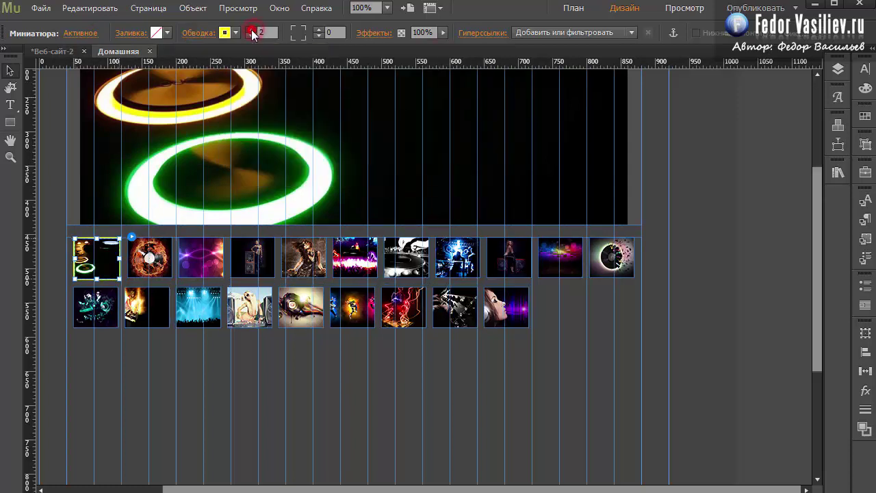
{"action": "left_click", "coordinate": [296, 37]}
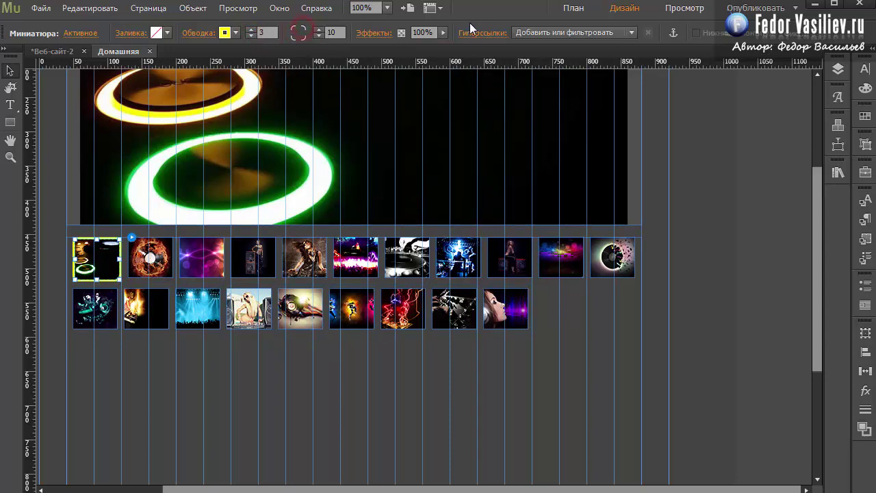
{"action": "left_click", "coordinate": [40, 8]}
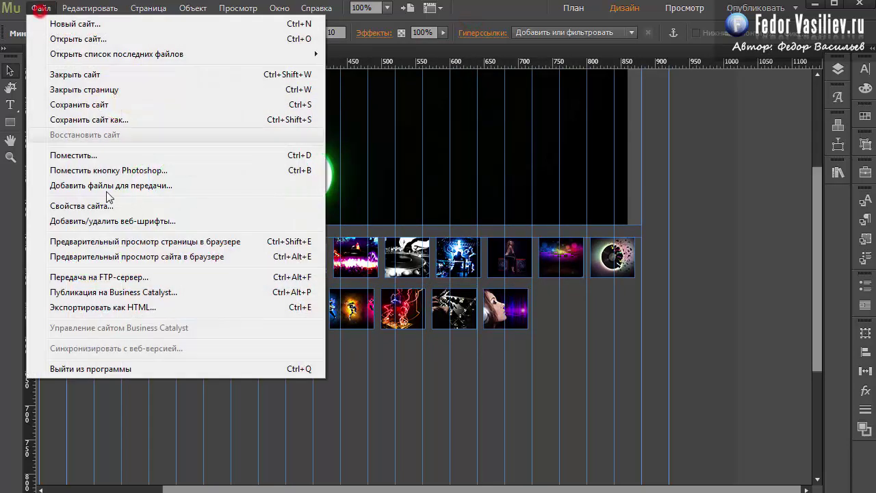
{"action": "left_click", "coordinate": [119, 243]}
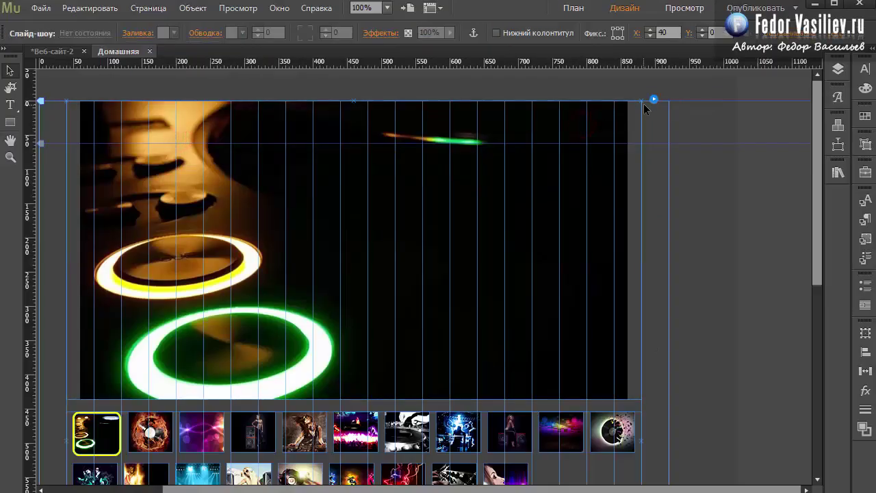
Enable the lightbox layout in the slideshow options.
{"action": "left_click", "coordinate": [654, 100]}
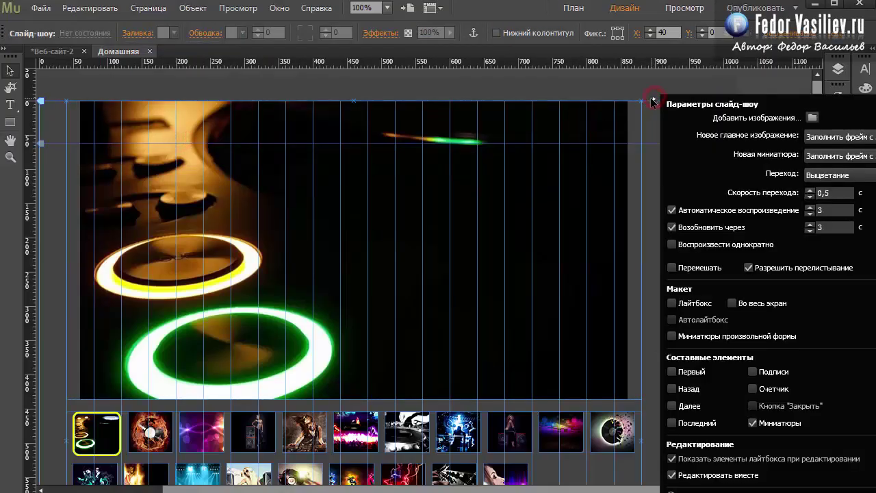
{"action": "left_click", "coordinate": [671, 303]}
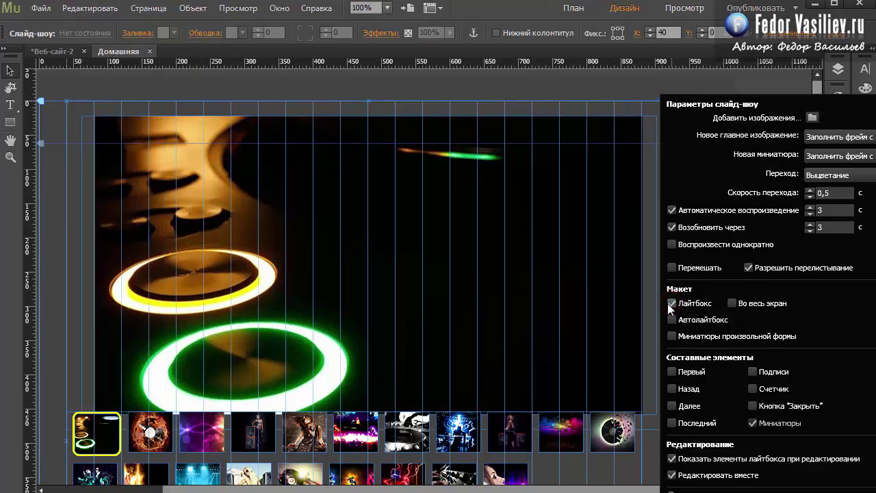
{"action": "left_click", "coordinate": [650, 317]}
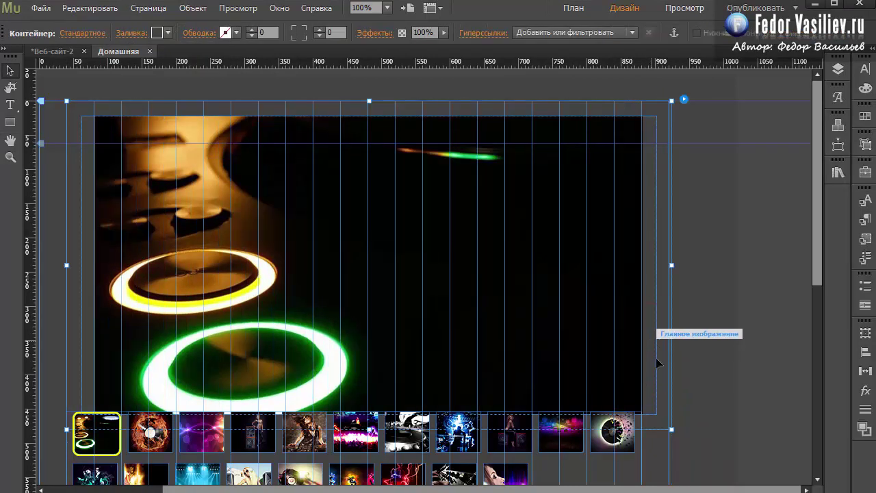
Set the fill of the lightbox container around the main image to dark red.
{"action": "left_click", "coordinate": [158, 33]}
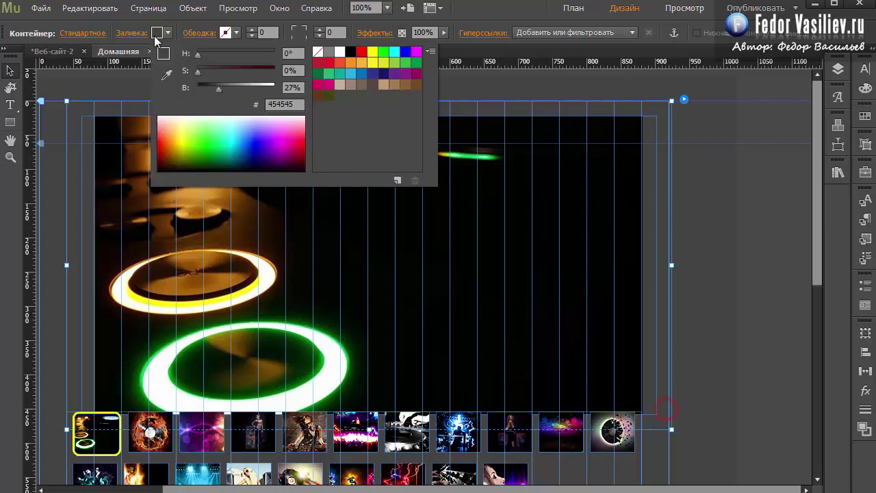
{"action": "left_click", "coordinate": [361, 52]}
{"action": "left_click", "coordinate": [228, 85]}
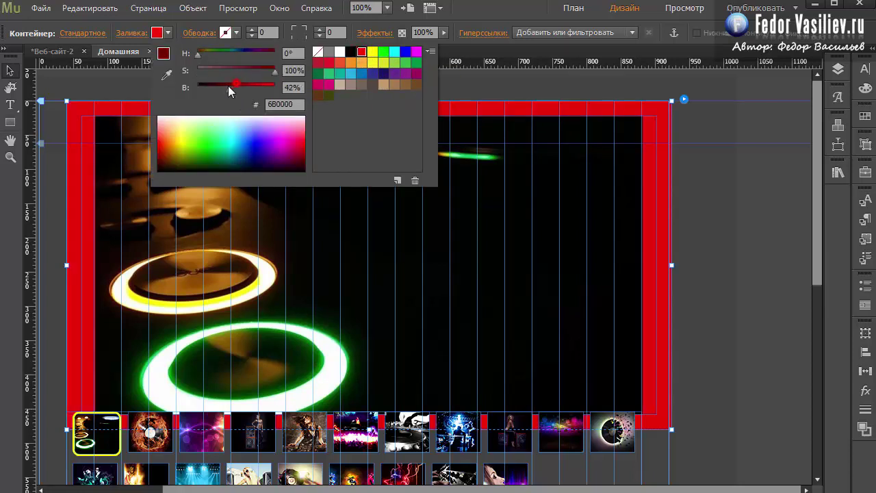
{"action": "left_click", "coordinate": [503, 12]}
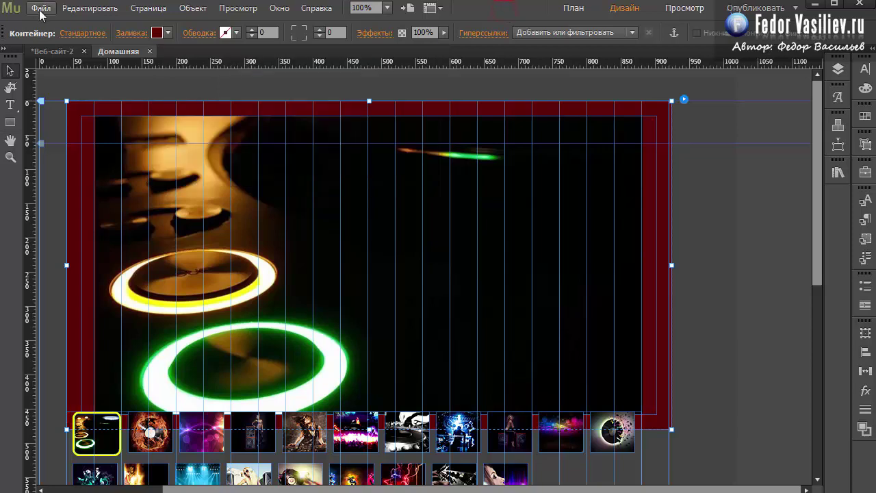
Preview the page in the browser and test the lightbox by opening images from two thumbnails.
{"action": "left_click", "coordinate": [39, 10]}
{"action": "left_click", "coordinate": [73, 245]}
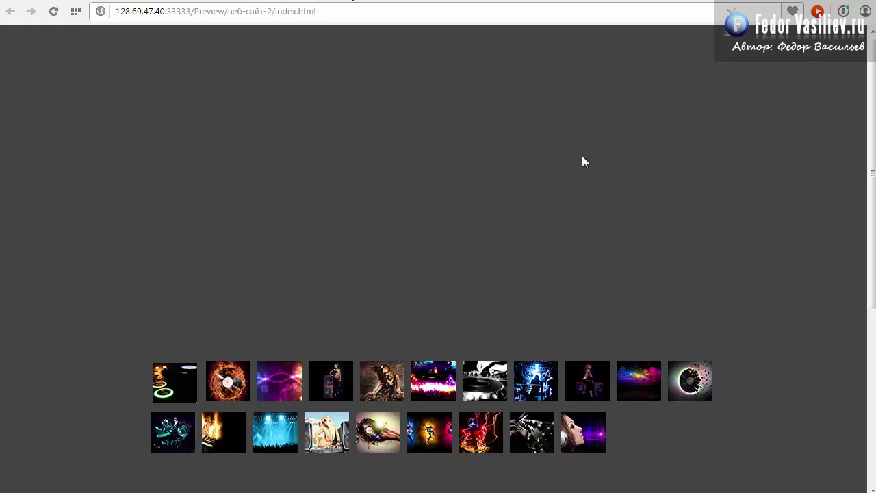
{"action": "left_click", "coordinate": [176, 392]}
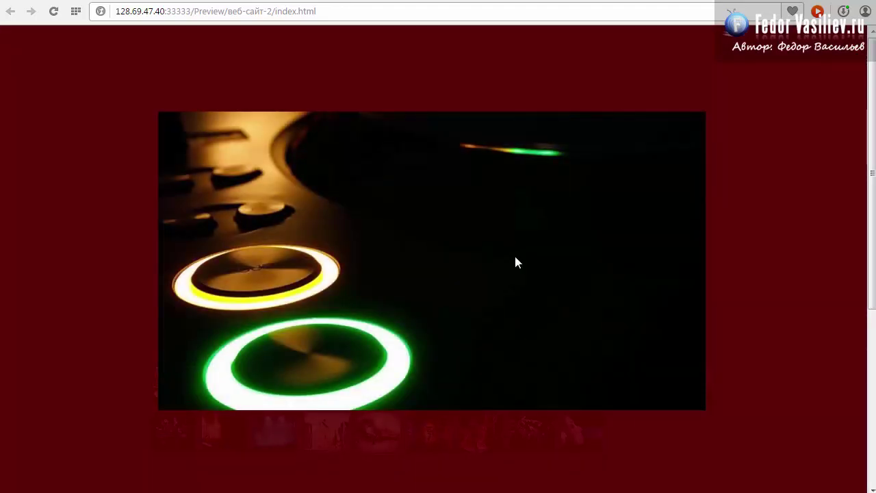
{"action": "left_click", "coordinate": [641, 149]}
{"action": "left_click", "coordinate": [361, 433]}
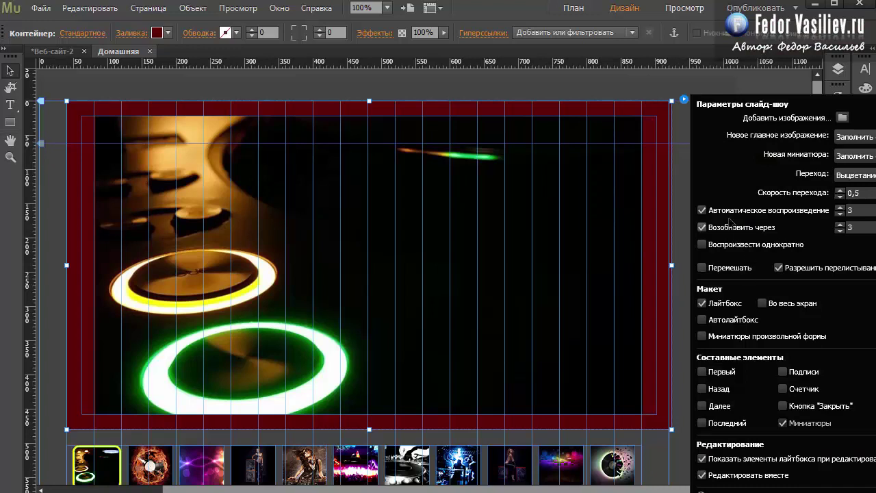
Turn off the slideshow's resume-after and autoplay options.
{"action": "left_click", "coordinate": [702, 210]}
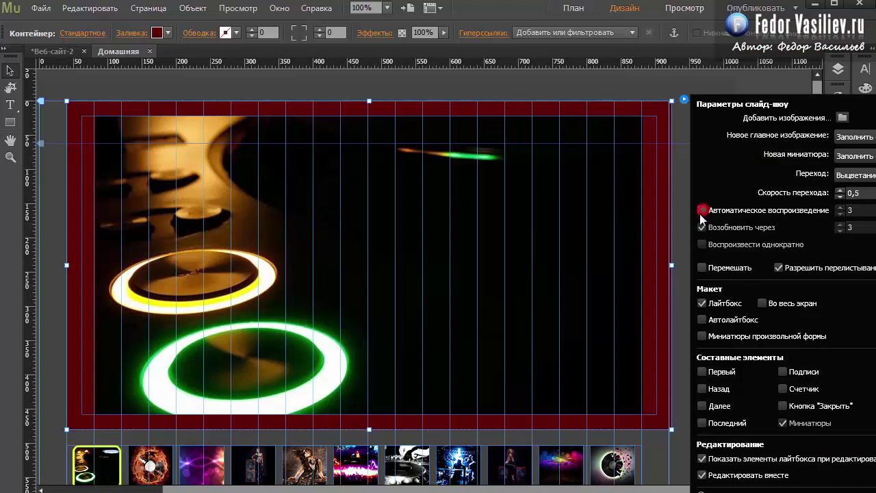
{"action": "left_click", "coordinate": [701, 210]}
{"action": "left_click", "coordinate": [702, 227]}
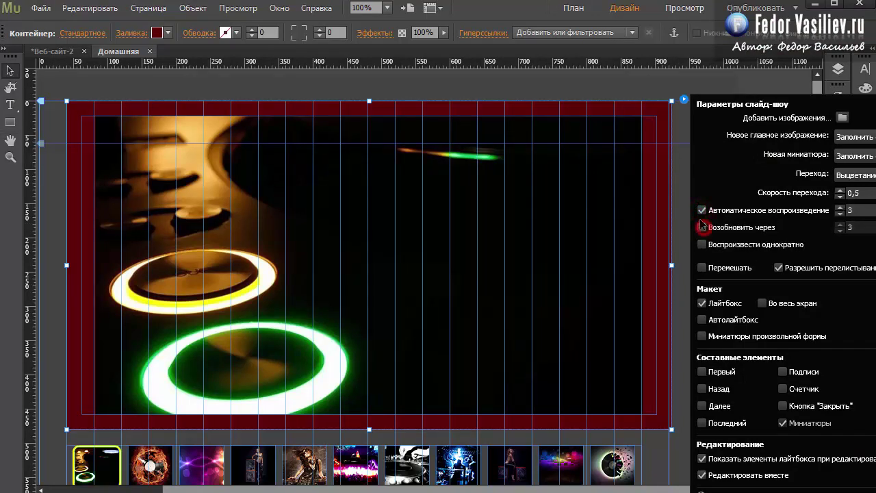
{"action": "left_click", "coordinate": [701, 210]}
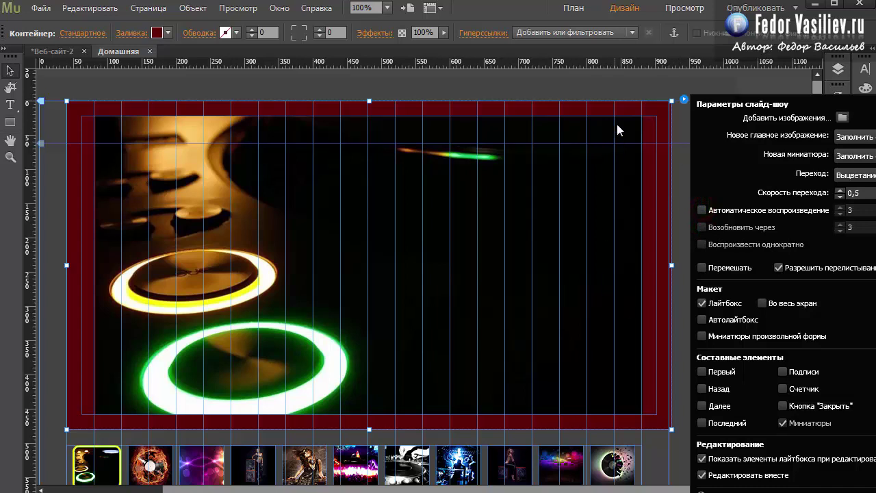
Add the Back, Next, counter and Close button elements to the slideshow.
{"action": "left_click", "coordinate": [701, 372]}
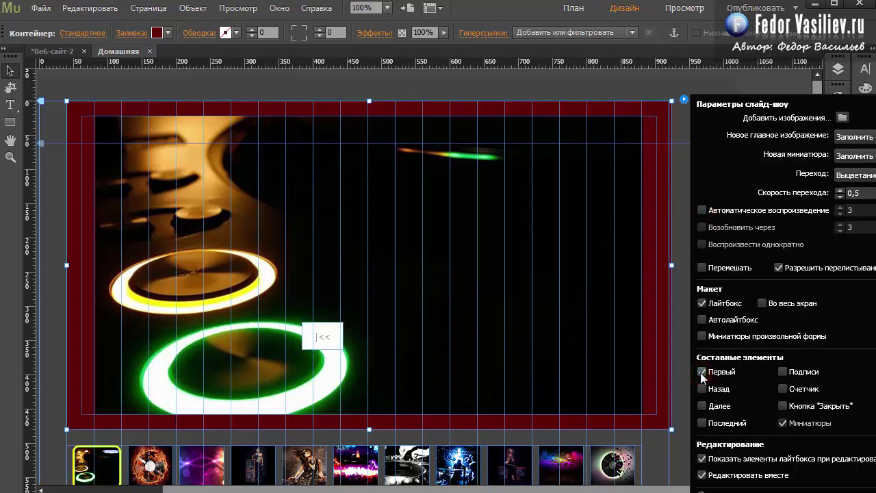
{"action": "left_click", "coordinate": [701, 371]}
{"action": "left_click", "coordinate": [702, 389]}
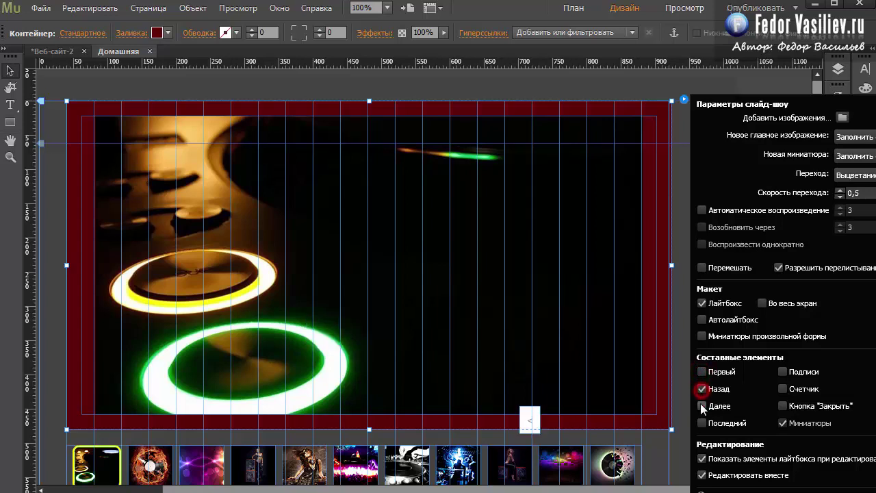
{"action": "left_click", "coordinate": [700, 404]}
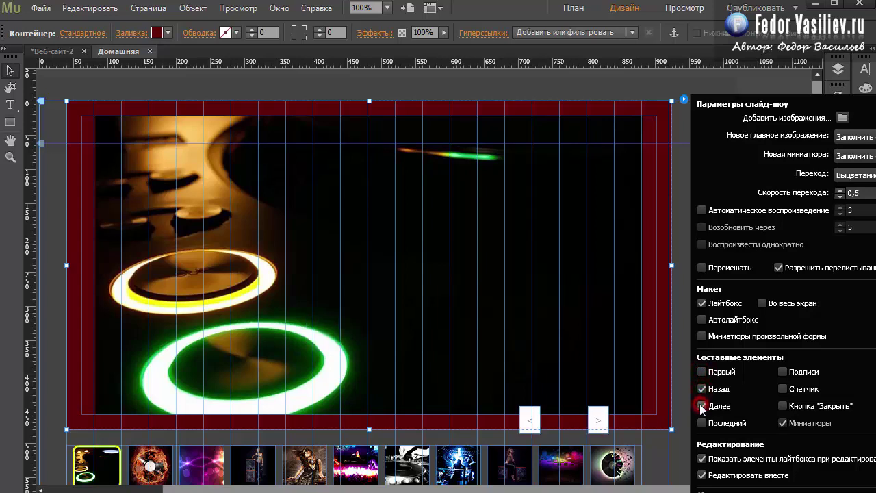
{"action": "left_click", "coordinate": [781, 389]}
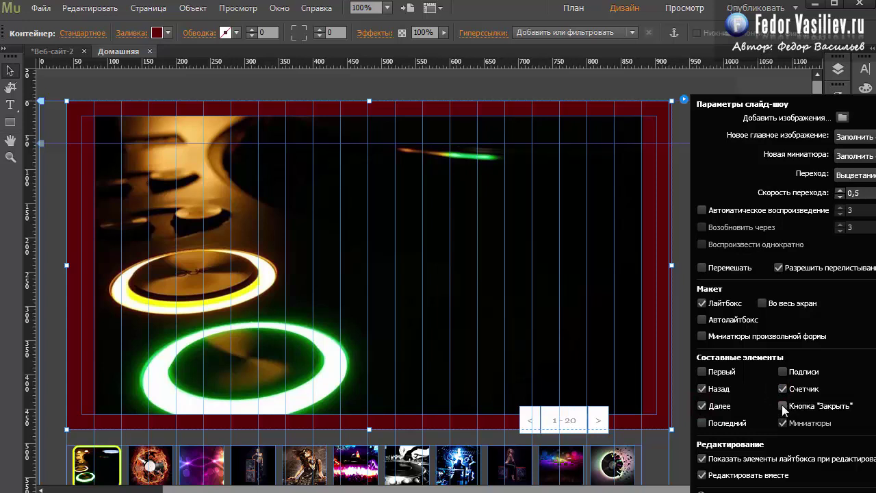
{"action": "left_click", "coordinate": [781, 405]}
Move the Close button into the upper-right corner of the main image and fill it with red FF0000.
{"action": "left_click", "coordinate": [421, 86]}
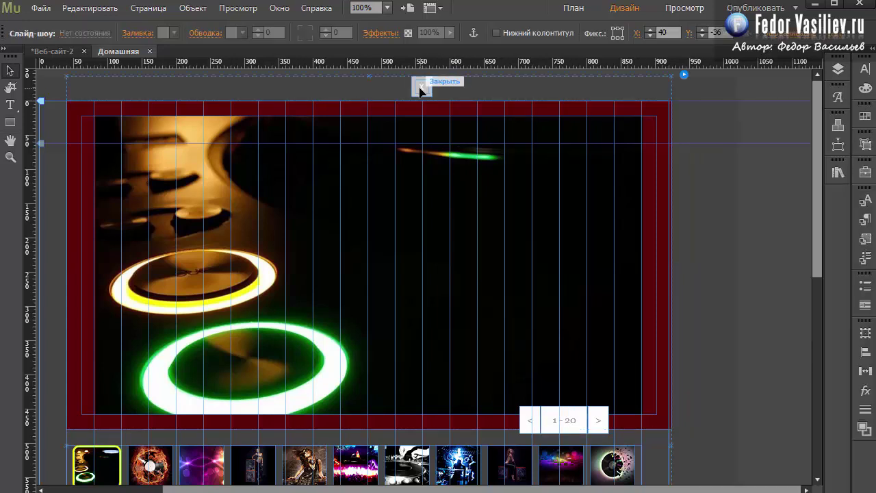
{"action": "left_click_drag", "start_coordinate": [433, 92], "coordinate": [633, 134]}
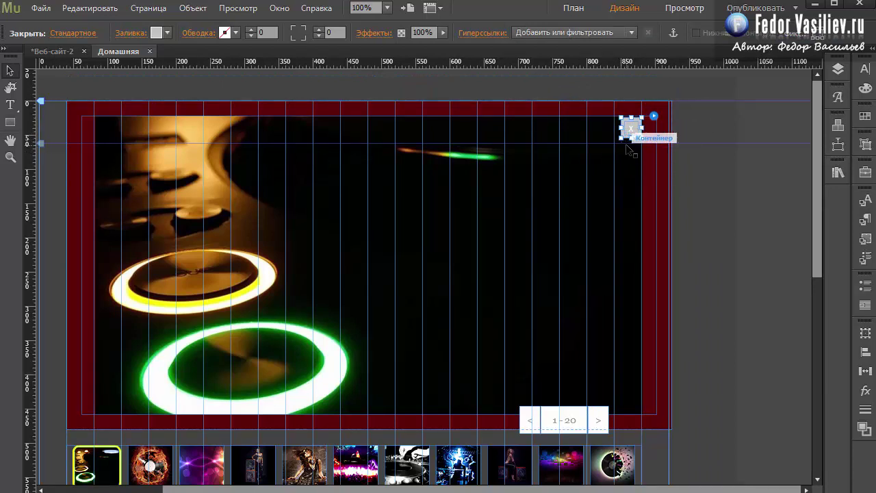
{"action": "left_click", "coordinate": [158, 32]}
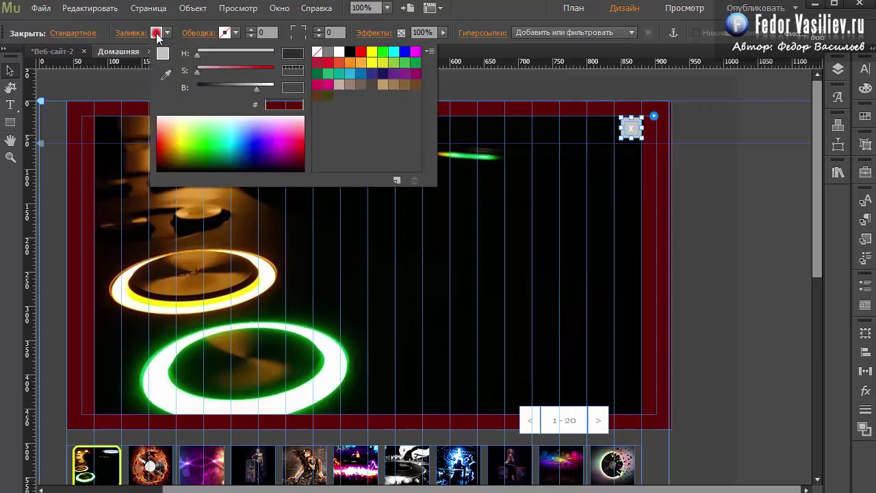
{"action": "left_click", "coordinate": [359, 52]}
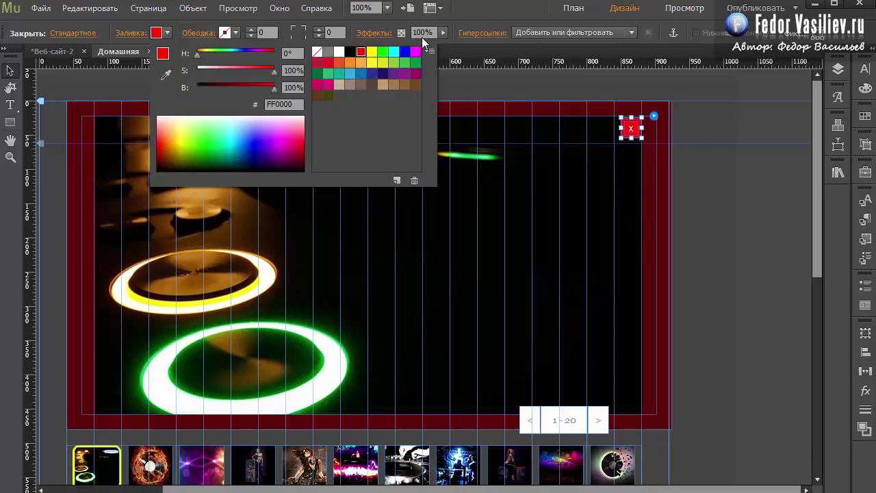
{"action": "left_click", "coordinate": [483, 12]}
Reset the Close button's rollover, mouse-down and active states so they use the normal state's red fill.
{"action": "left_click", "coordinate": [74, 32]}
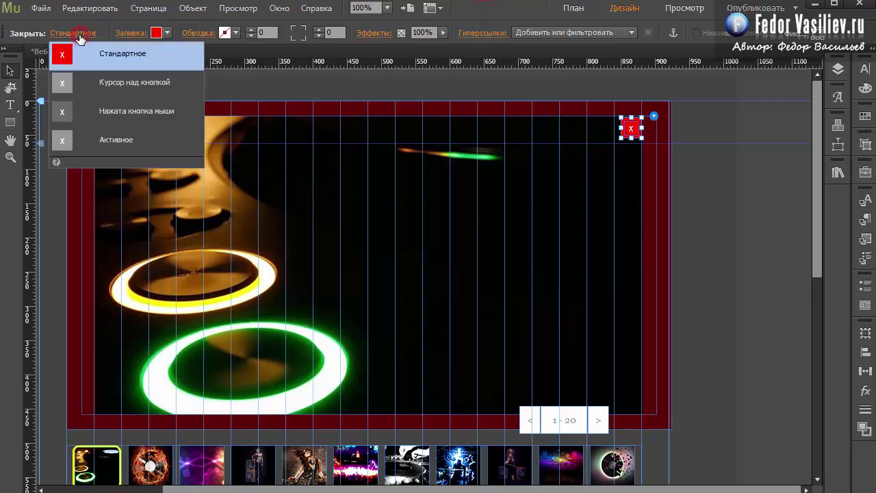
{"action": "left_click", "coordinate": [123, 84]}
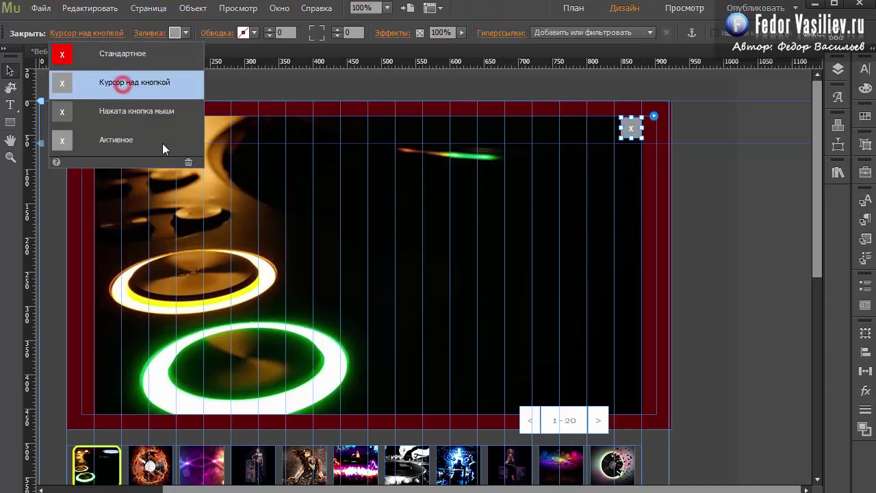
{"action": "left_click", "coordinate": [130, 116]}
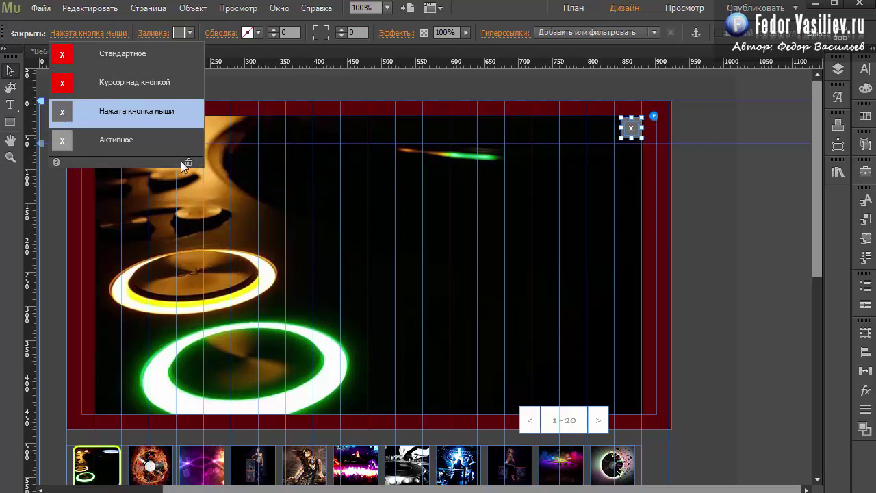
{"action": "left_click", "coordinate": [188, 162]}
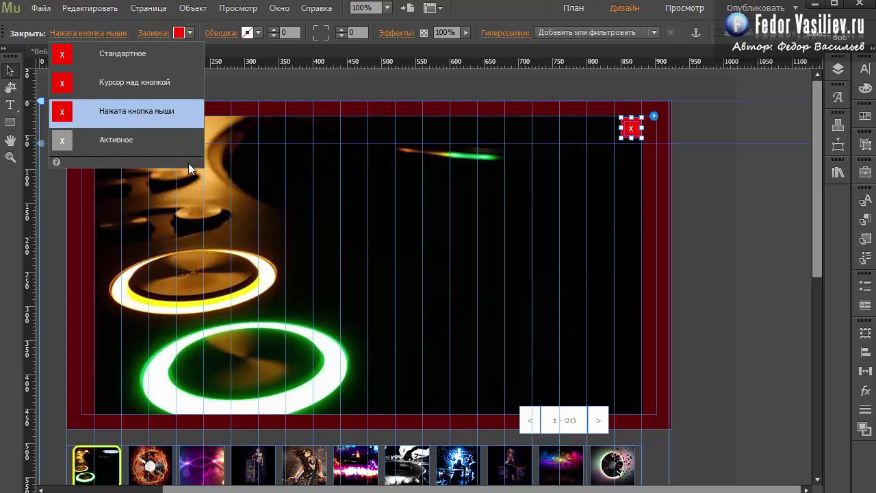
{"action": "left_click", "coordinate": [65, 144]}
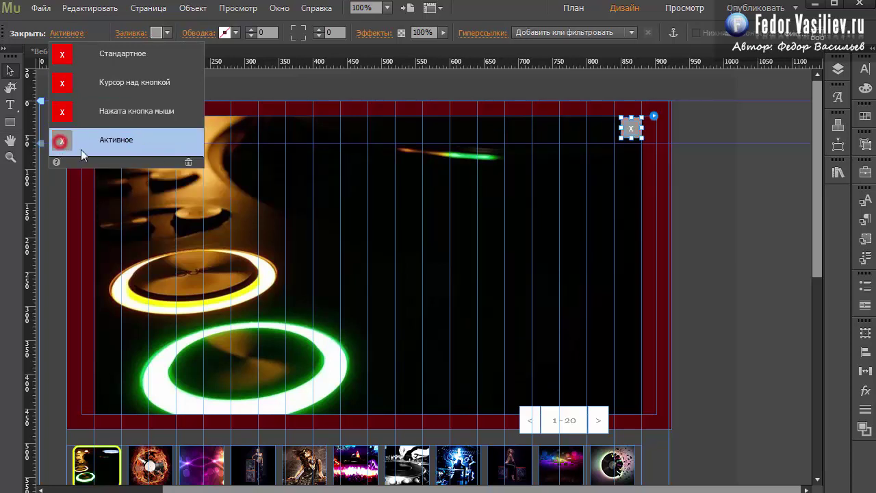
{"action": "left_click", "coordinate": [188, 163]}
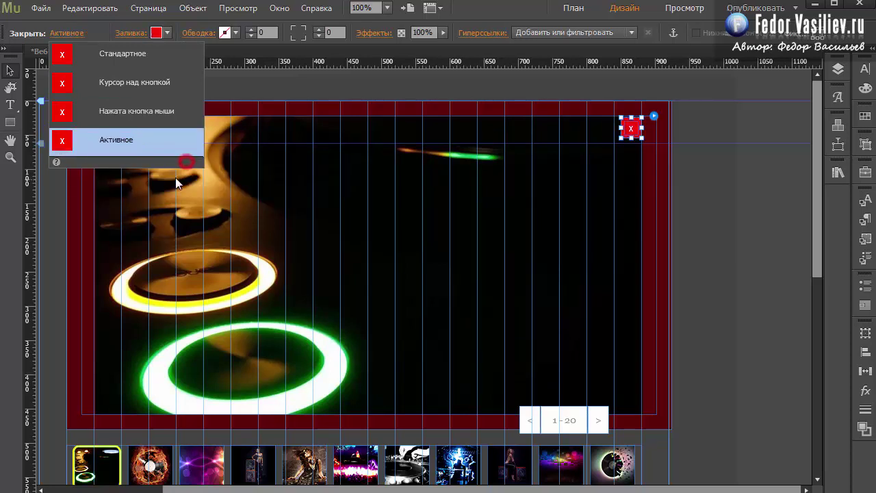
{"action": "left_click", "coordinate": [237, 82]}
Move the Back button, counter and Next button together to the upper middle edge of the main image.
{"action": "left_click", "coordinate": [597, 420]}
{"action": "left_click", "coordinate": [567, 428]}
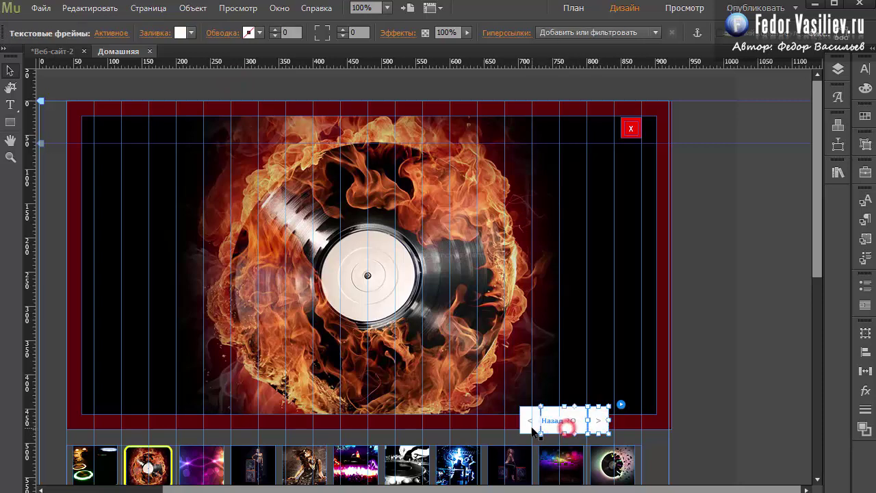
{"action": "left_click", "coordinate": [530, 422]}
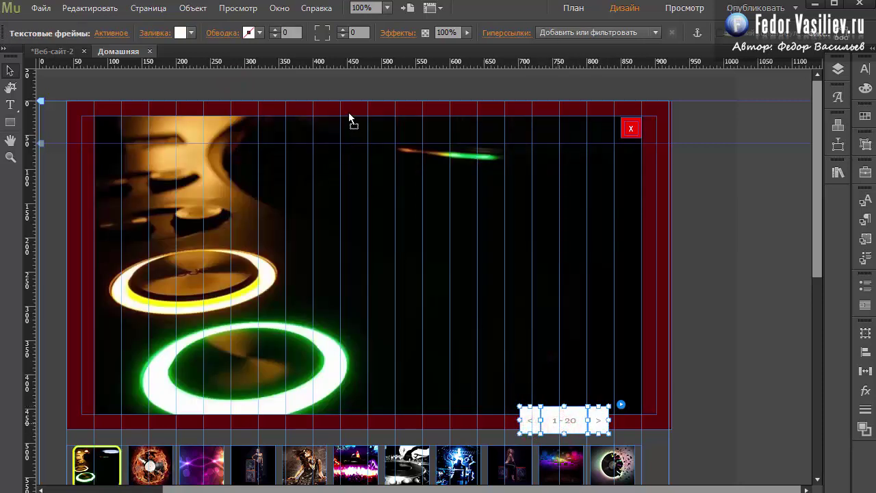
{"action": "left_click_drag", "start_coordinate": [349, 120], "coordinate": [347, 125]}
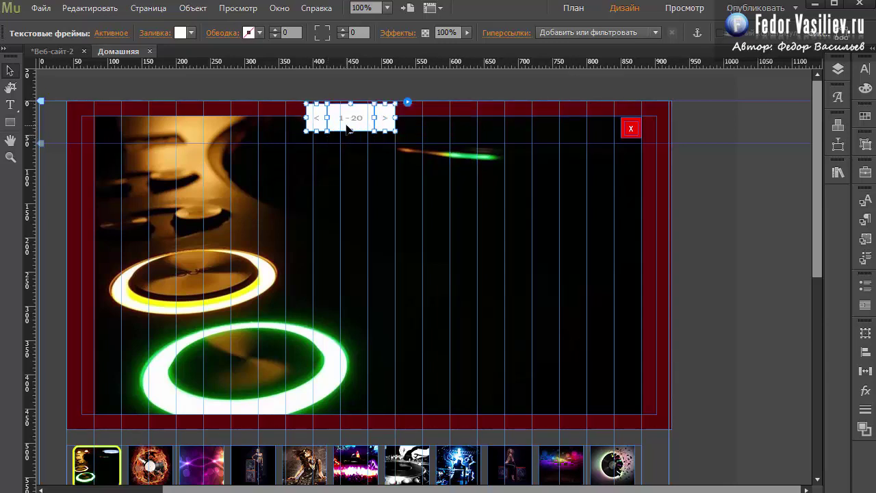
Preview the page in the browser, open the first thumbnail and page forward through the lightbox images.
{"action": "key", "text": "ctrl+shift+e"}
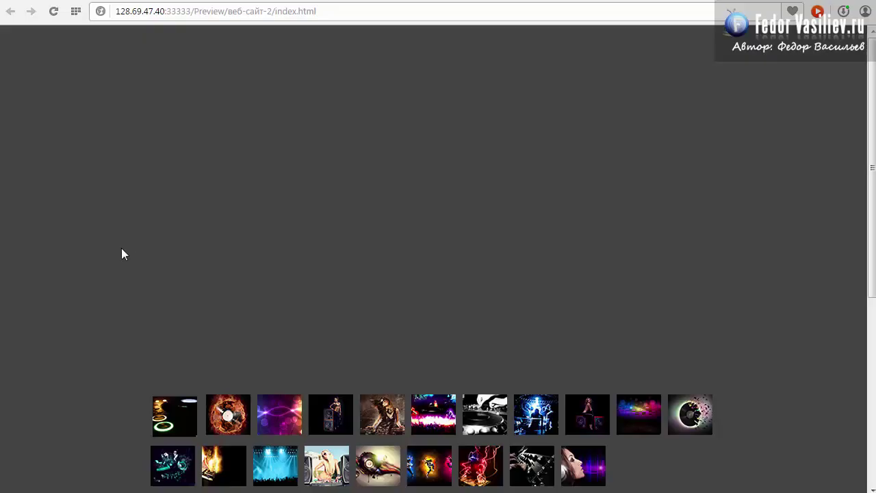
{"action": "left_click", "coordinate": [173, 415]}
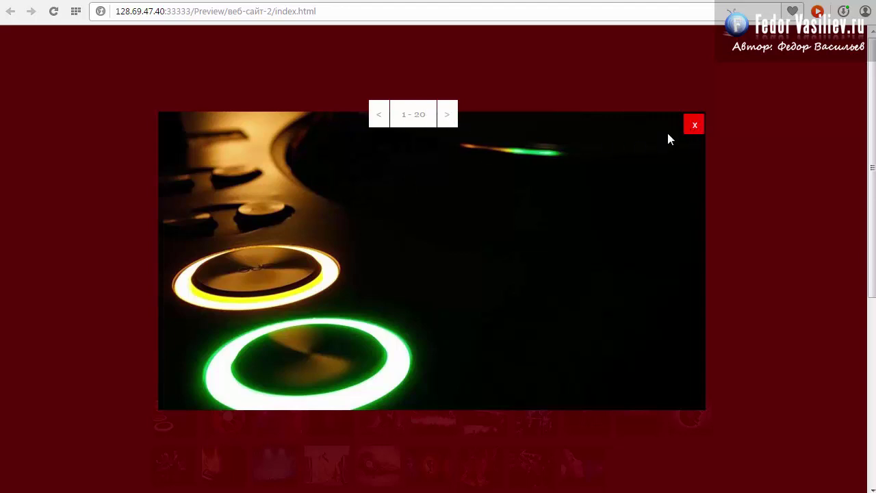
{"action": "left_click", "coordinate": [445, 114]}
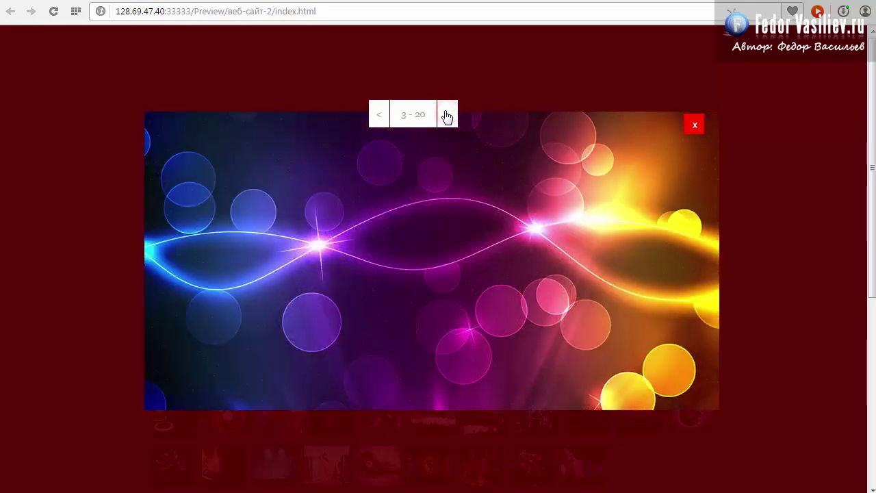
{"action": "left_click", "coordinate": [443, 114]}
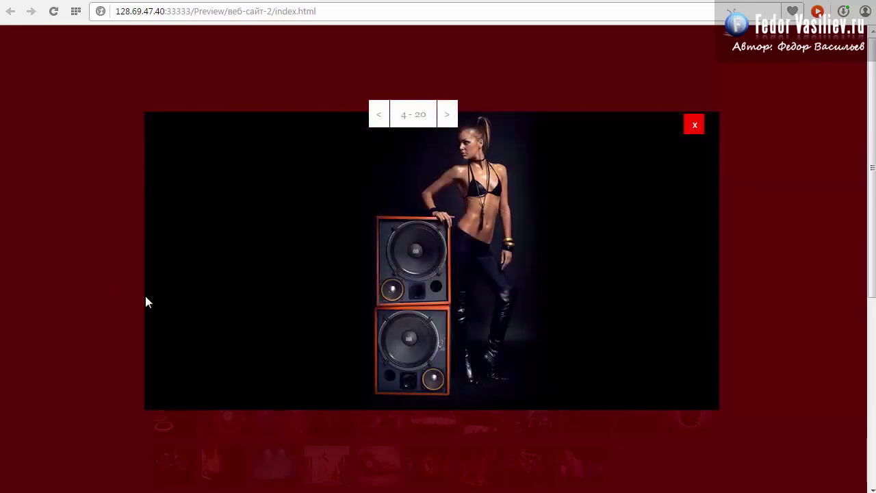
{"action": "left_click", "coordinate": [446, 115]}
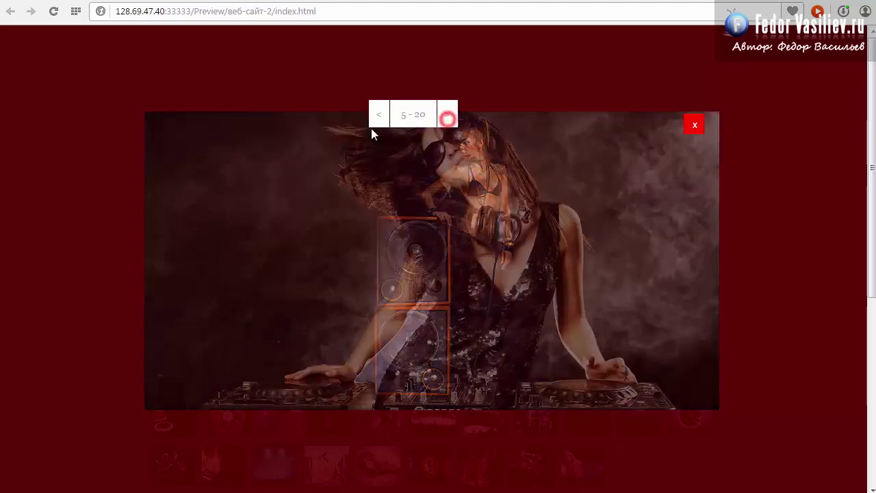
{"action": "left_click", "coordinate": [446, 114]}
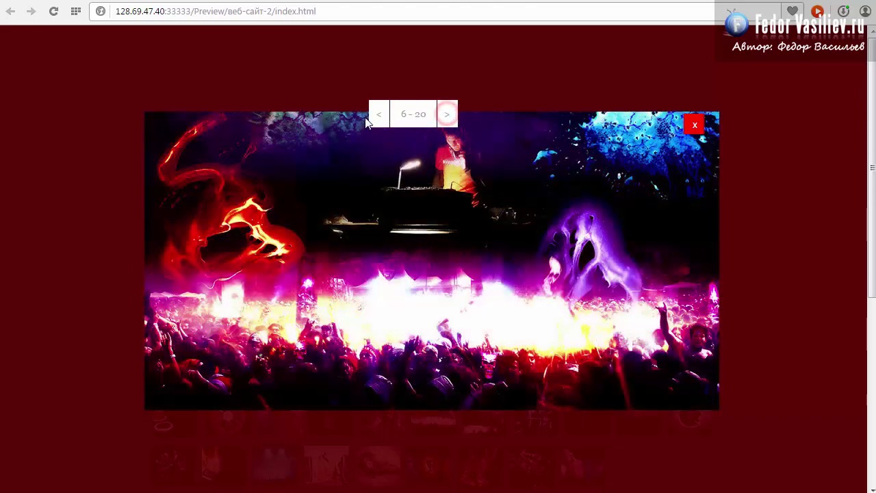
{"action": "left_click", "coordinate": [446, 115]}
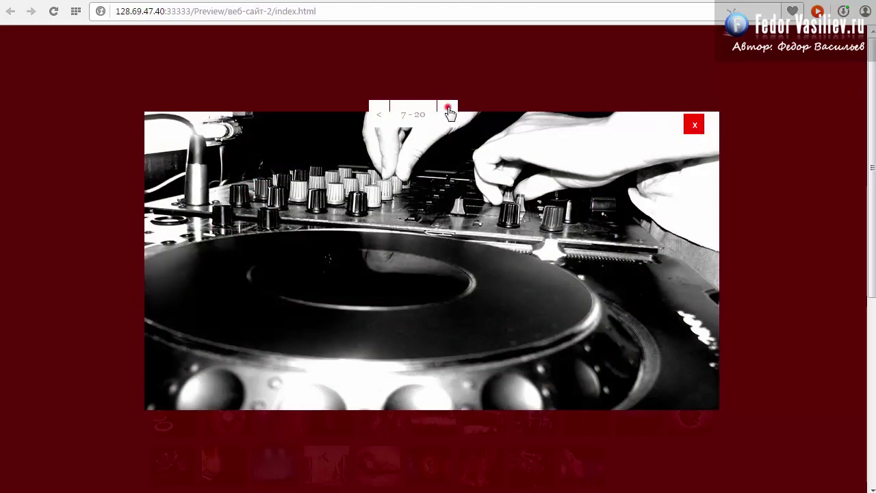
{"action": "left_click", "coordinate": [449, 114]}
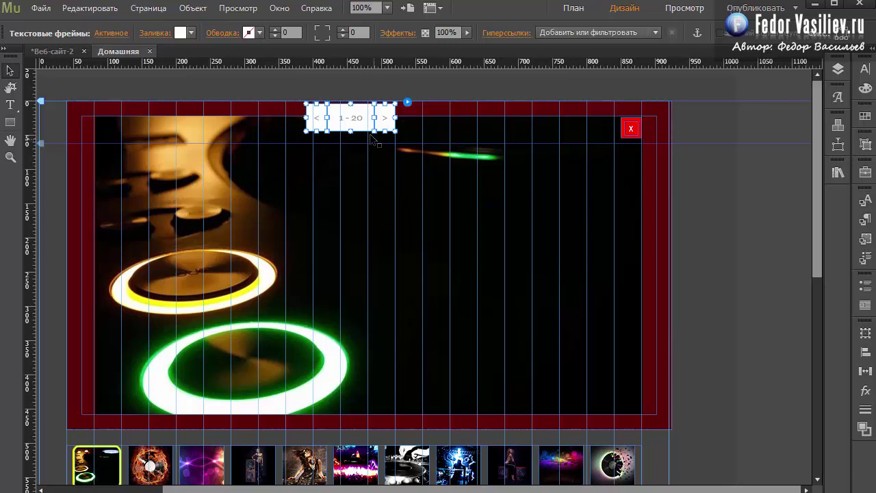
Move the Next button alone to the vertical middle of the main image's right edge.
{"action": "left_click", "coordinate": [345, 118]}
{"action": "left_click", "coordinate": [381, 118]}
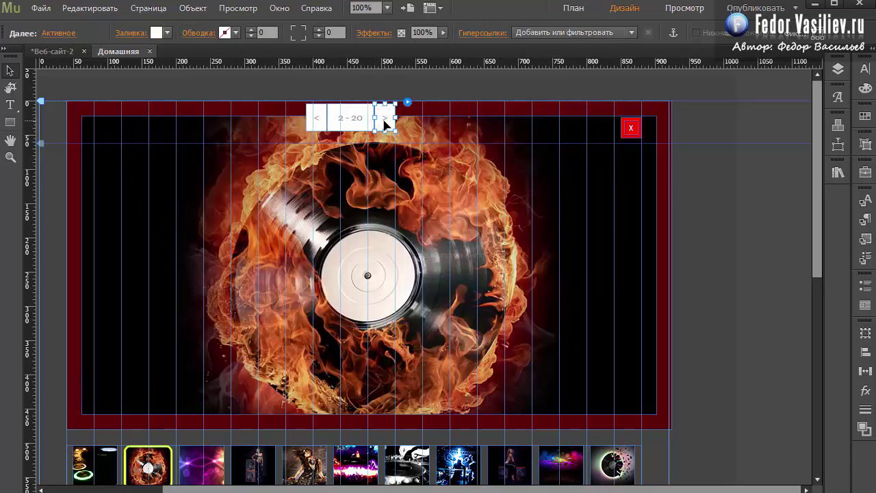
{"action": "left_click", "coordinate": [382, 118]}
{"action": "left_click_drag", "start_coordinate": [648, 265], "coordinate": [658, 276]}
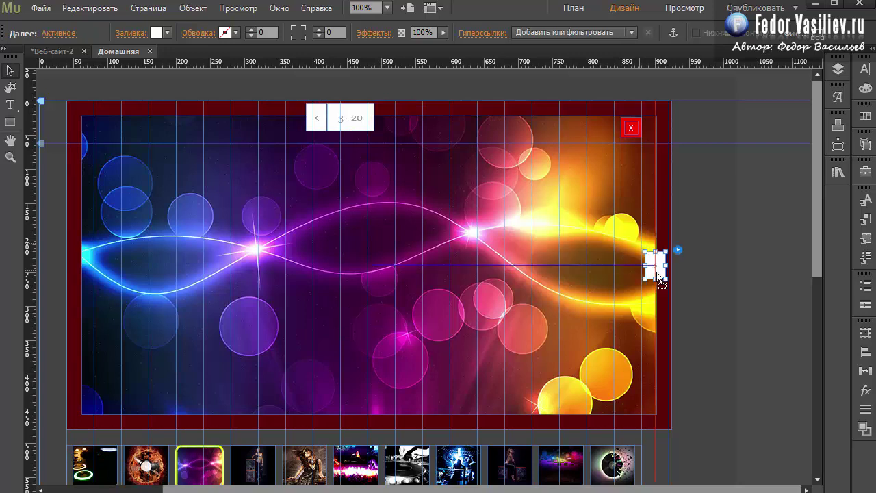
Add a horizontal guide through the Next button's centre and align the Back button to it at the image's left edge.
{"action": "left_click_drag", "start_coordinate": [421, 65], "coordinate": [448, 266]}
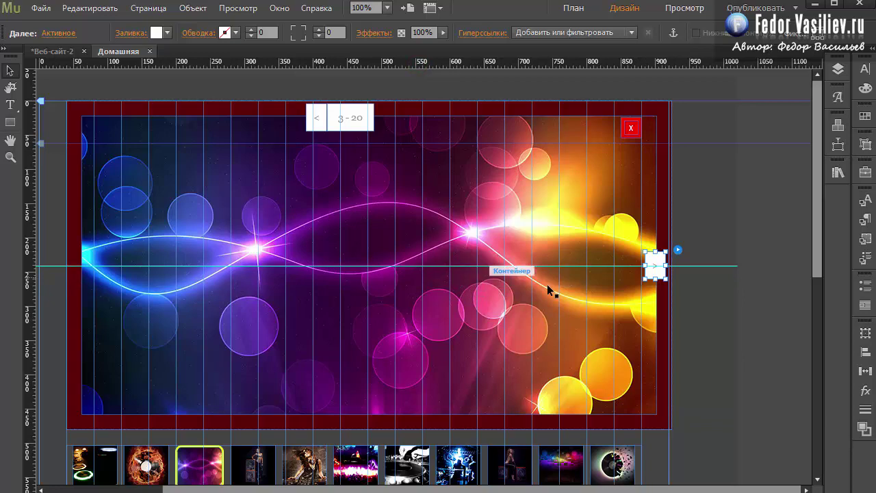
{"action": "left_click", "coordinate": [316, 119]}
{"action": "left_click_drag", "start_coordinate": [316, 119], "coordinate": [95, 274]}
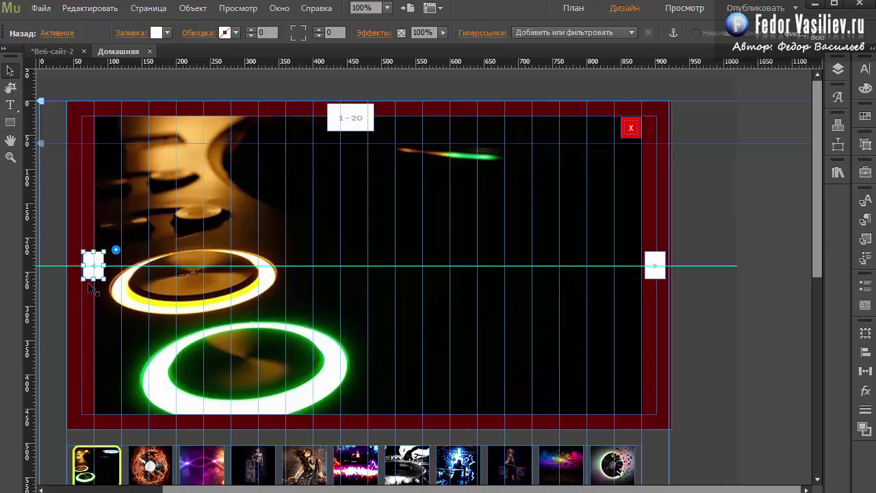
{"action": "left_click", "coordinate": [654, 268]}
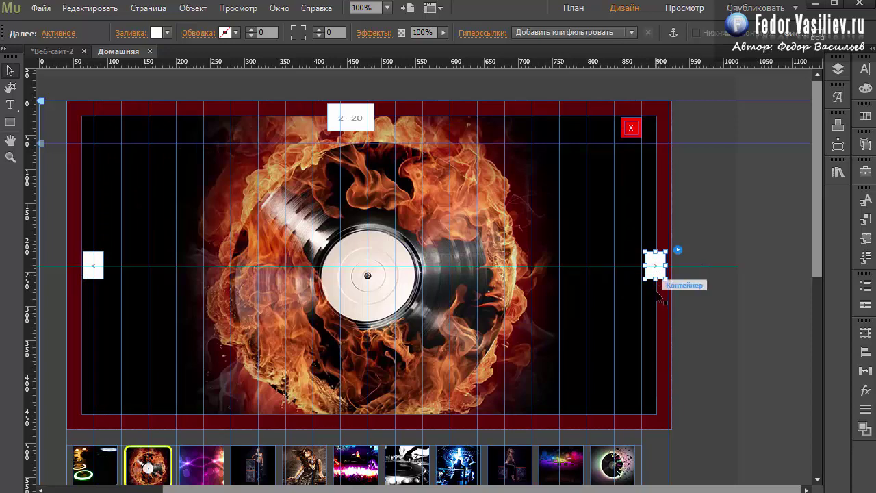
{"action": "left_click", "coordinate": [94, 269]}
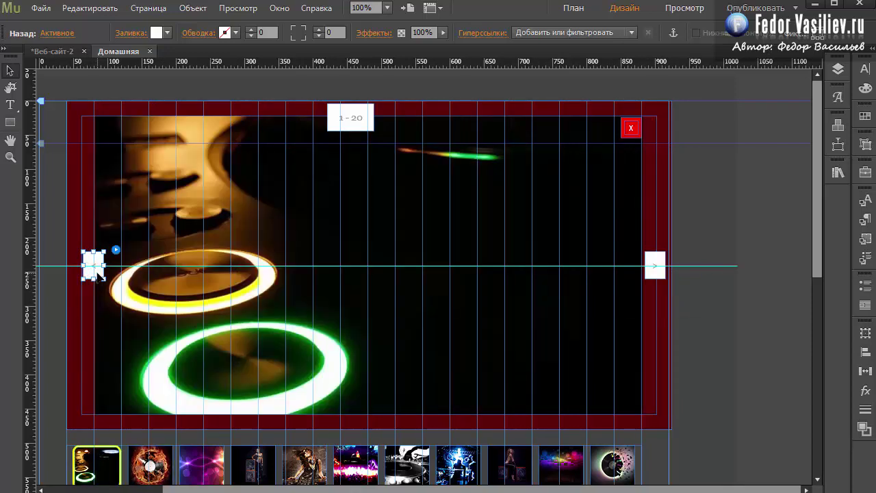
{"action": "left_click", "coordinate": [655, 266]}
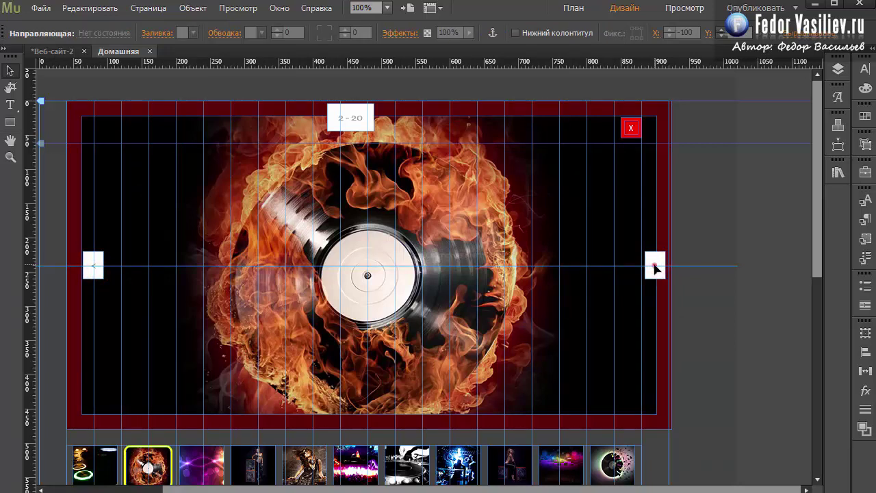
{"action": "left_click", "coordinate": [87, 269]}
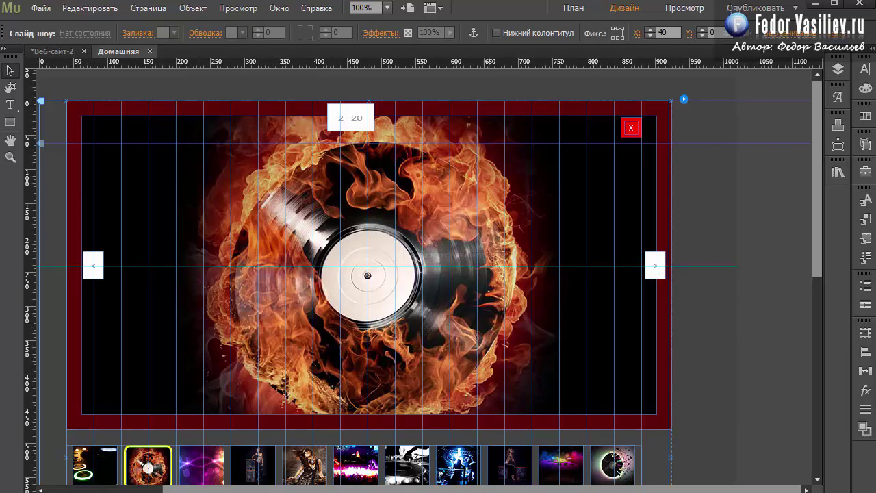
Resize the Back button to 50 by 50 and re-centre it on the guide at X 55, Y 217.
{"action": "left_click", "coordinate": [92, 272]}
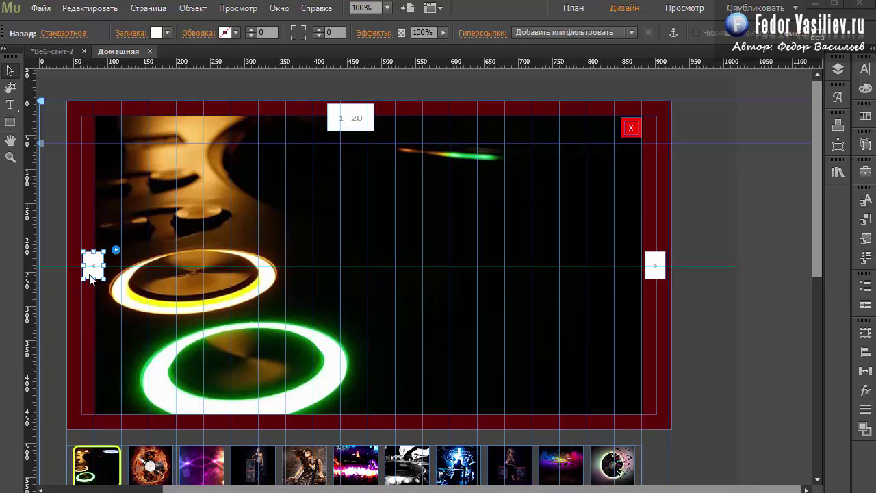
{"action": "left_click", "coordinate": [865, 333]}
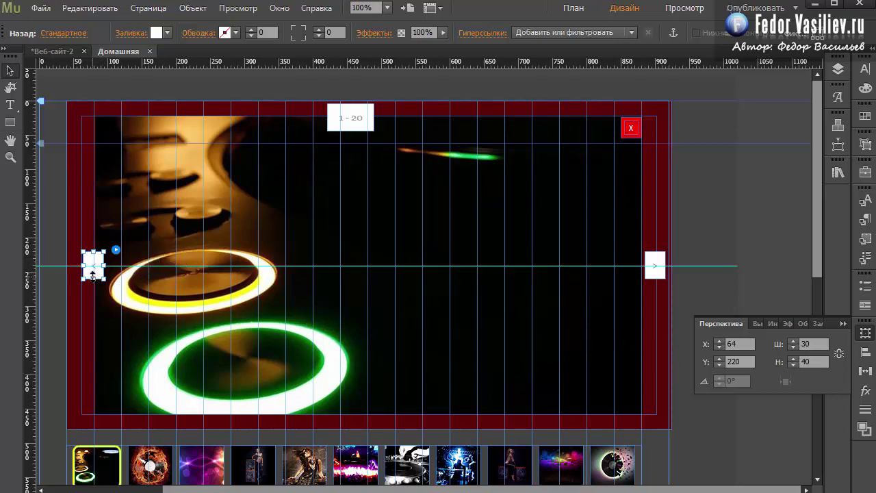
{"action": "left_click", "coordinate": [815, 342]}
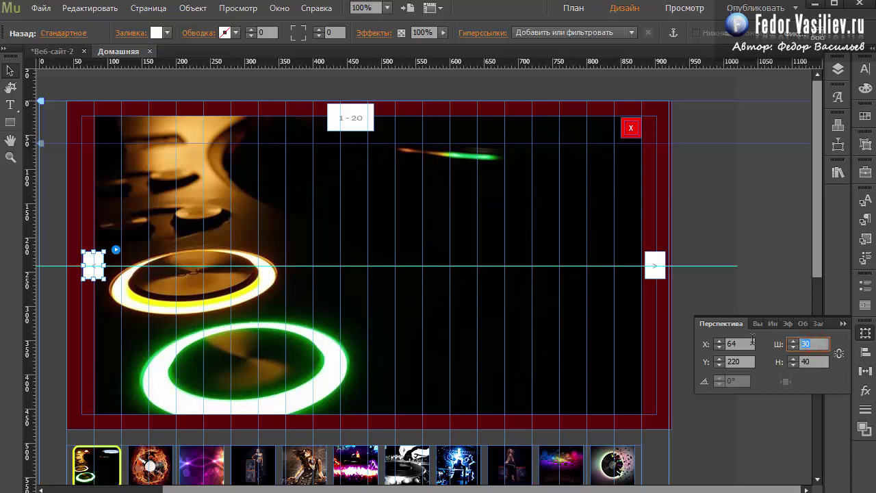
{"action": "type", "text": "50"}
{"action": "left_click", "coordinate": [811, 361]}
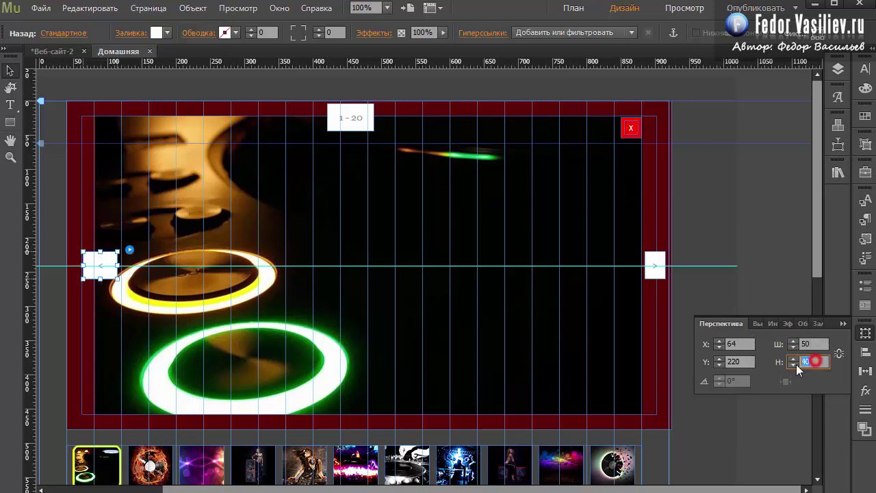
{"action": "type", "text": "50"}
{"action": "key", "text": "Tab"}
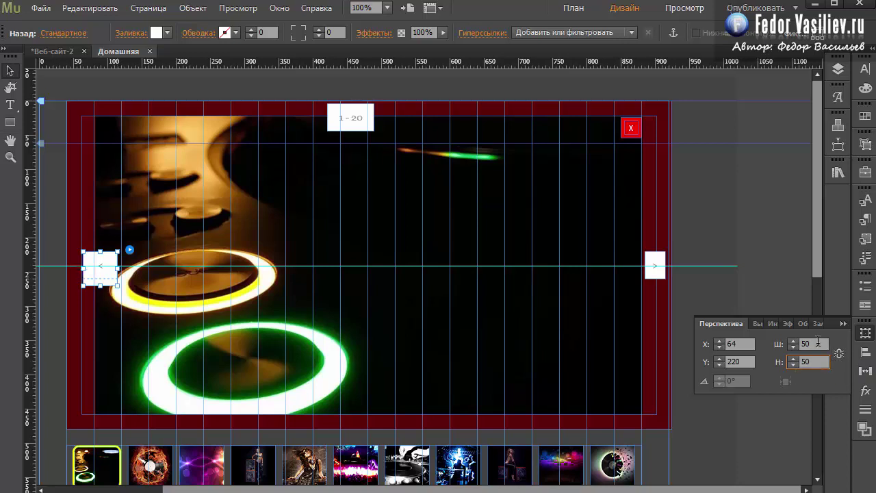
{"action": "left_click_drag", "start_coordinate": [99, 280], "coordinate": [94, 280]}
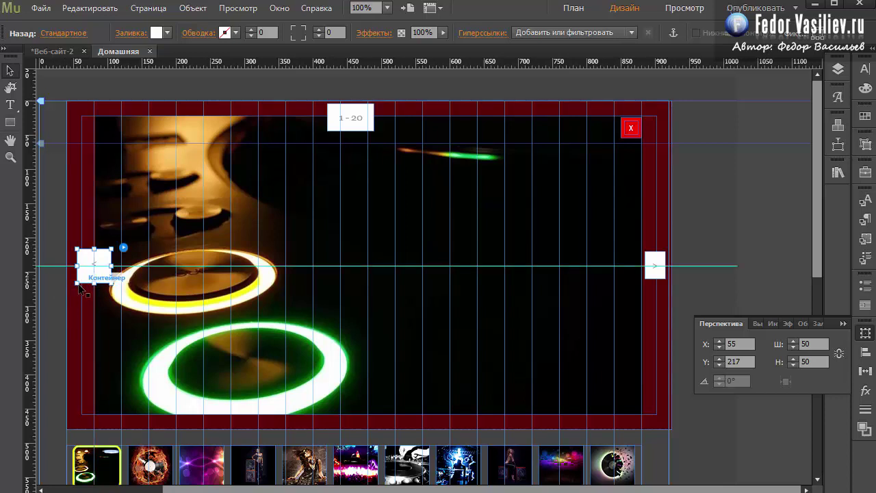
Round the navigation buttons' corners with a radius of 100.
{"action": "left_click", "coordinate": [295, 33]}
{"action": "left_click", "coordinate": [332, 33]}
{"action": "type", "text": "00"}
{"action": "key", "text": "Return"}
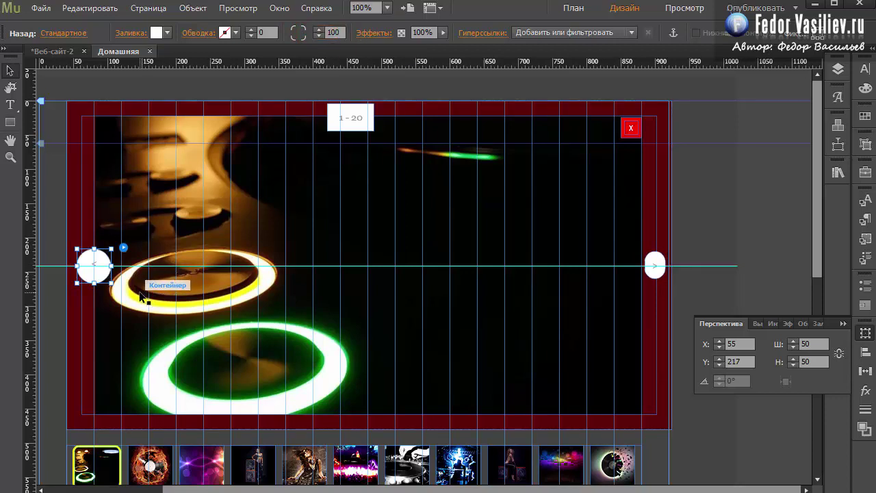
Resize the Next button to 50 by 50 and re-centre it on the guide at X 875, Y 217.
{"action": "left_click", "coordinate": [656, 274]}
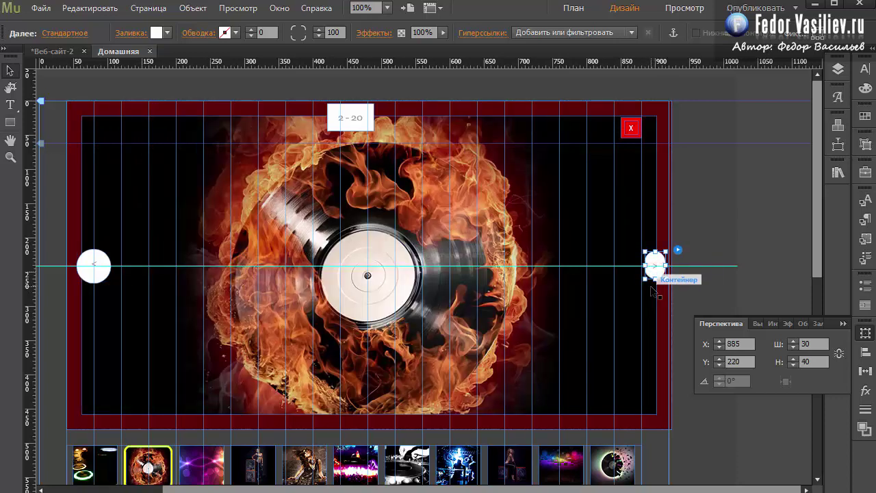
{"action": "left_click", "coordinate": [814, 344]}
{"action": "type", "text": "500"}
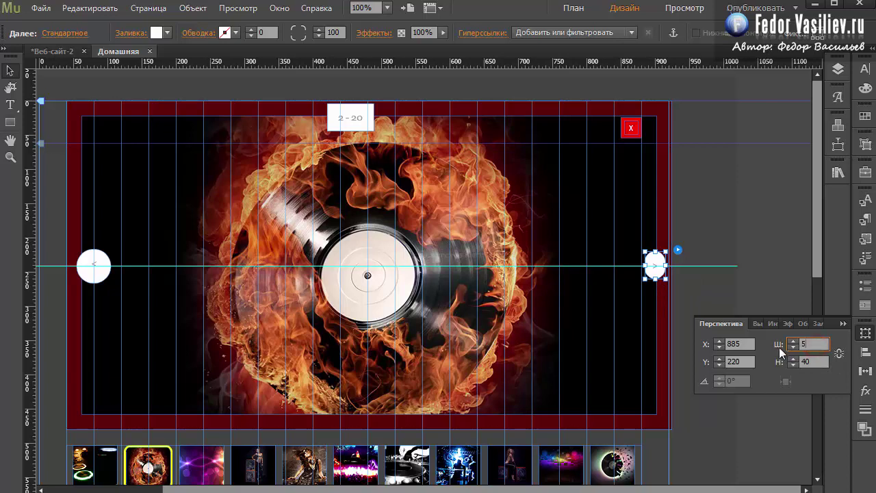
{"action": "key", "text": "BackSpace"}
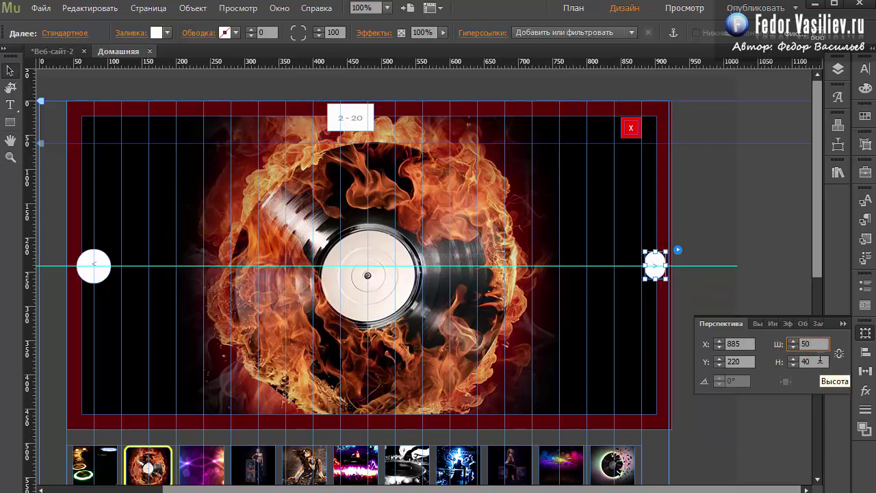
{"action": "left_click", "coordinate": [819, 363]}
{"action": "double_click", "coordinate": [819, 363]}
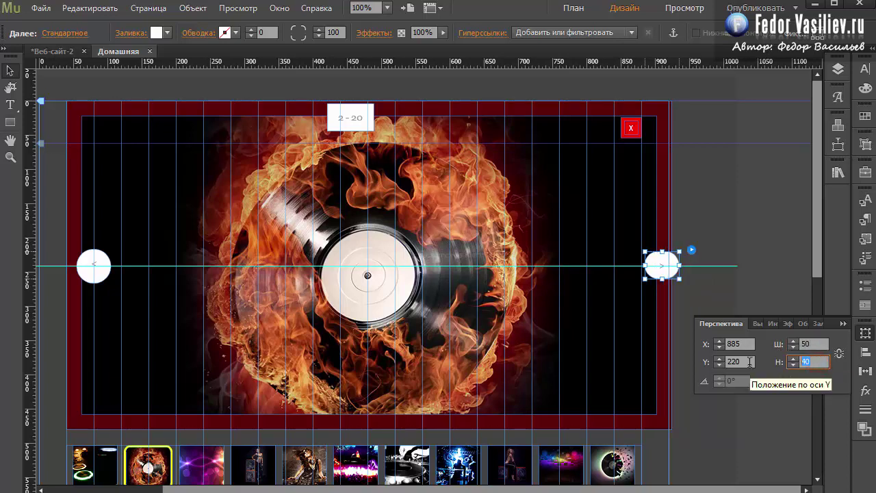
{"action": "type", "text": "50"}
{"action": "left_click", "coordinate": [809, 344]}
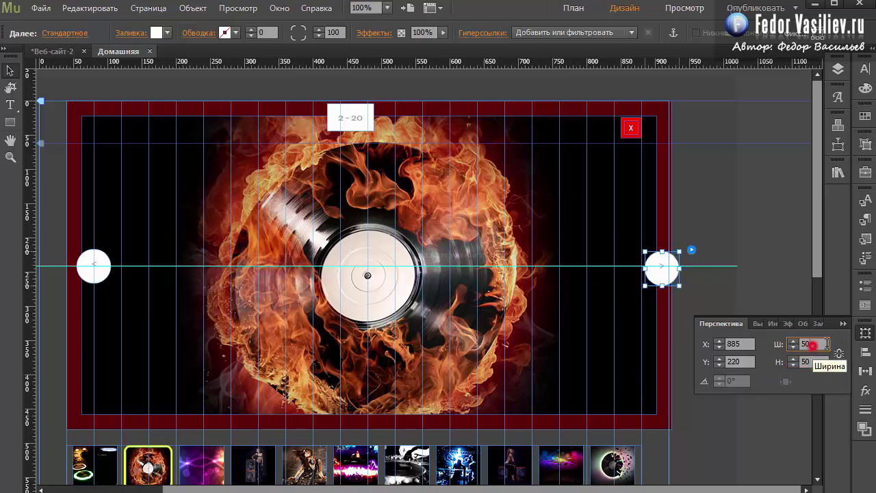
{"action": "left_click", "coordinate": [659, 280]}
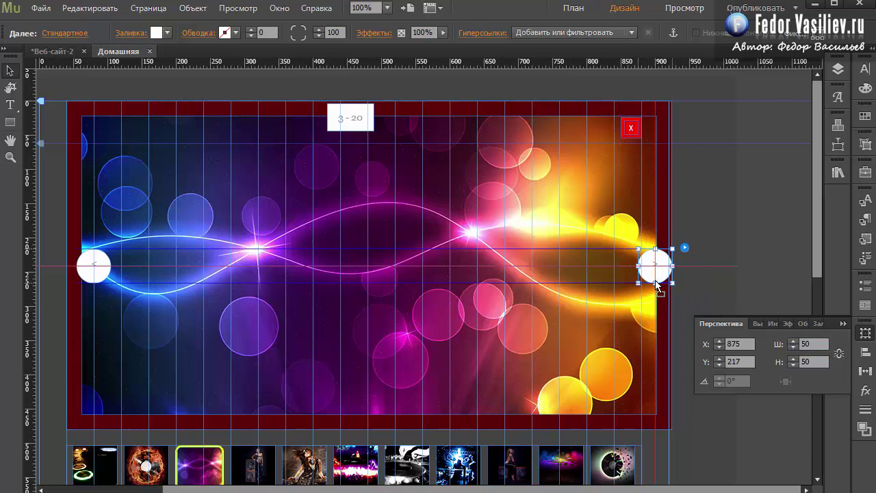
Select the arrow character inside the Back button and set its font to BigBossIcon.
{"action": "left_click", "coordinate": [94, 265]}
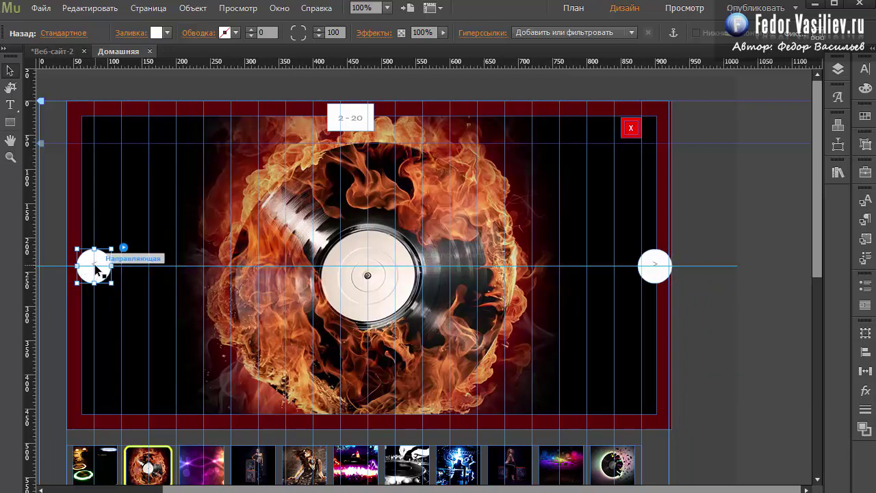
{"action": "left_click", "coordinate": [94, 271]}
{"action": "left_click", "coordinate": [96, 264]}
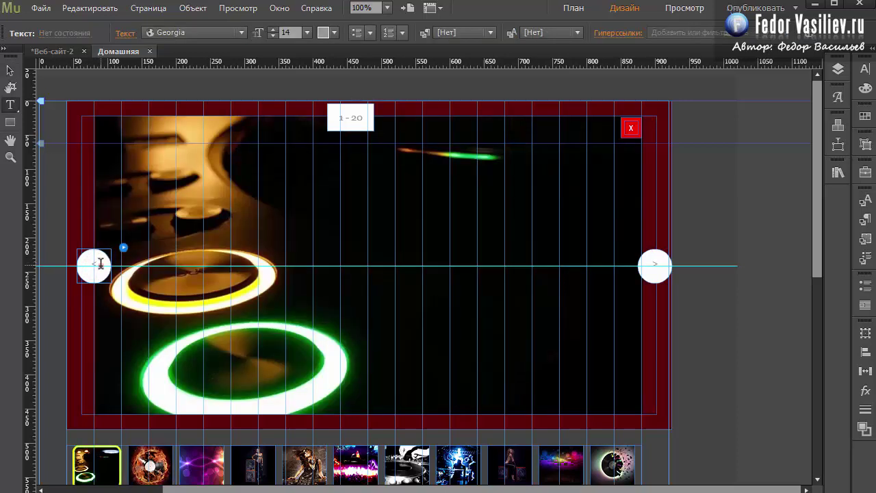
{"action": "left_click_drag", "start_coordinate": [101, 264], "coordinate": [85, 274]}
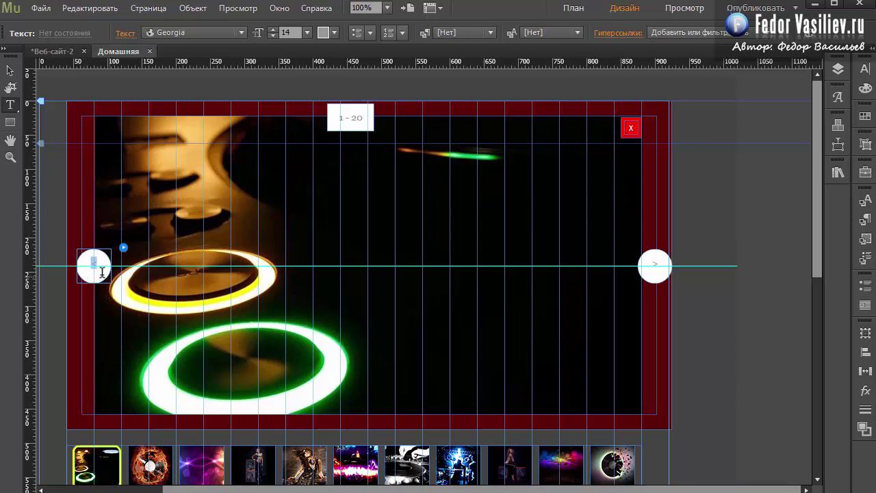
{"action": "left_click", "coordinate": [242, 33]}
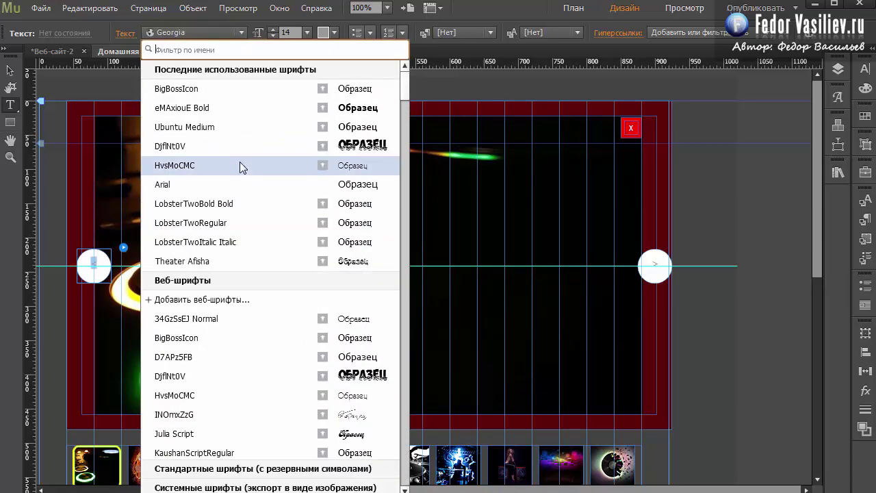
{"action": "left_click", "coordinate": [172, 89]}
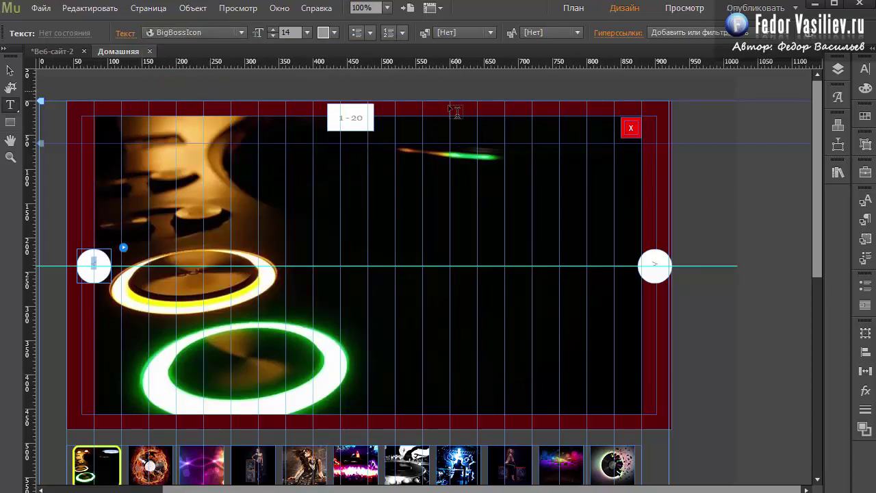
Replace the Back button's arrow with the circled left-arrow glyph U+F190.
{"action": "left_click", "coordinate": [837, 97]}
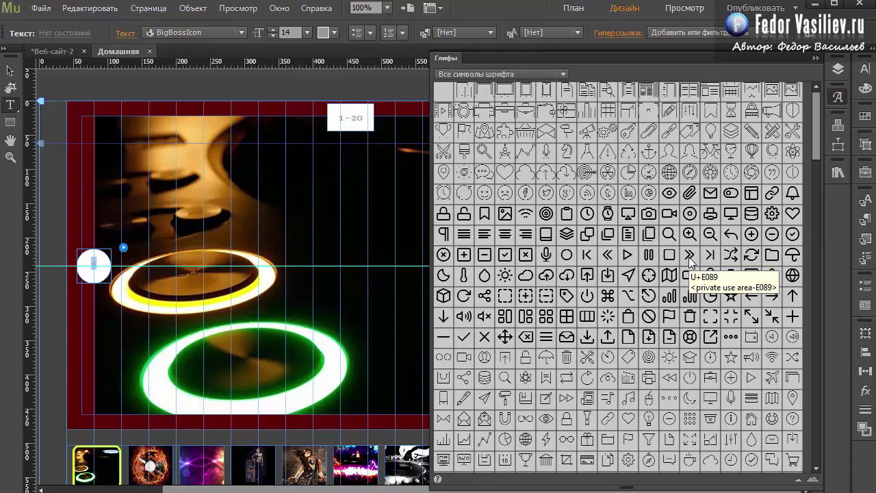
{"action": "scroll", "coordinate": [606, 451], "scroll_direction": "down", "scroll_amount": 10}
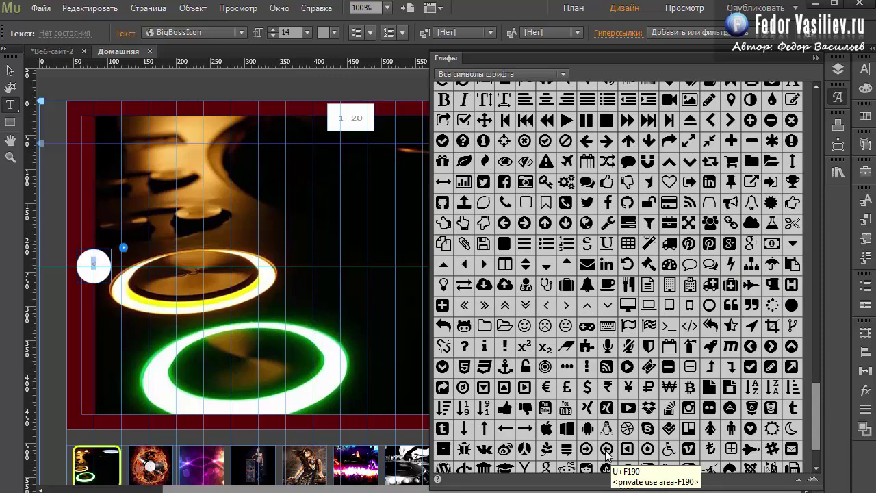
{"action": "double_click", "coordinate": [605, 450]}
{"action": "left_click", "coordinate": [815, 58]}
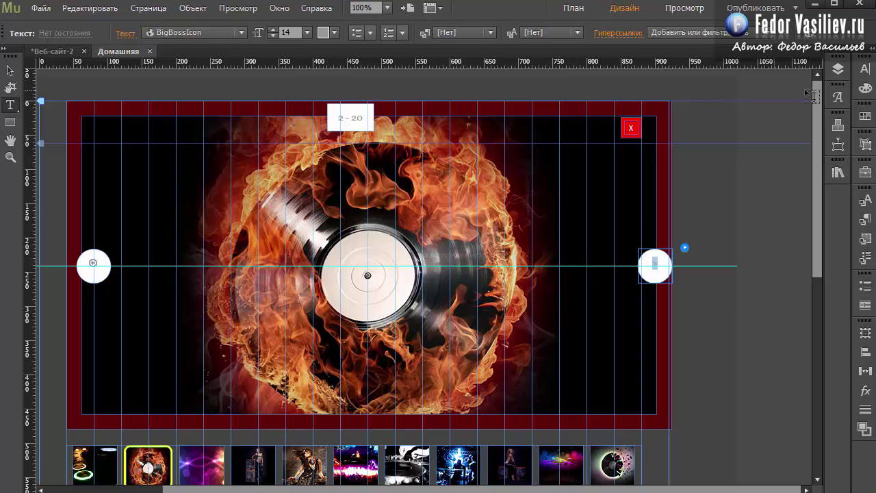
Replace the Next button's arrow with the circled right-arrow glyph U+F18E.
{"action": "left_click", "coordinate": [837, 97]}
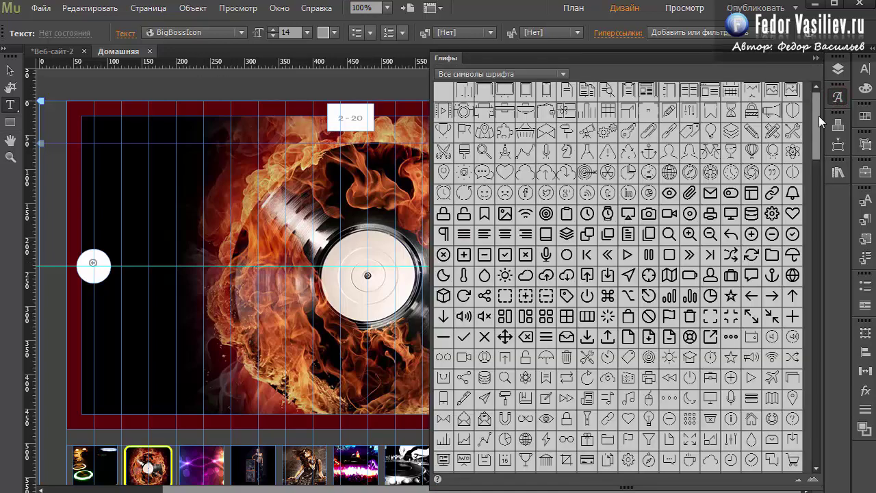
{"action": "left_click_drag", "start_coordinate": [817, 136], "coordinate": [817, 437]}
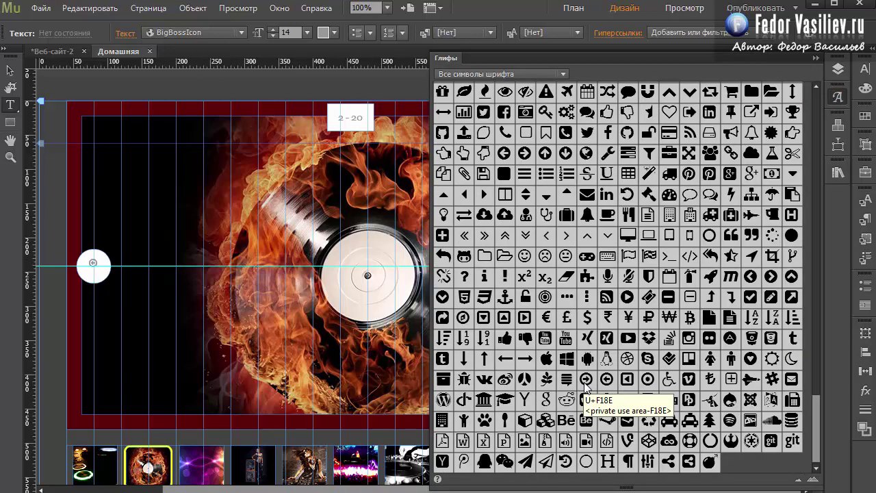
{"action": "left_click", "coordinate": [585, 379]}
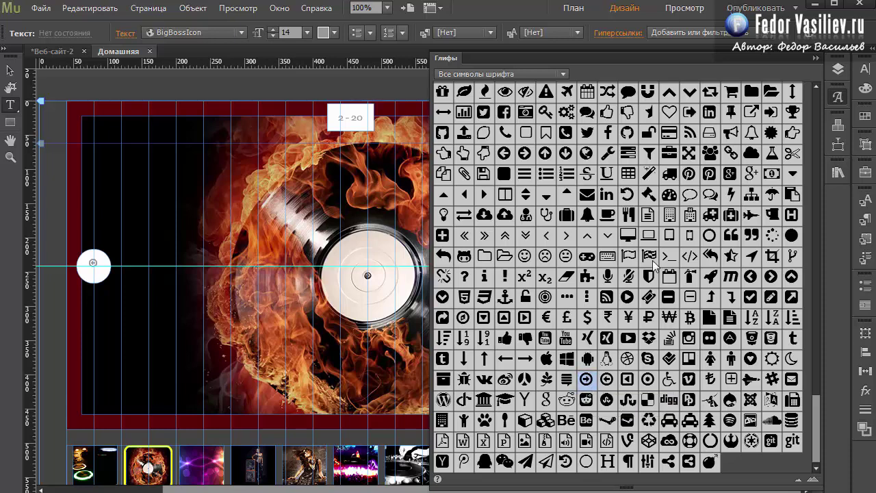
{"action": "left_click", "coordinate": [816, 58]}
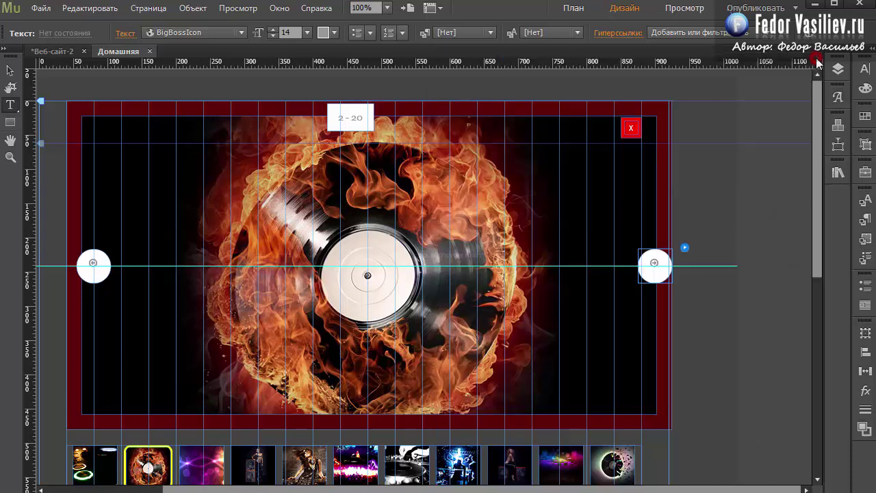
Select the Next button's arrow icon and set its colour to black (000000) and its font size to 24.
{"action": "double_click", "coordinate": [655, 262]}
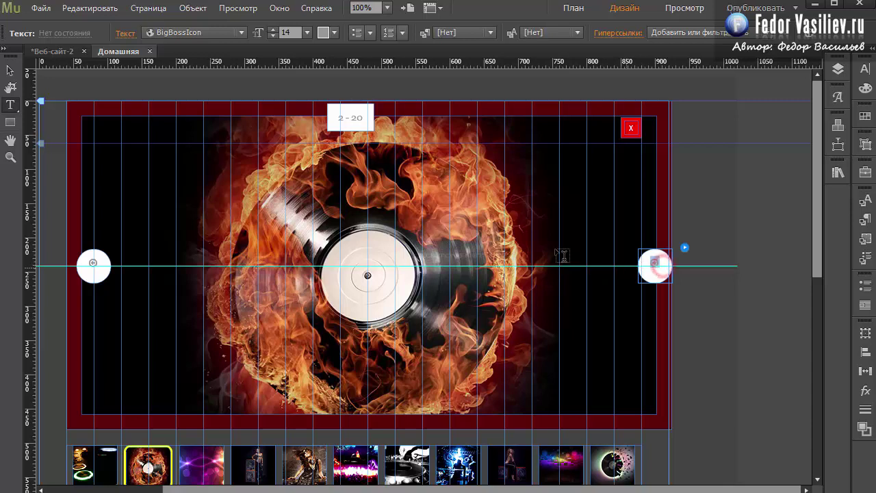
{"action": "left_click", "coordinate": [322, 31]}
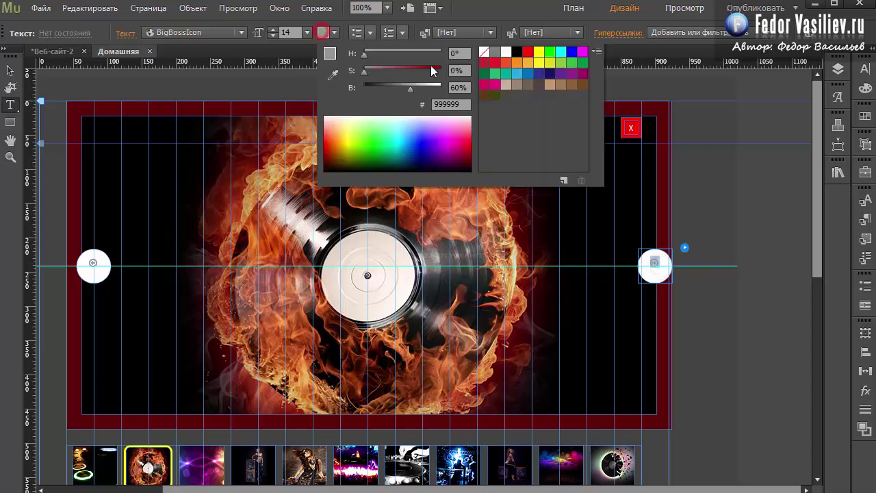
{"action": "left_click", "coordinate": [516, 53]}
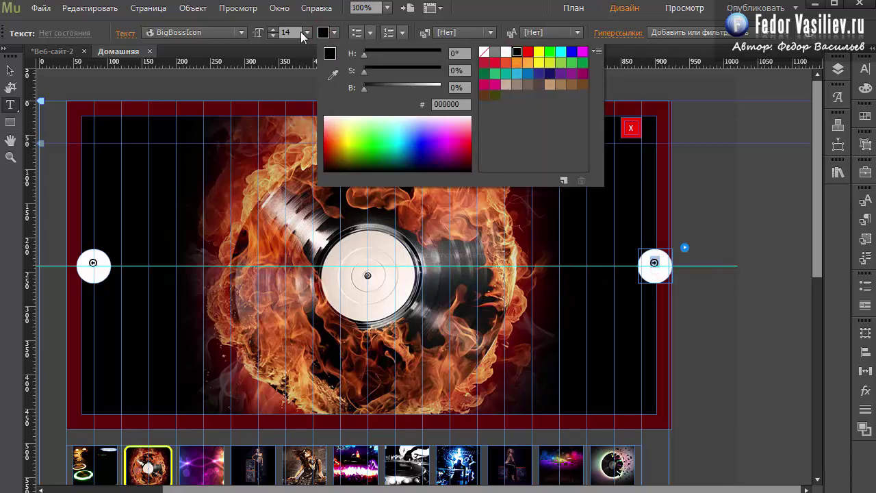
{"action": "left_click", "coordinate": [304, 32]}
{"action": "left_click", "coordinate": [327, 154]}
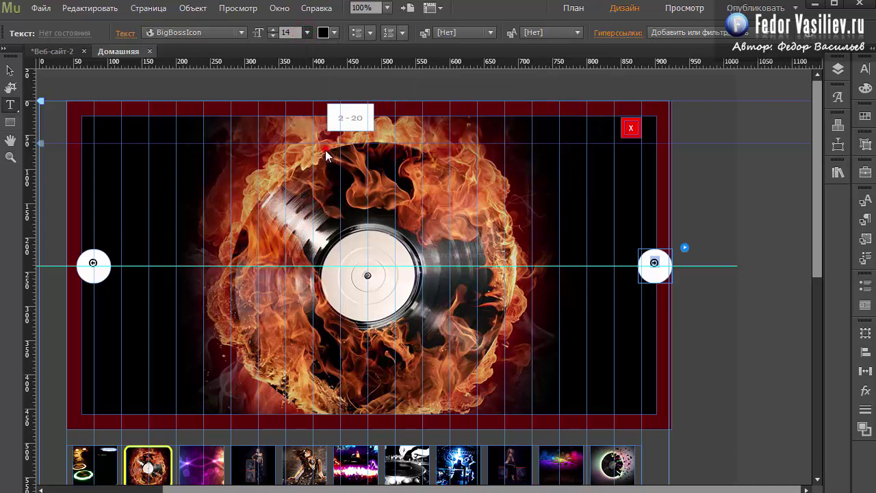
{"action": "left_click", "coordinate": [307, 32]}
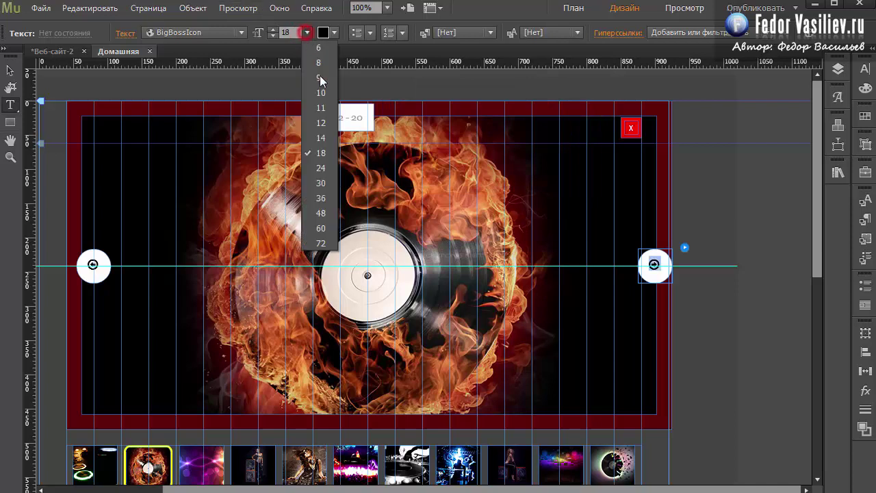
{"action": "left_click", "coordinate": [321, 169]}
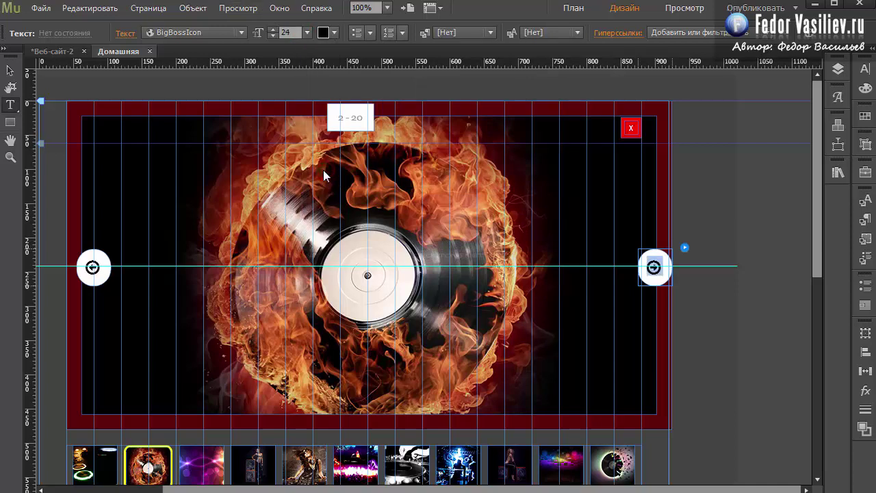
Set the font size of the Next button's arrow icon to 20.
{"action": "double_click", "coordinate": [293, 31]}
{"action": "type", "text": "20"}
{"action": "key", "text": "Return"}
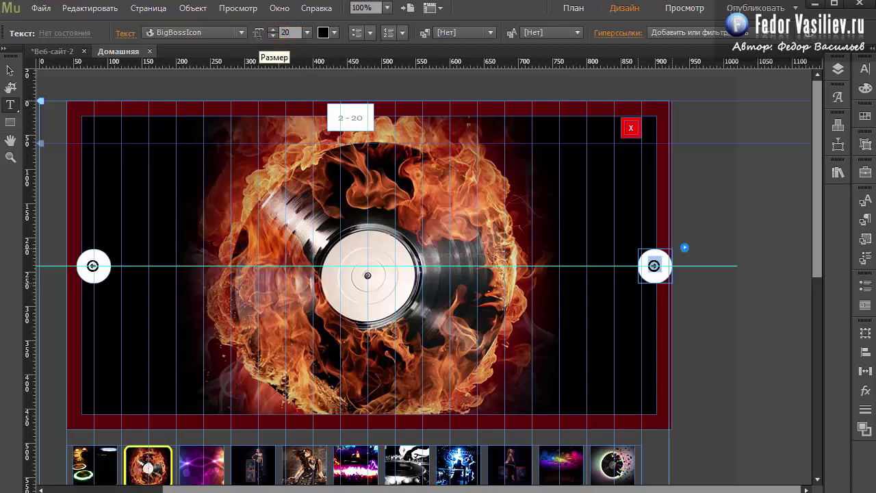
Increase the left margin of the Next button's arrow text slightly to centre the icon in its circle.
{"action": "left_click", "coordinate": [658, 265]}
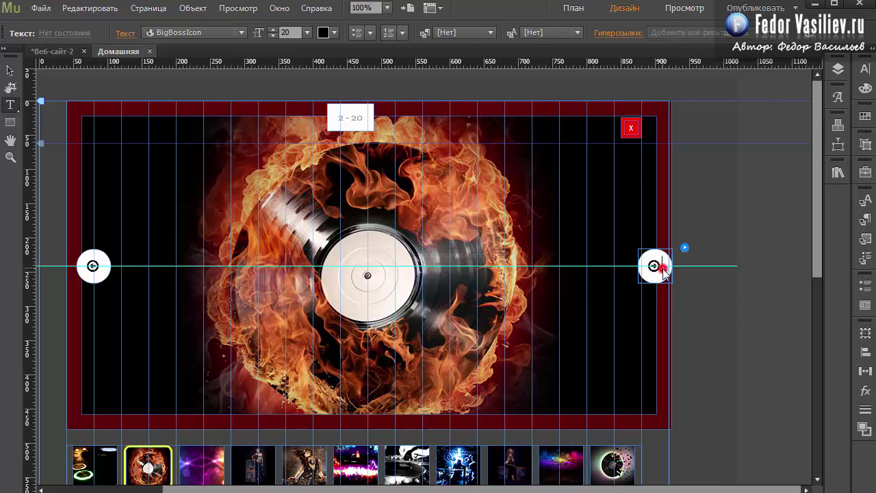
{"action": "left_click_drag", "start_coordinate": [664, 265], "coordinate": [650, 264]}
{"action": "left_click", "coordinate": [646, 267]}
{"action": "left_click", "coordinate": [866, 70]}
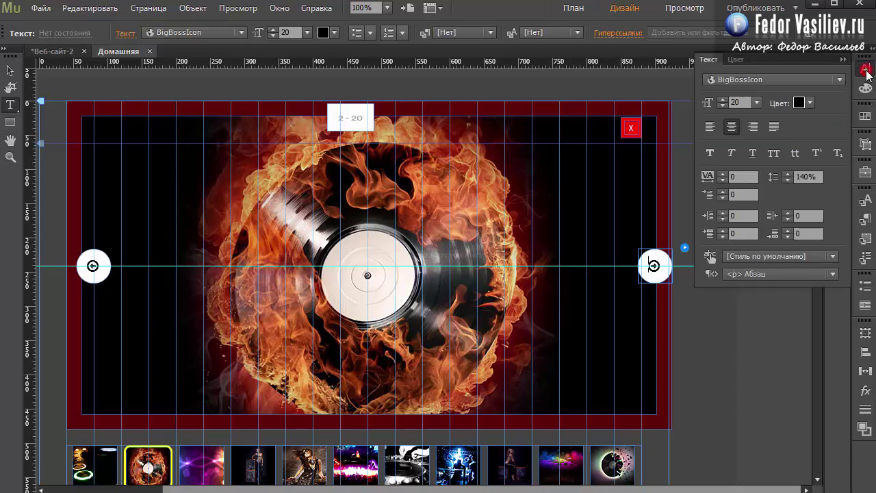
{"action": "left_click", "coordinate": [721, 212]}
{"action": "left_click", "coordinate": [722, 212]}
Set the left margin of the Back button's arrow text to 2.
{"action": "left_click", "coordinate": [99, 266]}
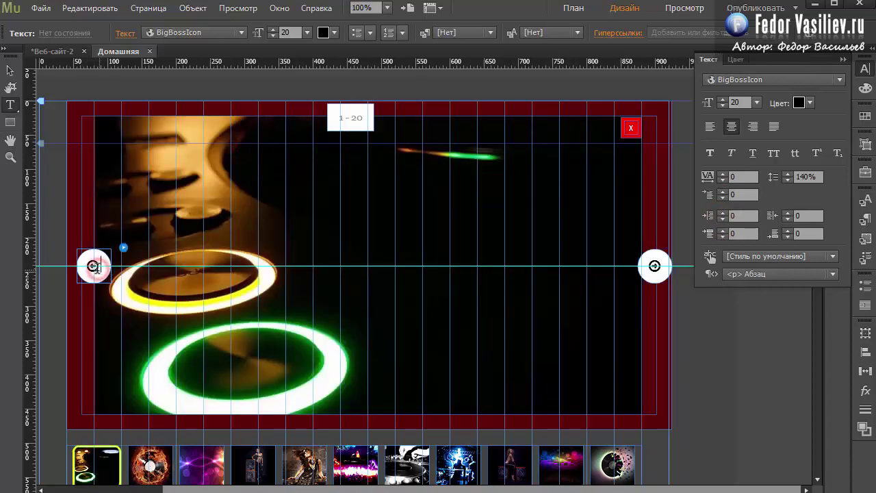
{"action": "left_click", "coordinate": [721, 215]}
{"action": "left_click", "coordinate": [721, 215]}
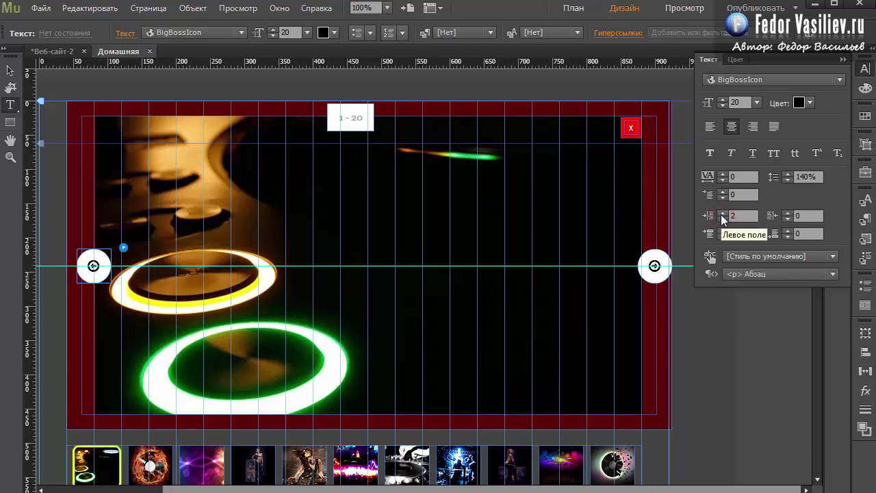
{"action": "left_click", "coordinate": [721, 214]}
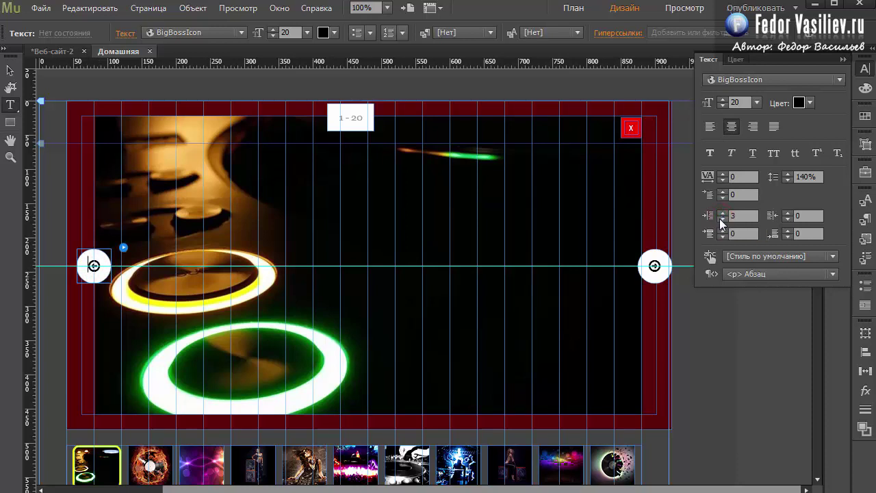
{"action": "left_click", "coordinate": [722, 219]}
Preview the site in the browser and page through the lightbox images with the Next and Back buttons.
{"action": "left_click", "coordinate": [41, 8]}
{"action": "left_click", "coordinate": [191, 227]}
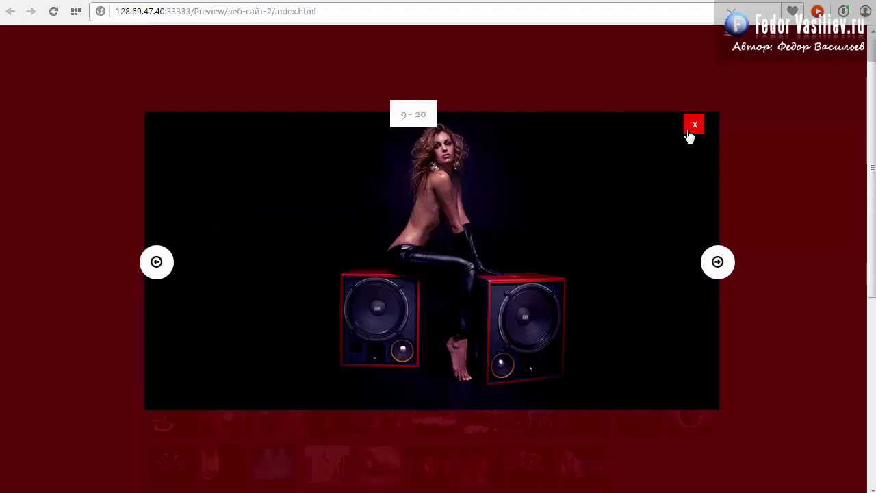
{"action": "left_click", "coordinate": [717, 262]}
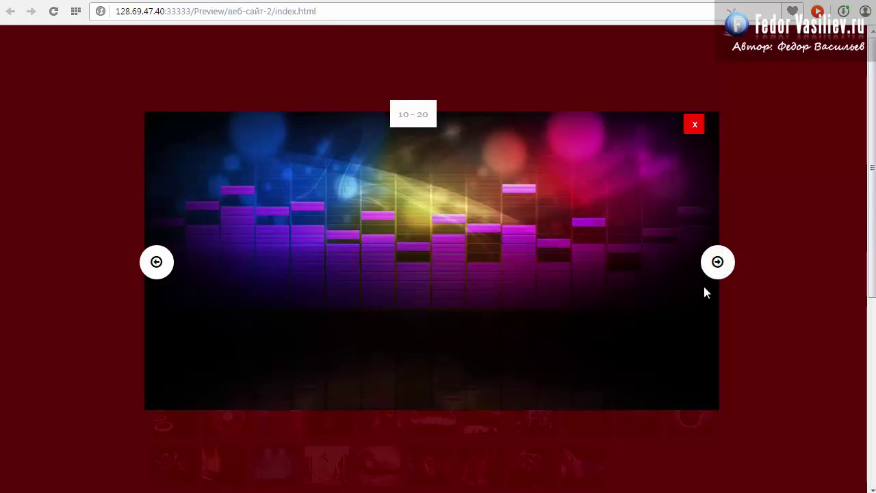
{"action": "left_click", "coordinate": [717, 263]}
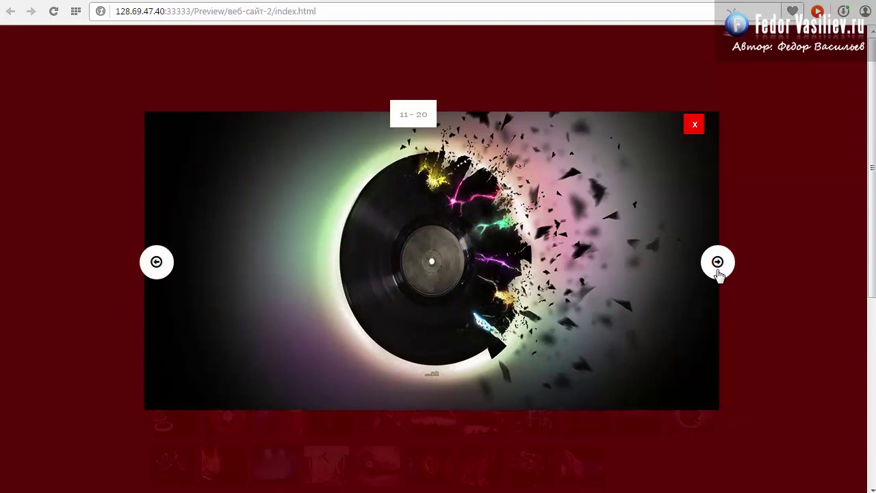
{"action": "left_click", "coordinate": [717, 267]}
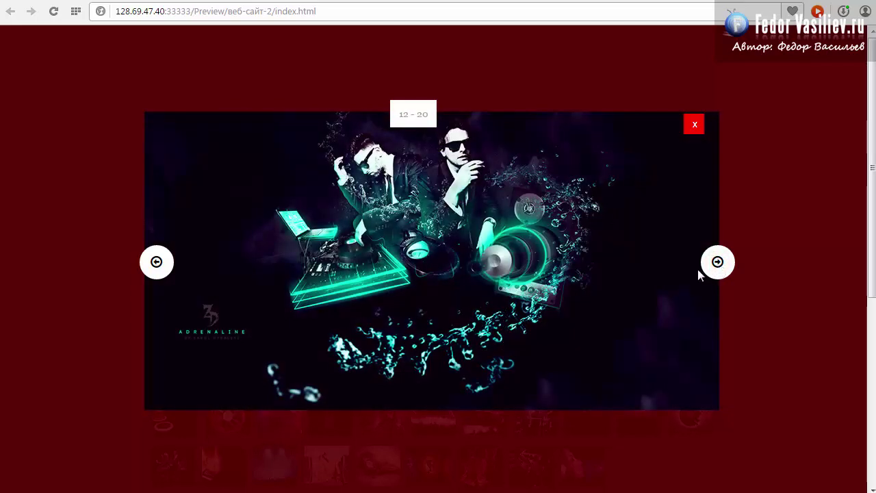
{"action": "left_click", "coordinate": [157, 264]}
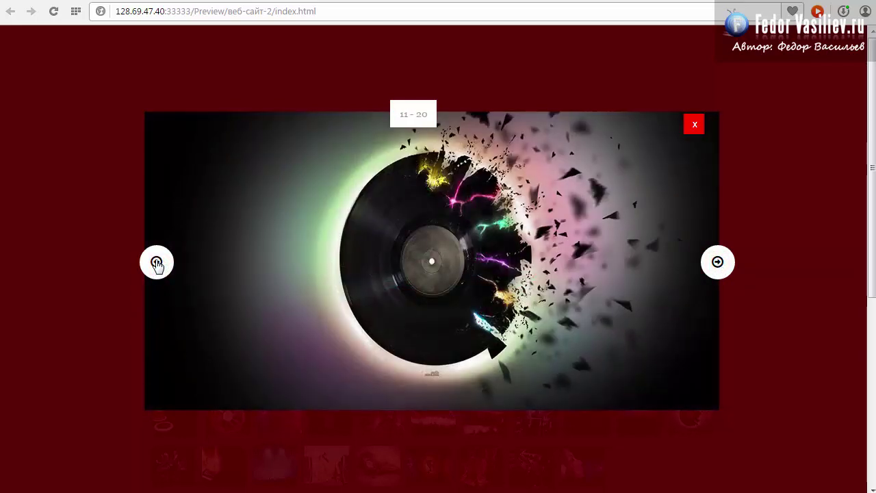
{"action": "left_click", "coordinate": [720, 272]}
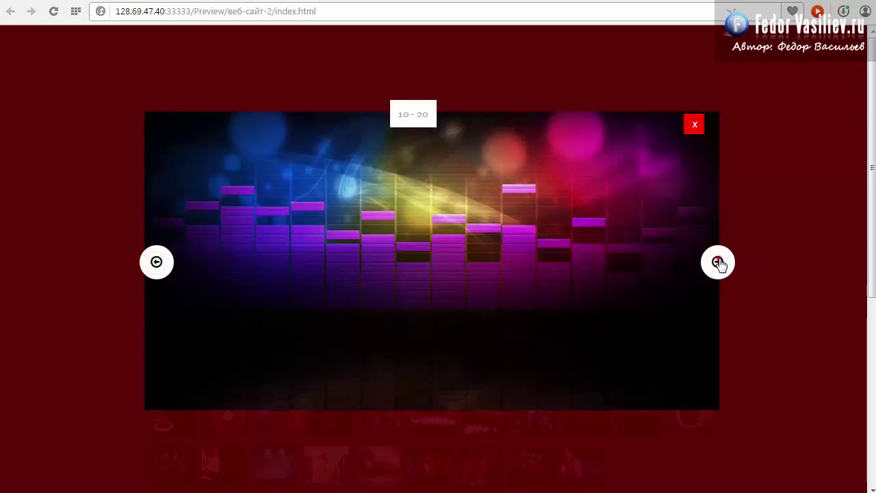
{"action": "left_click", "coordinate": [720, 268]}
{"action": "left_click", "coordinate": [714, 275]}
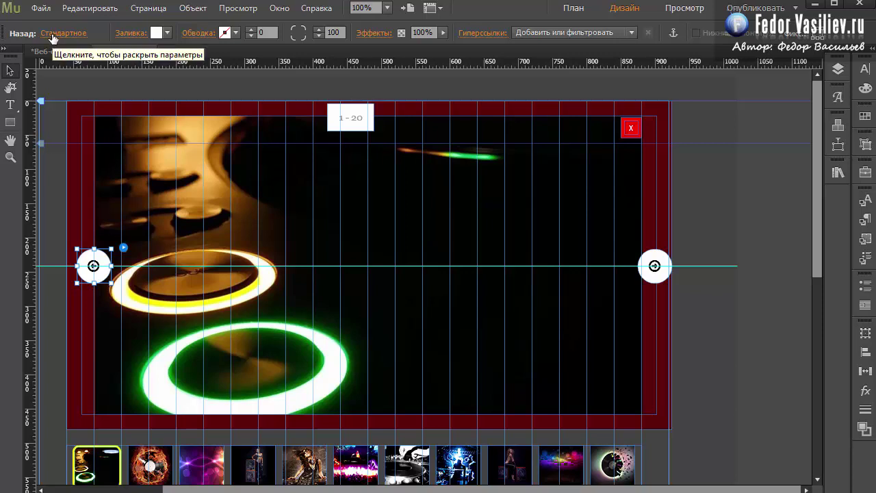
Set the Back button's opacity to 30% in its normal state and 100% in its rollover state.
{"action": "left_click", "coordinate": [441, 32]}
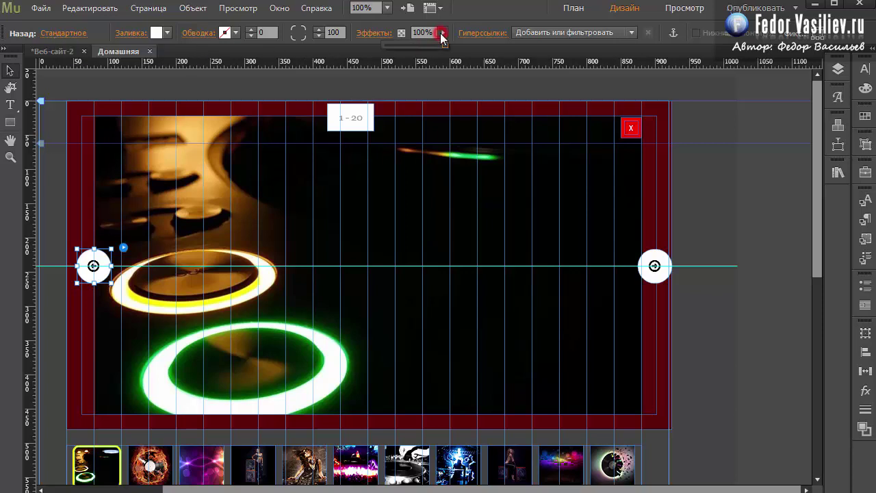
{"action": "left_click_drag", "start_coordinate": [429, 45], "coordinate": [404, 49]}
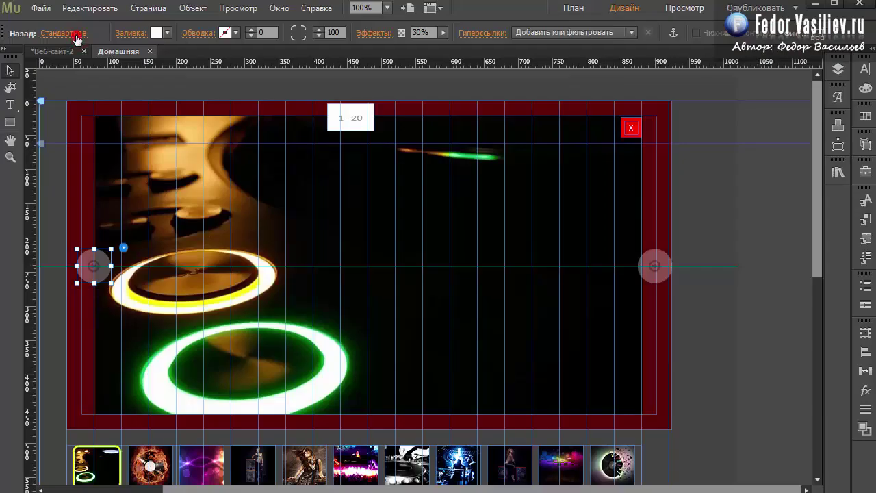
{"action": "left_click", "coordinate": [75, 34]}
{"action": "left_click", "coordinate": [93, 87]}
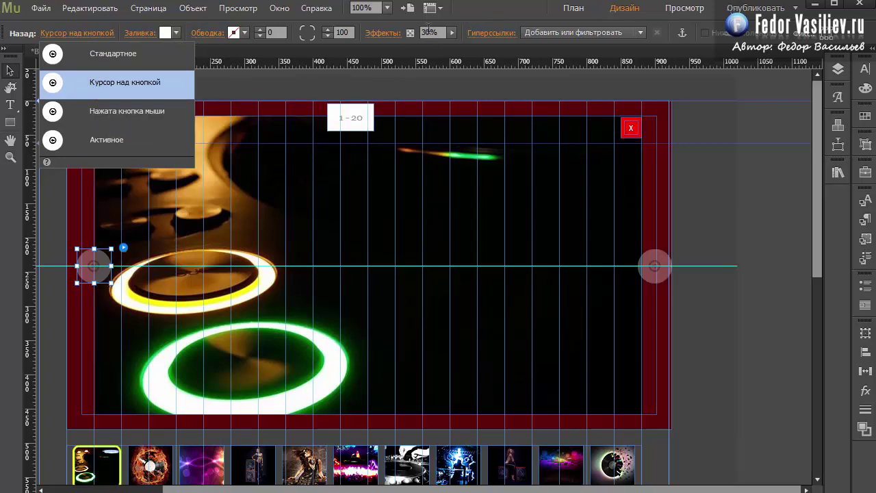
{"action": "left_click", "coordinate": [450, 33]}
{"action": "left_click", "coordinate": [449, 34]}
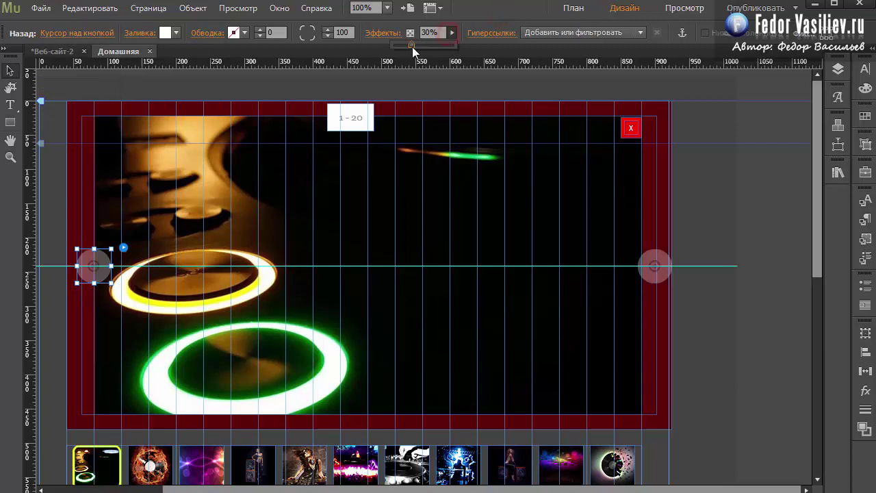
{"action": "left_click_drag", "start_coordinate": [412, 45], "coordinate": [458, 45]}
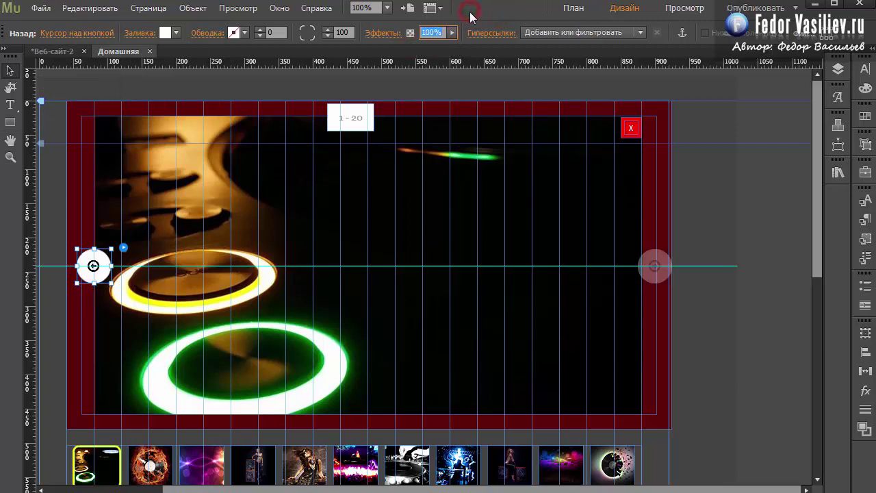
Check the opacity of the Next and Back buttons in their normal and rollover states.
{"action": "left_click", "coordinate": [655, 266]}
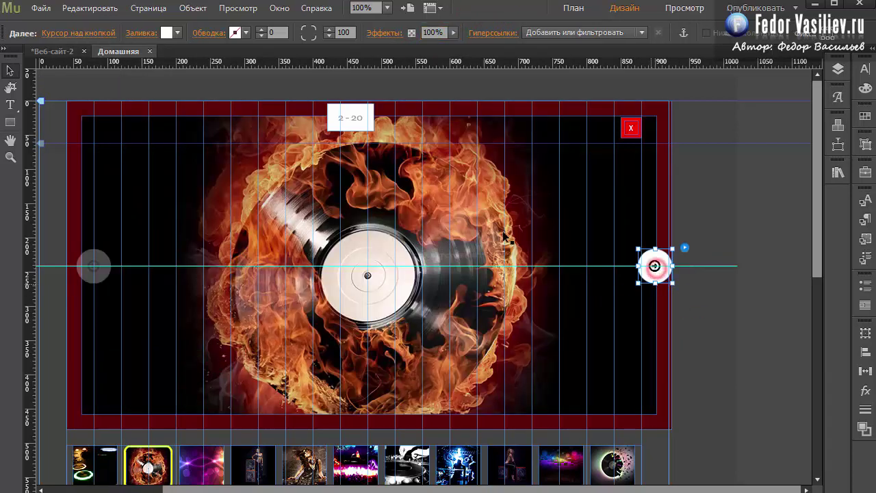
{"action": "left_click", "coordinate": [41, 9]}
{"action": "left_click", "coordinate": [484, 23]}
{"action": "left_click", "coordinate": [100, 32]}
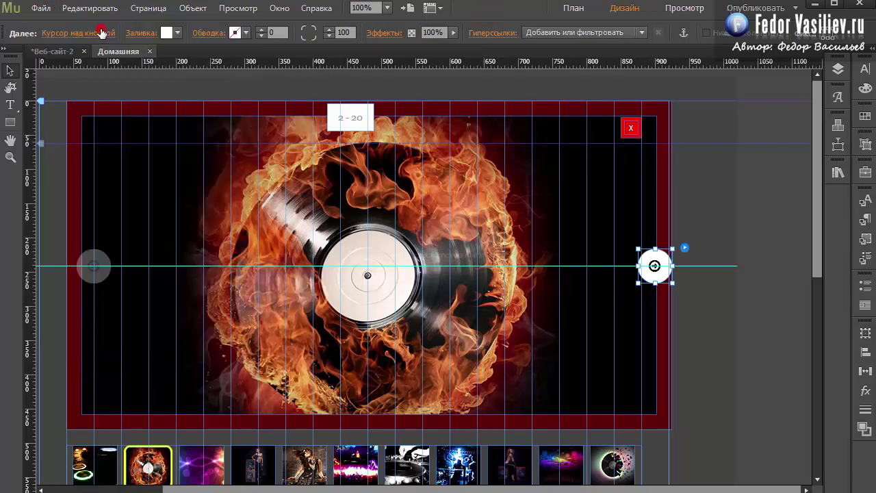
{"action": "left_click", "coordinate": [111, 59]}
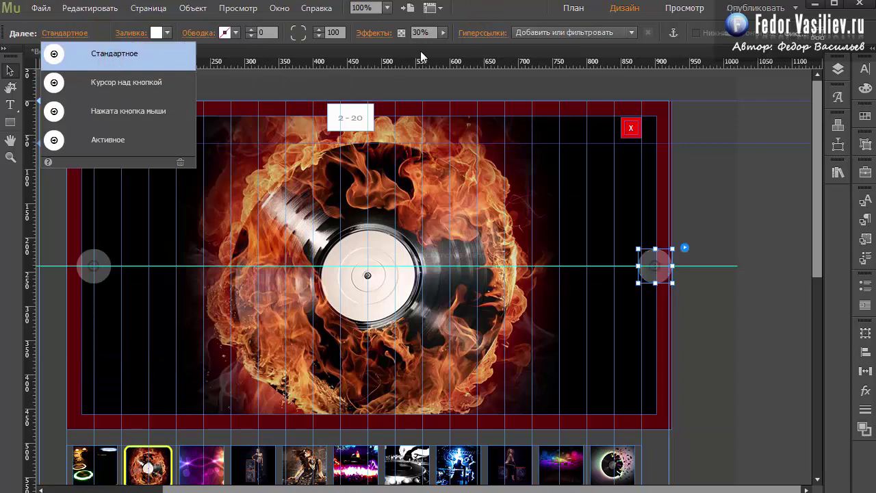
{"action": "left_click", "coordinate": [96, 264]}
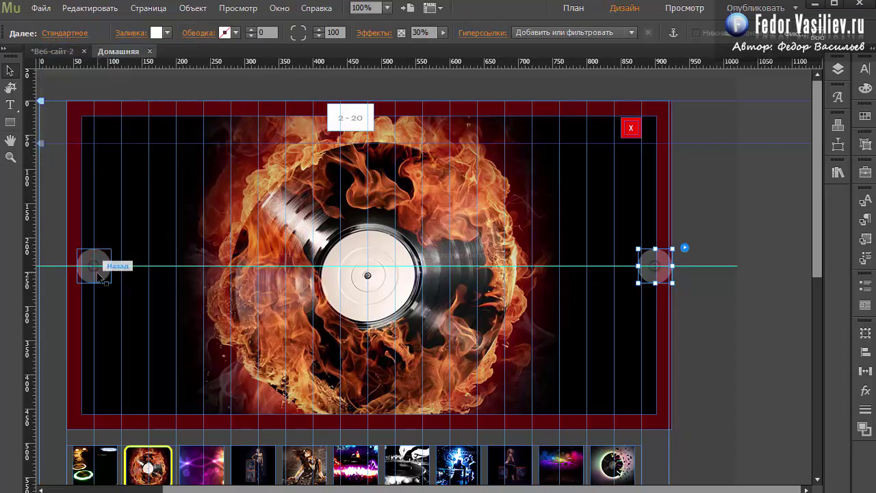
{"action": "left_click", "coordinate": [76, 33]}
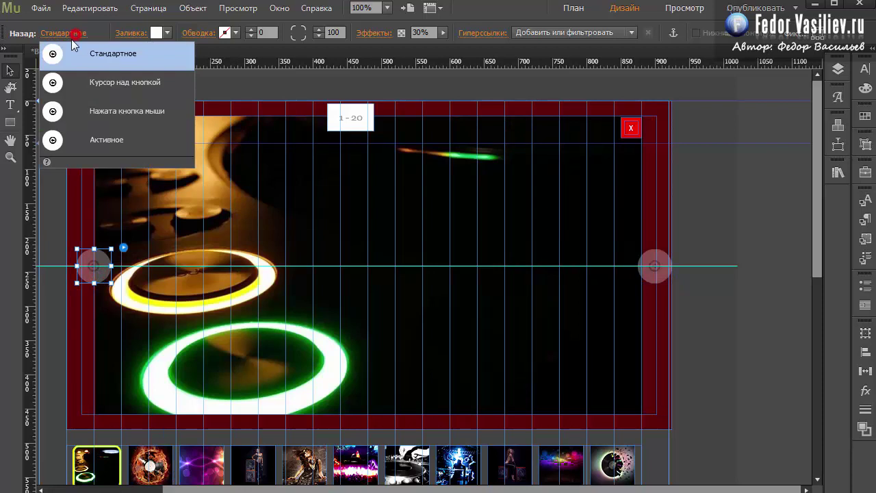
{"action": "left_click", "coordinate": [95, 87]}
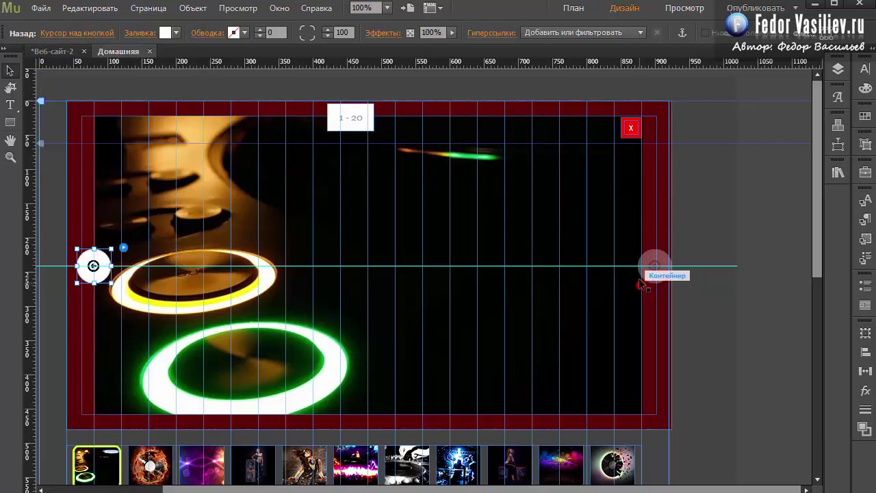
{"action": "left_click", "coordinate": [642, 281]}
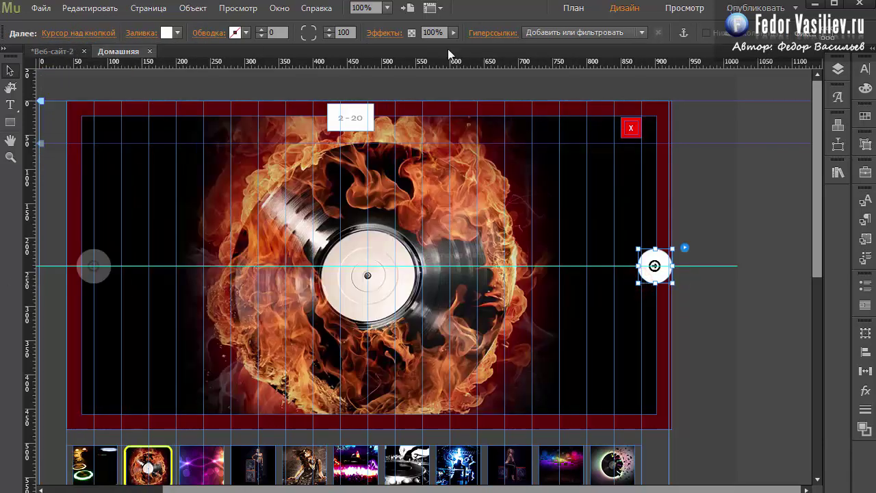
Preview the site in the browser, open the eighth thumbnail and test the semi-transparent navigation buttons and the counter.
{"action": "left_click", "coordinate": [38, 8]}
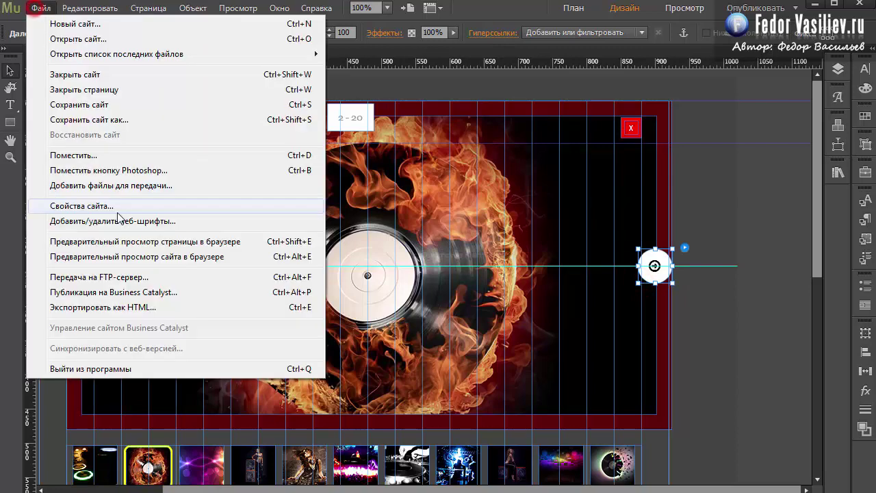
{"action": "left_click", "coordinate": [128, 256]}
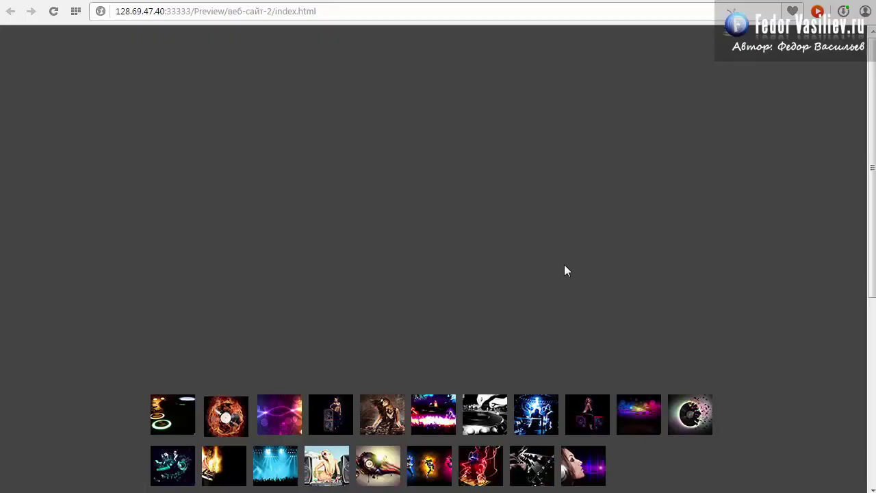
{"action": "left_click", "coordinate": [537, 430]}
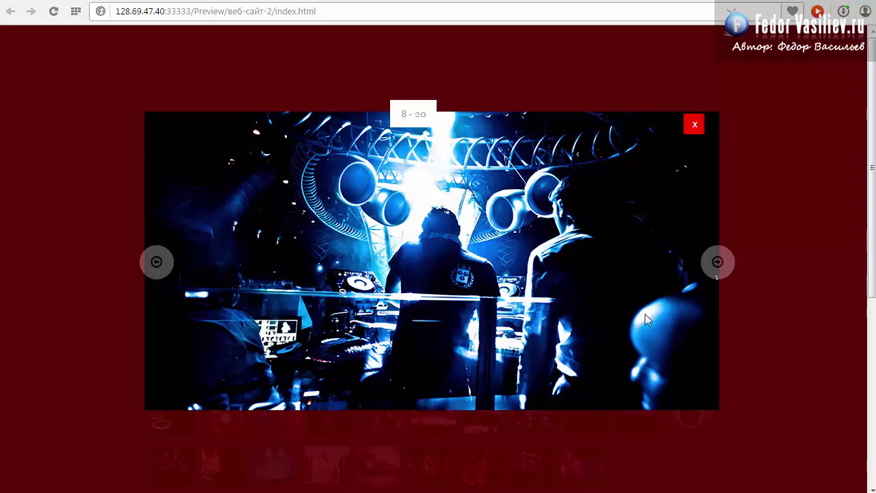
{"action": "left_click", "coordinate": [719, 270]}
{"action": "left_click", "coordinate": [722, 272]}
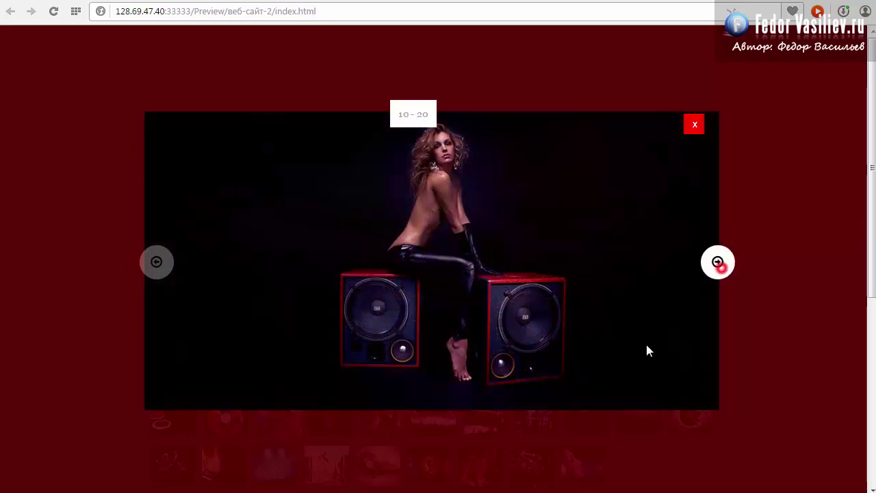
{"action": "left_click", "coordinate": [719, 265]}
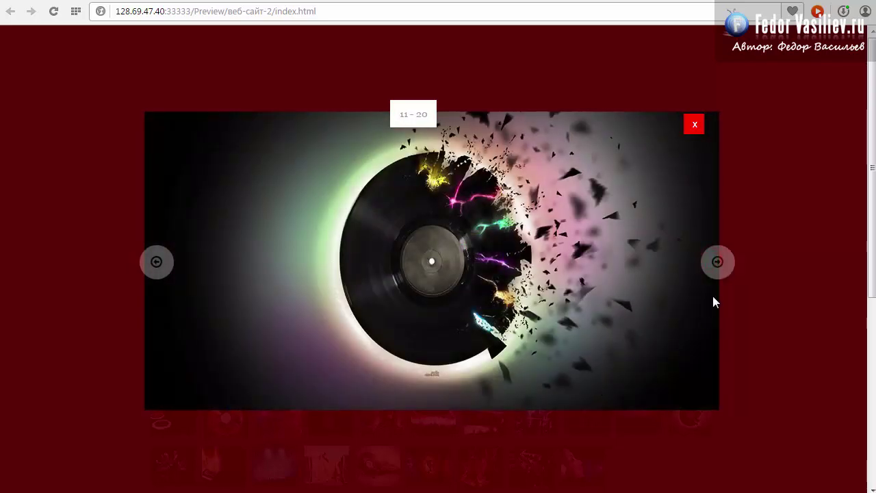
{"action": "left_click", "coordinate": [156, 263]}
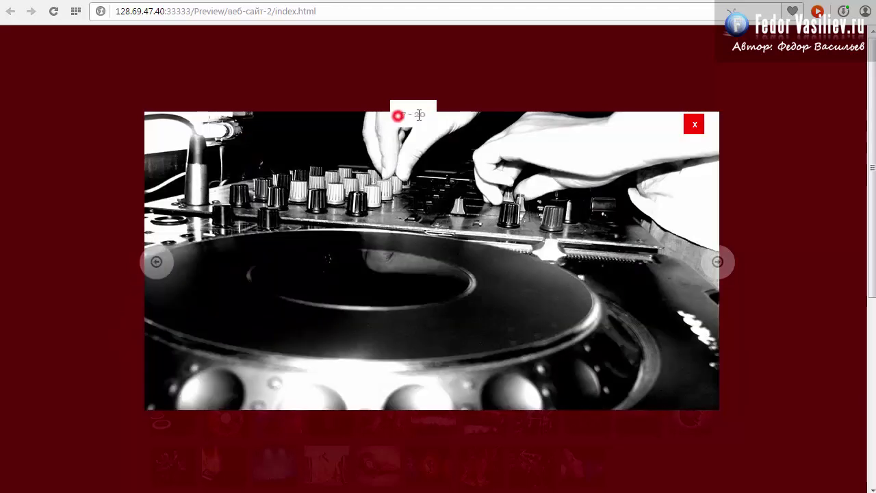
{"action": "left_click_drag", "start_coordinate": [394, 110], "coordinate": [437, 121]}
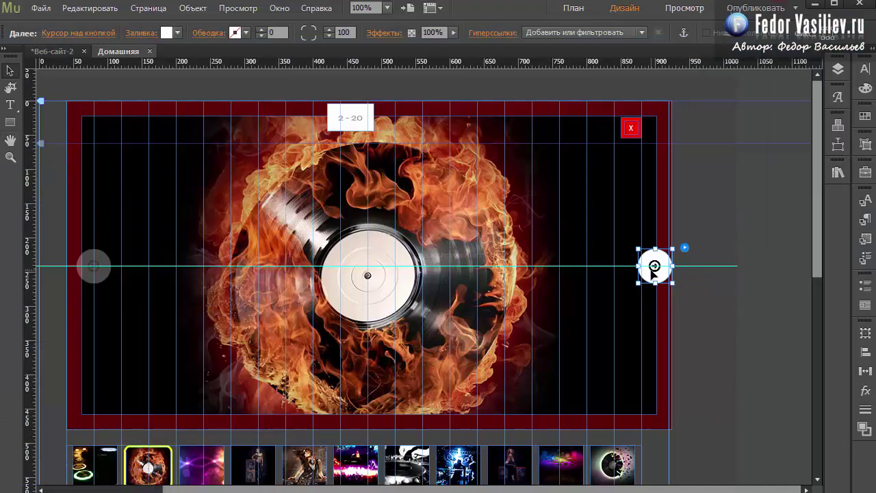
Remove the fill from the lightbox counter in its rollover state.
{"action": "left_click", "coordinate": [654, 268]}
{"action": "left_click", "coordinate": [340, 121]}
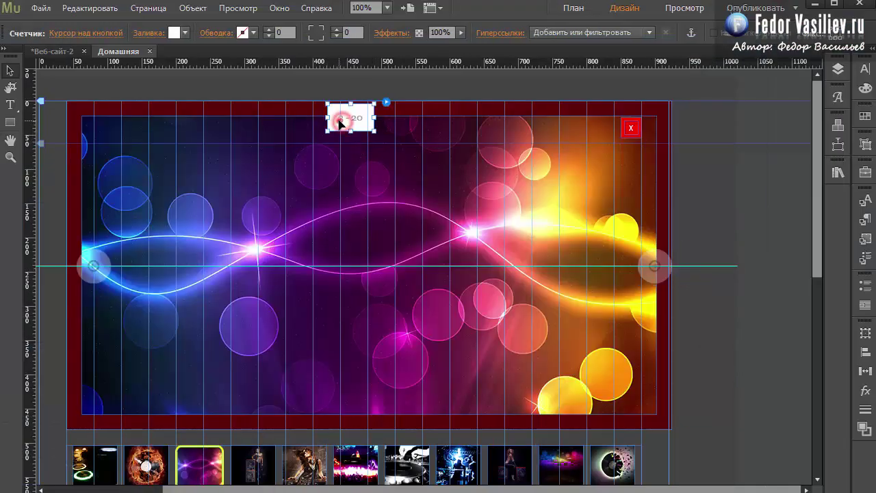
{"action": "double_click", "coordinate": [340, 122]}
{"action": "left_click_drag", "start_coordinate": [369, 117], "coordinate": [336, 117]}
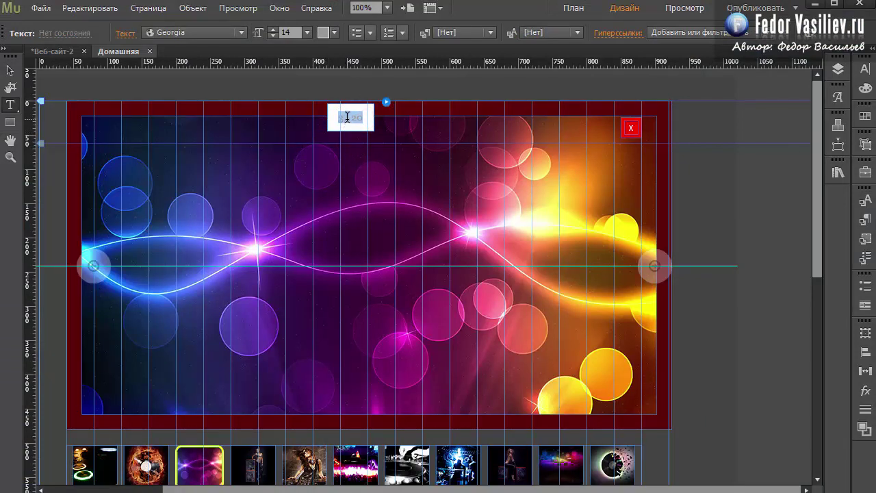
{"action": "left_click", "coordinate": [9, 70]}
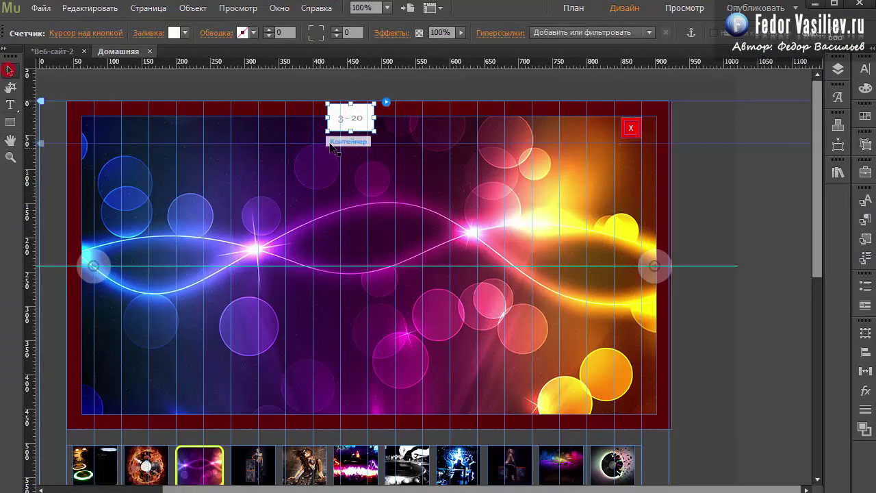
{"action": "left_click", "coordinate": [170, 32]}
{"action": "left_click", "coordinate": [330, 50]}
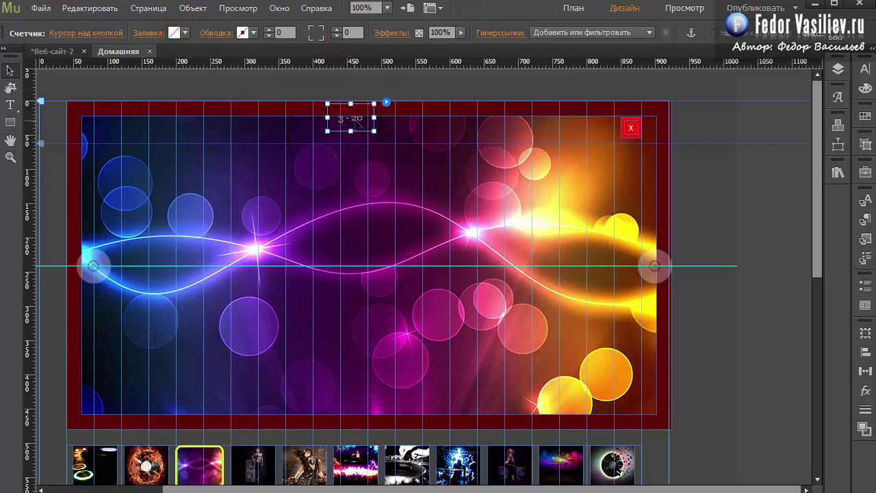
Turn off the slideshow's counter and move the Close button onto the upper-right corner of the lightbox container.
{"action": "left_click", "coordinate": [652, 124]}
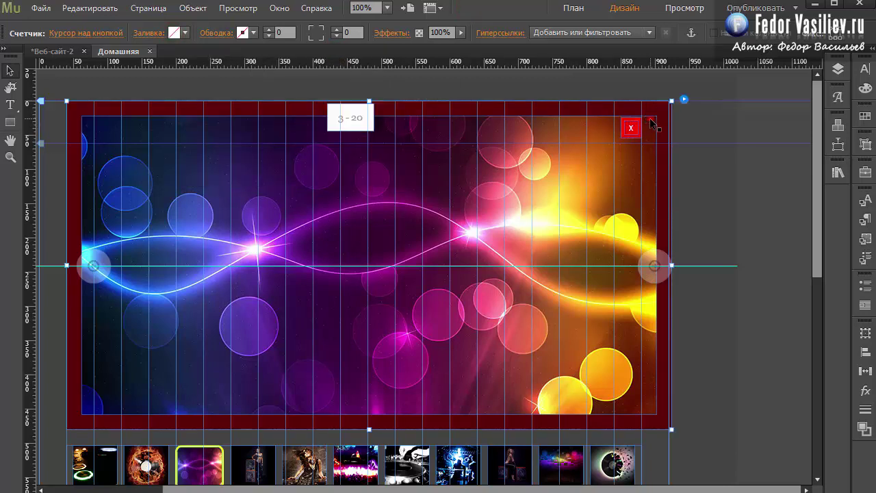
{"action": "left_click", "coordinate": [683, 99]}
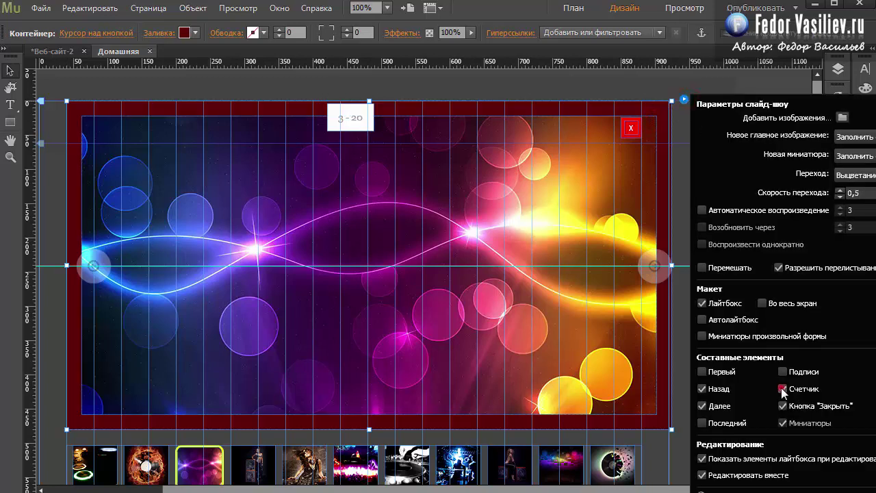
{"action": "left_click", "coordinate": [782, 389]}
{"action": "left_click_drag", "start_coordinate": [635, 131], "coordinate": [667, 110]}
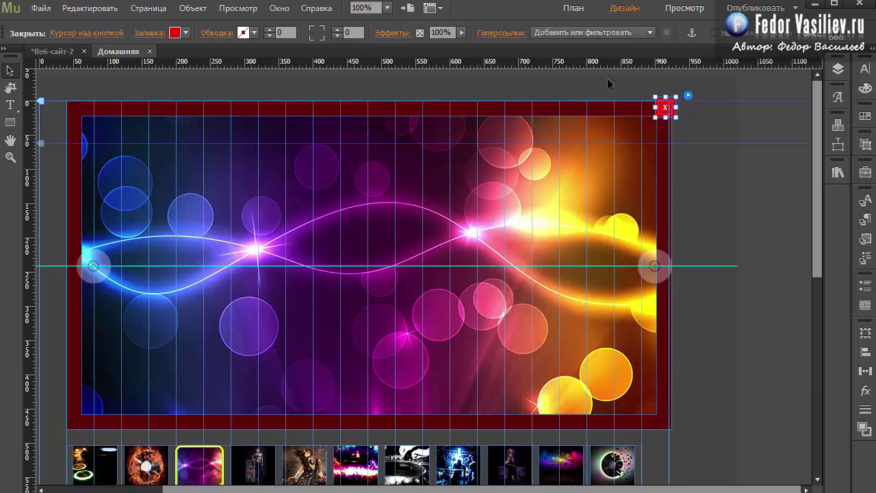
{"action": "left_click_drag", "start_coordinate": [816, 268], "coordinate": [504, 159]}
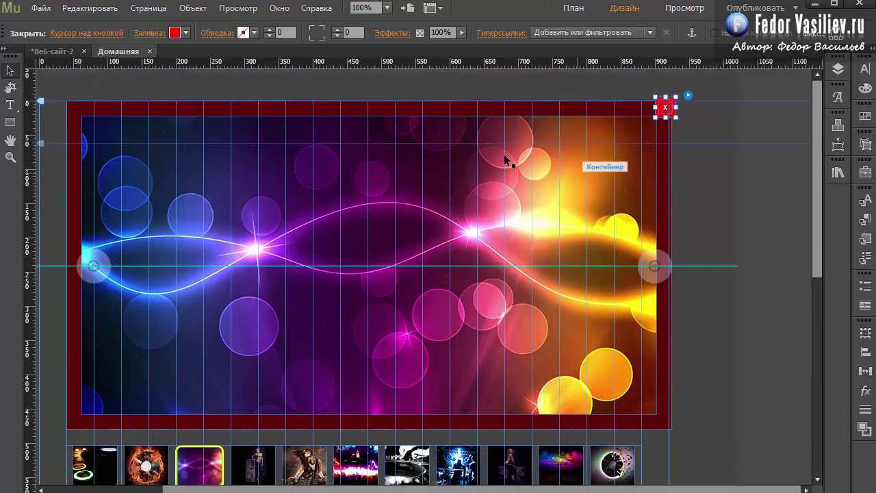
Start adding images to the slideshow and check the 2015 subfolder, returning to the клубные обои folder.
{"action": "left_click", "coordinate": [568, 109]}
{"action": "left_click", "coordinate": [682, 101]}
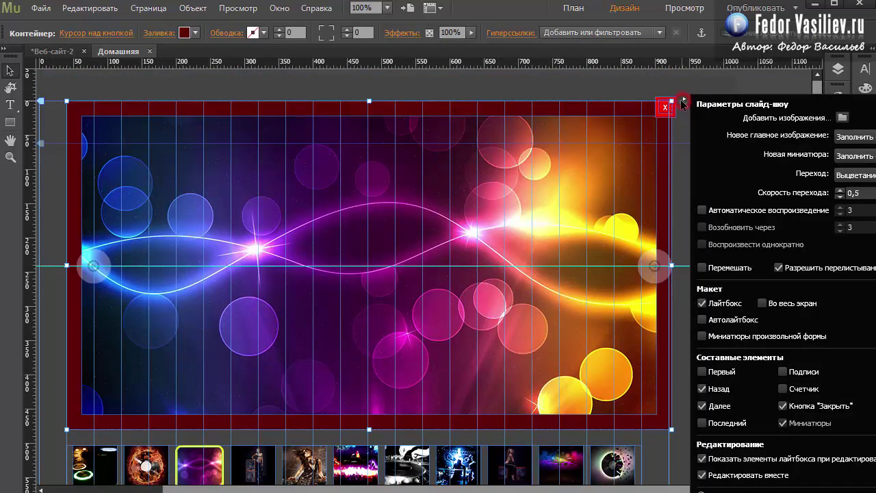
{"action": "left_click", "coordinate": [841, 118]}
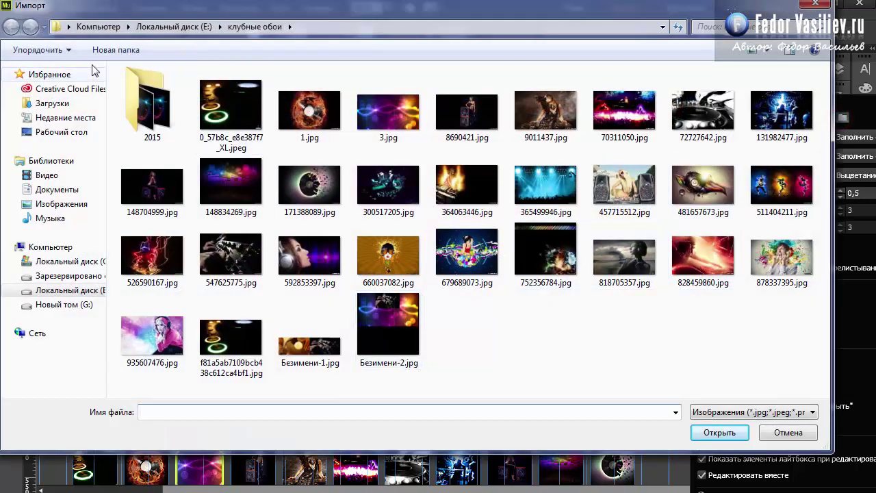
{"action": "double_click", "coordinate": [150, 103]}
{"action": "left_click", "coordinate": [221, 103]}
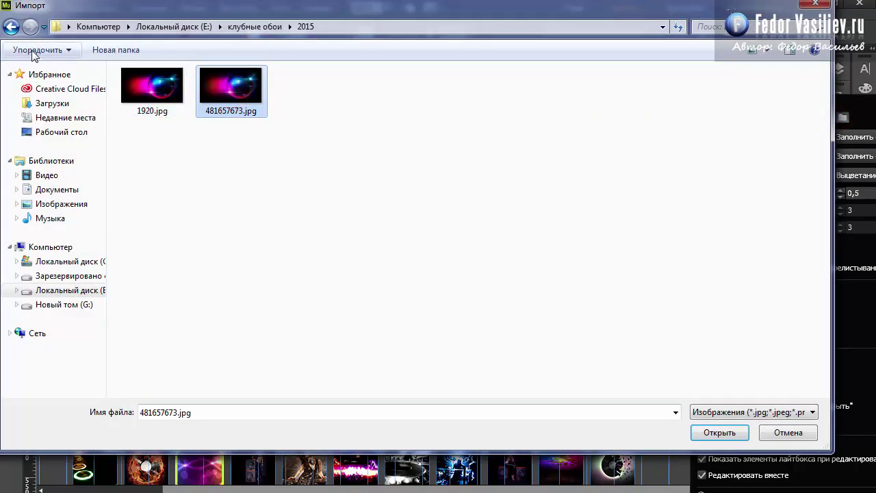
{"action": "left_click", "coordinate": [11, 27]}
Add 935607476.jpg, 526590167.jpg and the six images from 660037082.jpg to 878337395.jpg to the slideshow.
{"action": "left_click", "coordinate": [152, 335]}
{"action": "left_click", "coordinate": [152, 255], "text": "ctrl"}
{"action": "left_click", "coordinate": [467, 255], "text": "ctrl"}
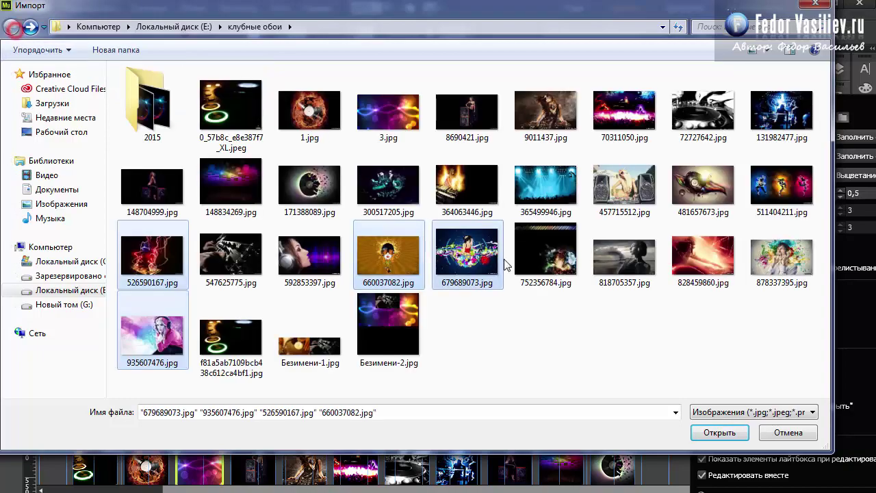
{"action": "left_click", "coordinate": [545, 255], "text": "ctrl"}
{"action": "left_click", "coordinate": [624, 255], "text": "ctrl"}
{"action": "left_click", "coordinate": [703, 255], "text": "ctrl"}
{"action": "left_click", "coordinate": [752, 263], "text": "ctrl"}
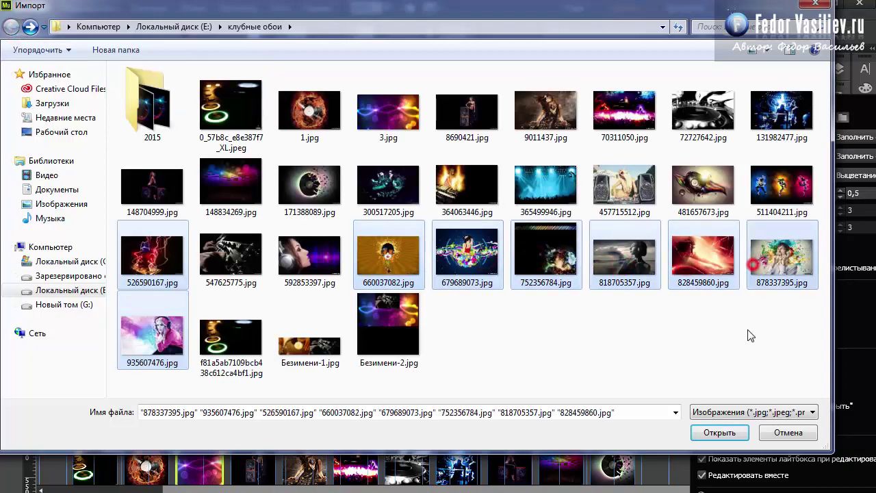
{"action": "left_click", "coordinate": [719, 432]}
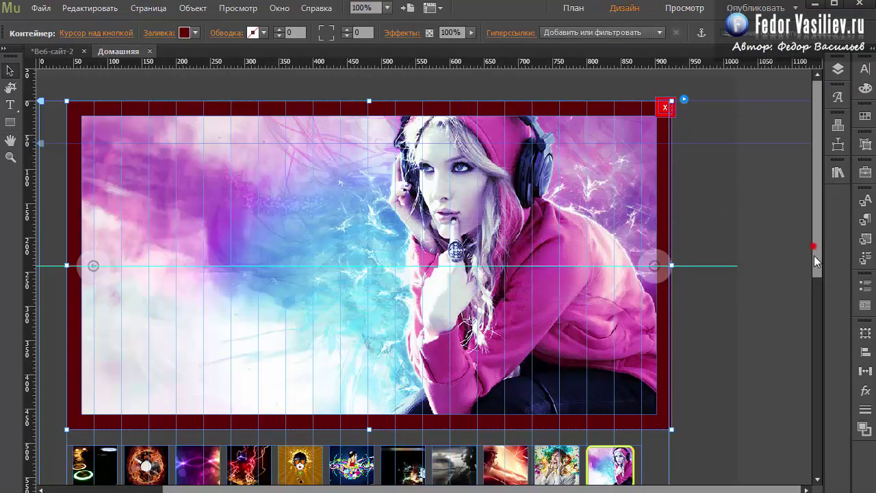
Examine the thumbnail rows below the lightbox and the extent of the thumbnail container.
{"action": "left_click", "coordinate": [813, 248]}
{"action": "left_click_drag", "start_coordinate": [816, 274], "coordinate": [809, 338]}
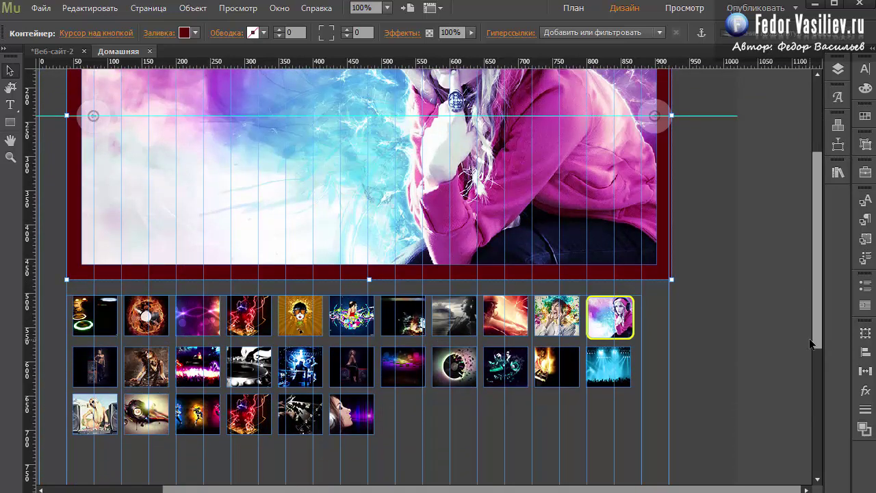
{"action": "scroll", "coordinate": [809, 338], "scroll_direction": "down", "scroll_amount": 3}
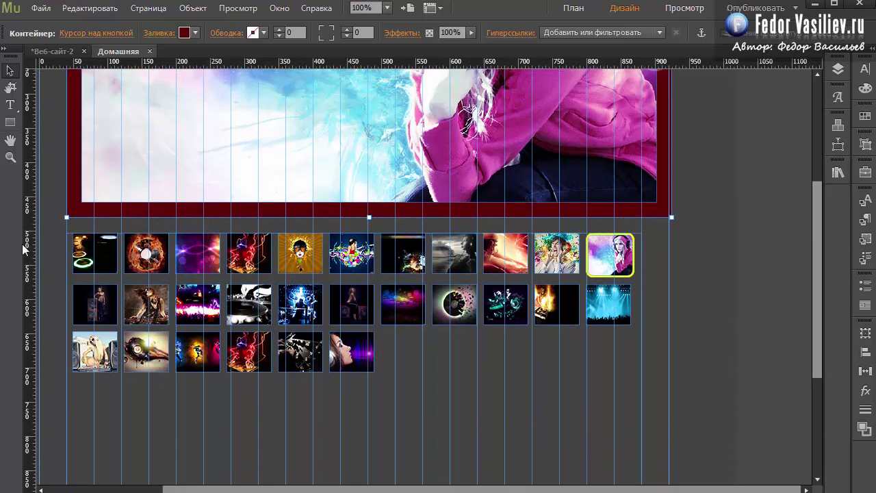
{"action": "left_click", "coordinate": [81, 248]}
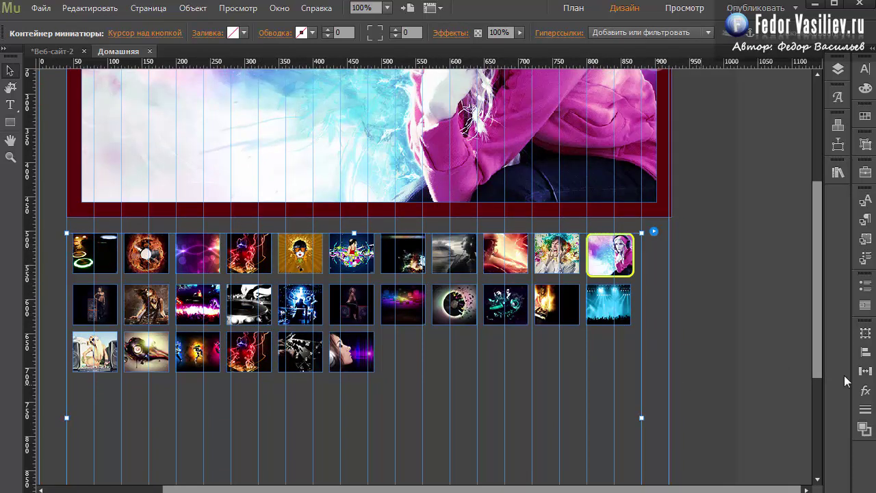
{"action": "left_click_drag", "start_coordinate": [818, 363], "coordinate": [814, 392]}
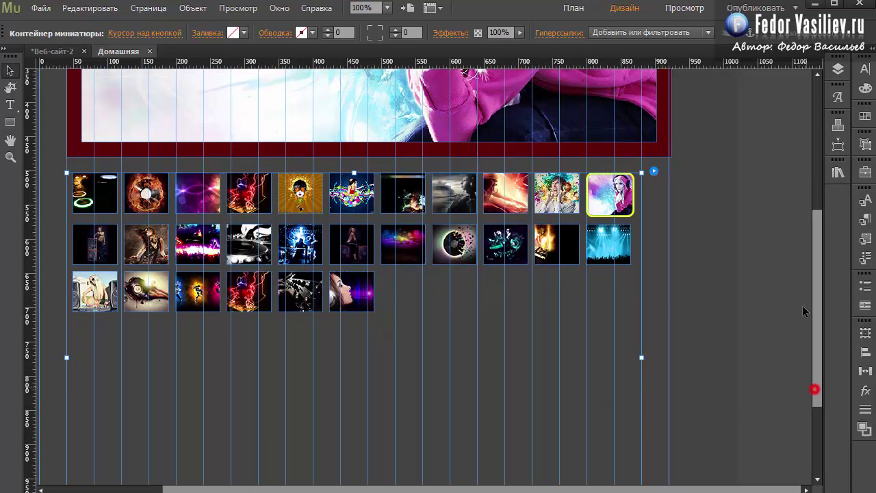
{"action": "scroll", "coordinate": [797, 273], "scroll_direction": "up", "scroll_amount": 5}
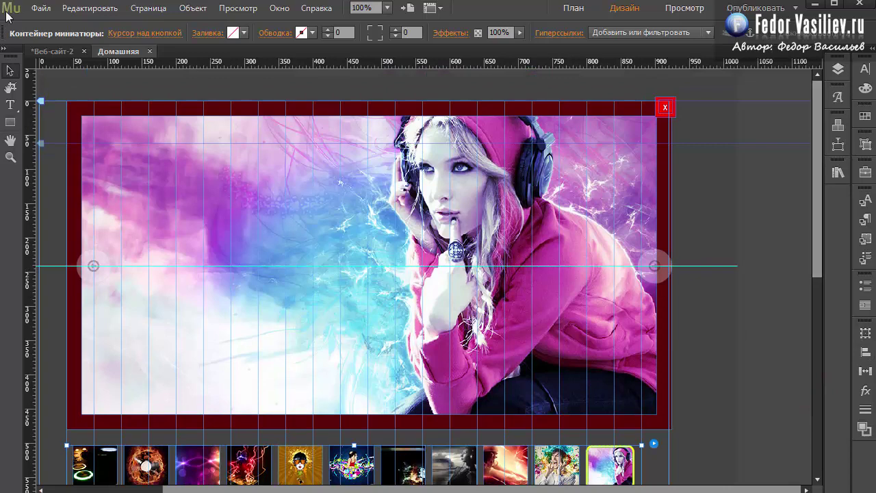
{"action": "left_click", "coordinate": [41, 8]}
{"action": "key", "text": "Escape"}
{"action": "key", "text": "Escape"}
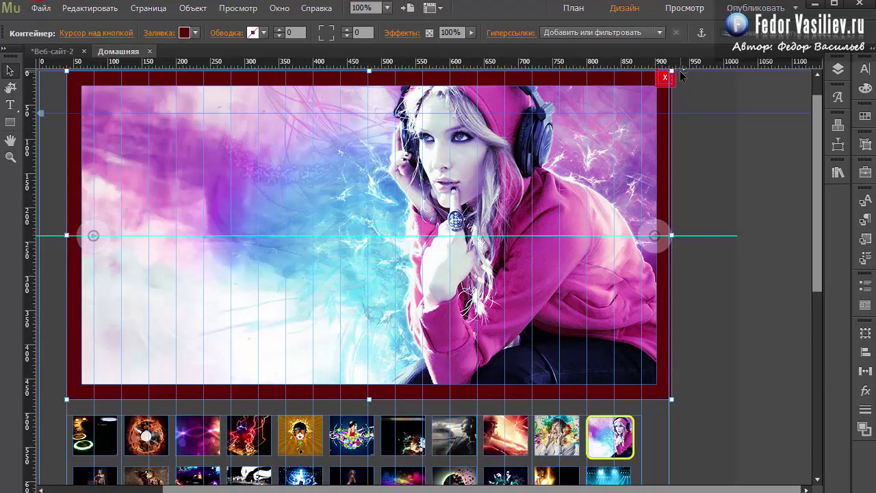
Turn off the slideshow's lightbox layout, Back and Next buttons, and thumbnails.
{"action": "left_click", "coordinate": [681, 74]}
{"action": "left_click", "coordinate": [701, 273]}
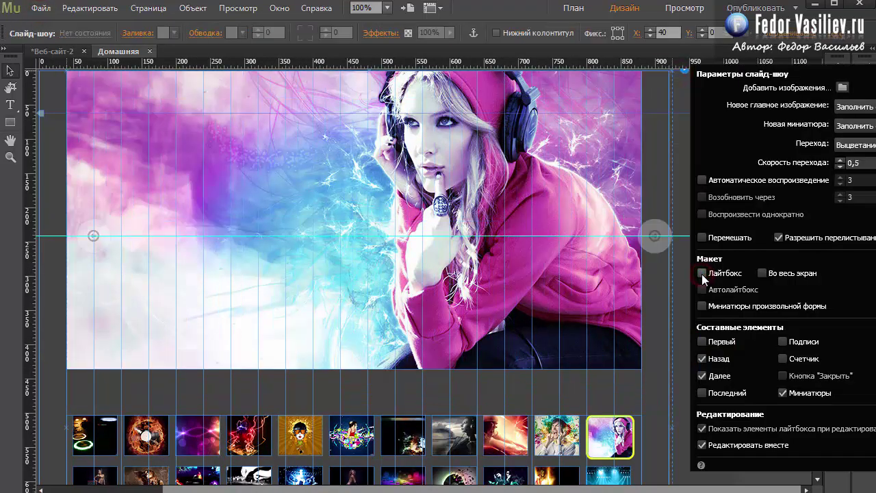
{"action": "left_click", "coordinate": [702, 359]}
{"action": "left_click", "coordinate": [699, 375]}
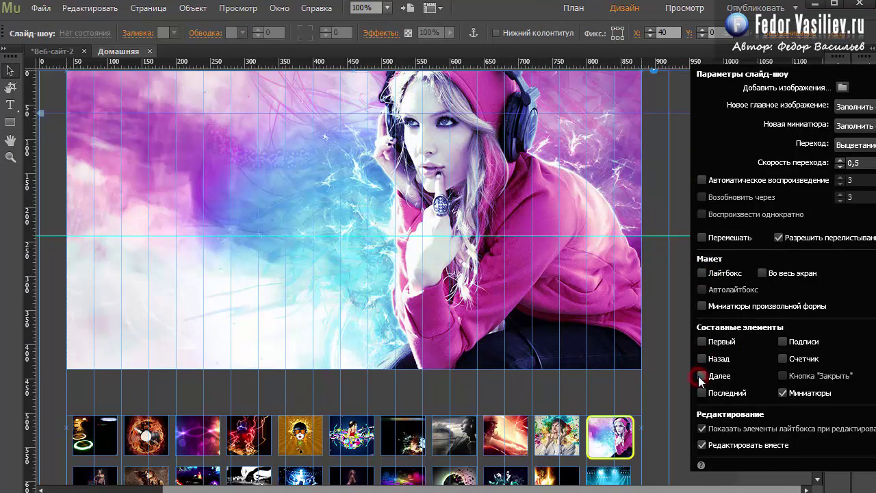
{"action": "left_click", "coordinate": [782, 393]}
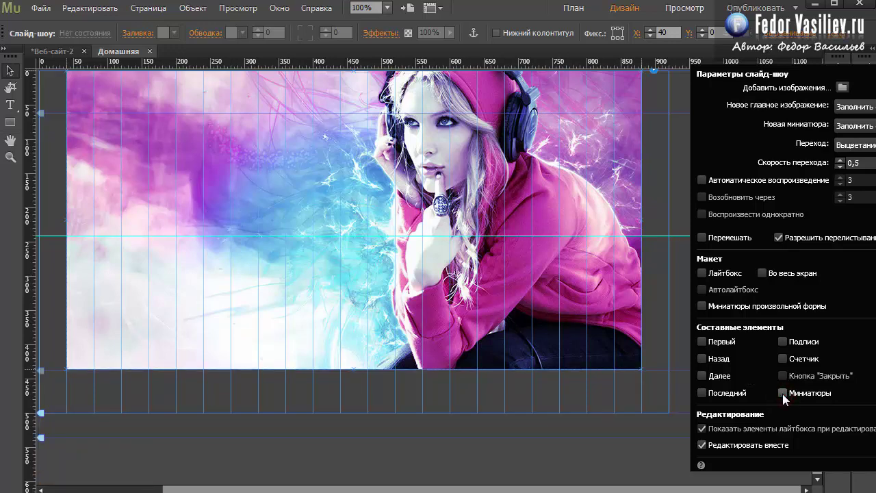
Make the slideshow full screen, enable automatic playback and choose the vertical transition.
{"action": "left_click", "coordinate": [761, 273]}
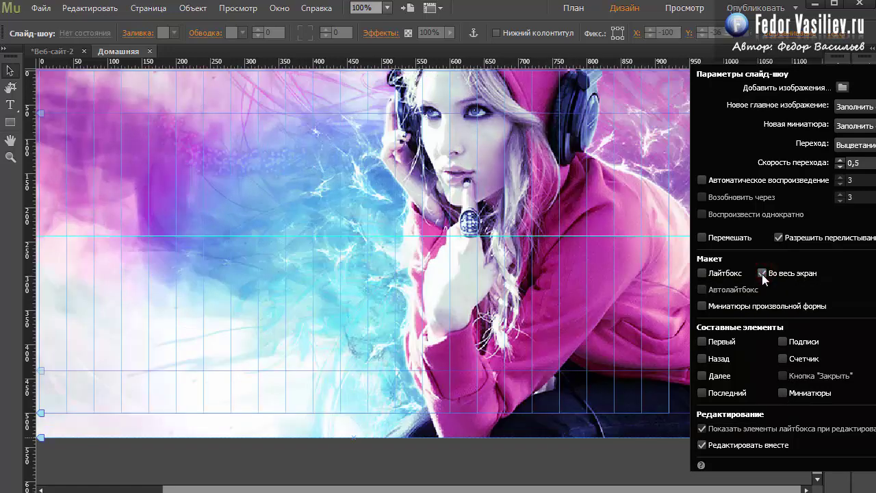
{"action": "left_click", "coordinate": [701, 180]}
{"action": "left_click", "coordinate": [852, 180]}
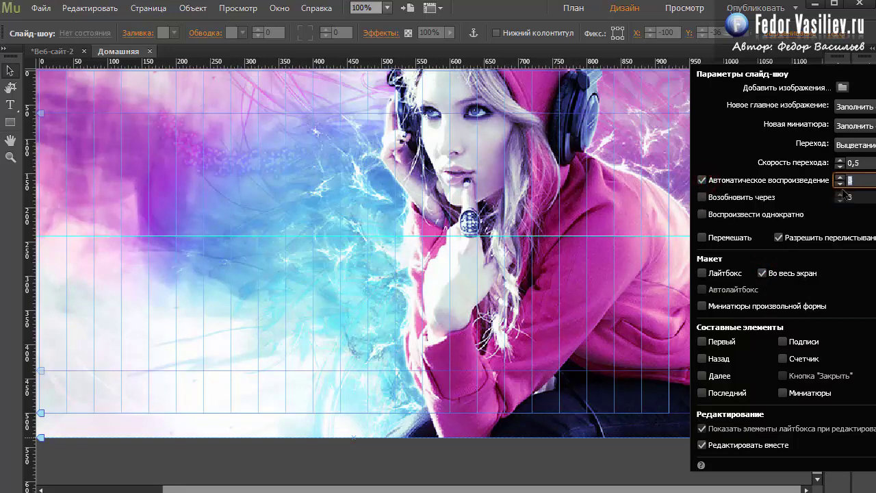
{"action": "left_click", "coordinate": [855, 145]}
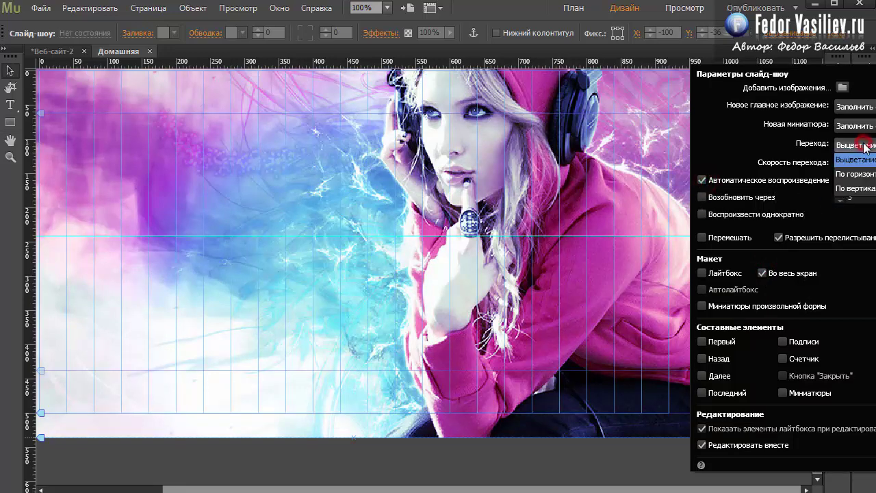
{"action": "left_click", "coordinate": [856, 189]}
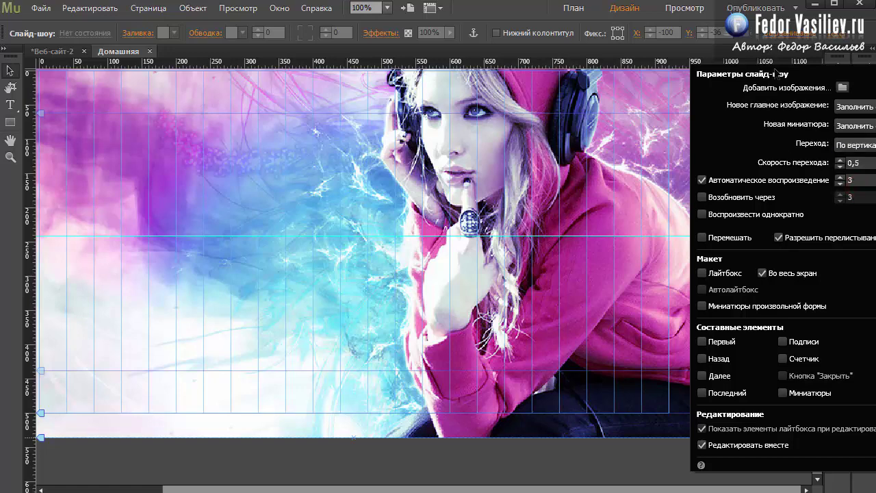
Preview the page with the full-screen slideshow in the browser.
{"action": "left_click", "coordinate": [643, 108]}
{"action": "left_click", "coordinate": [42, 8]}
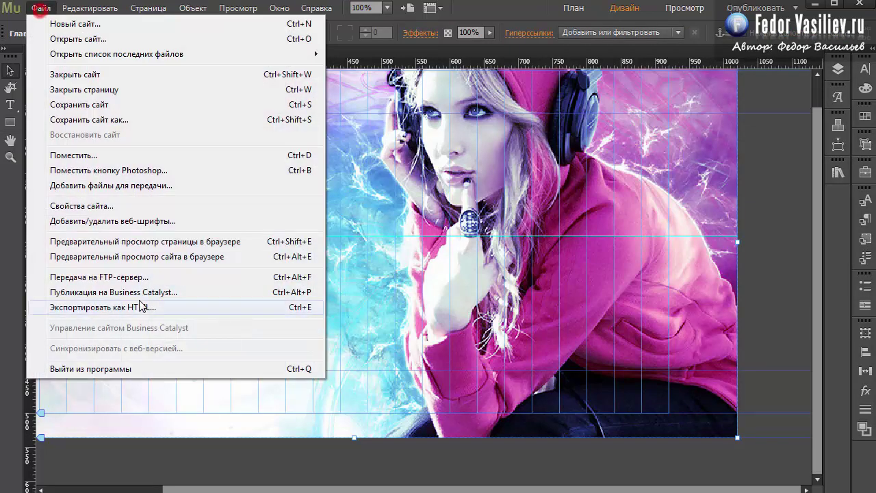
{"action": "left_click", "coordinate": [119, 239]}
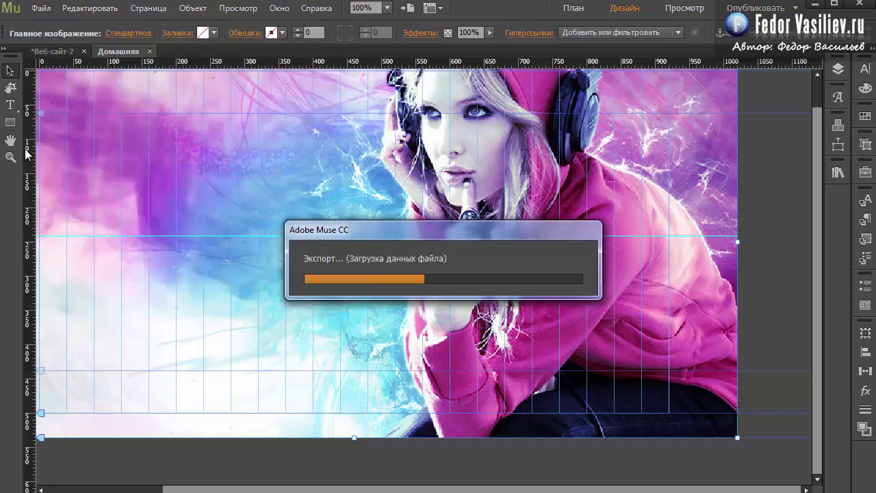
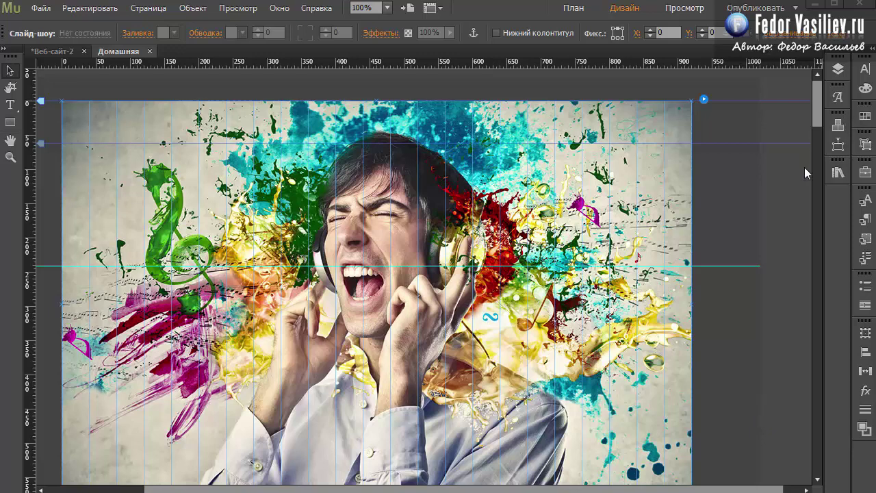
Look through the slideshow's scroll effects for motion, opacity, slideshow and Edge Animate.
{"action": "left_click", "coordinate": [837, 145]}
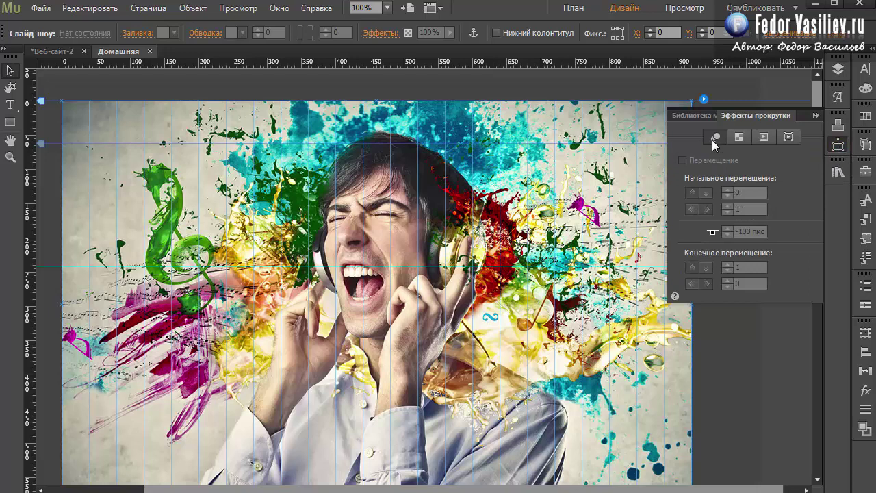
{"action": "left_click", "coordinate": [739, 137]}
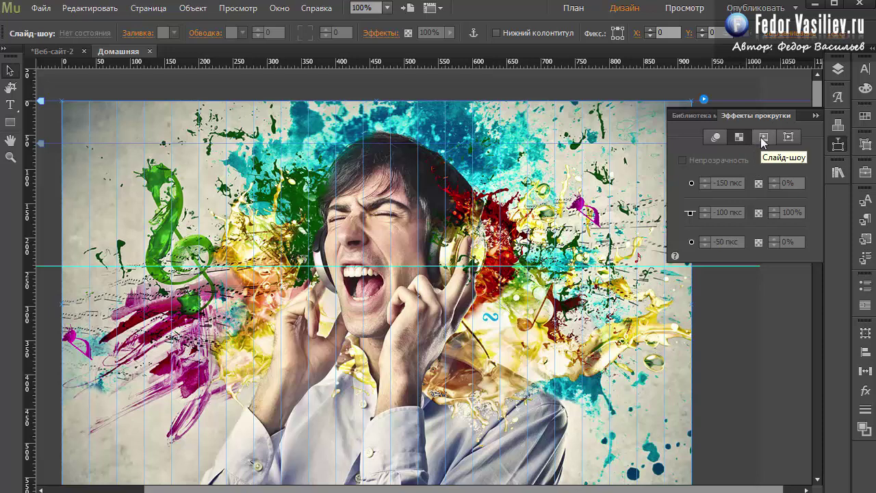
{"action": "left_click", "coordinate": [763, 137]}
{"action": "left_click", "coordinate": [786, 138]}
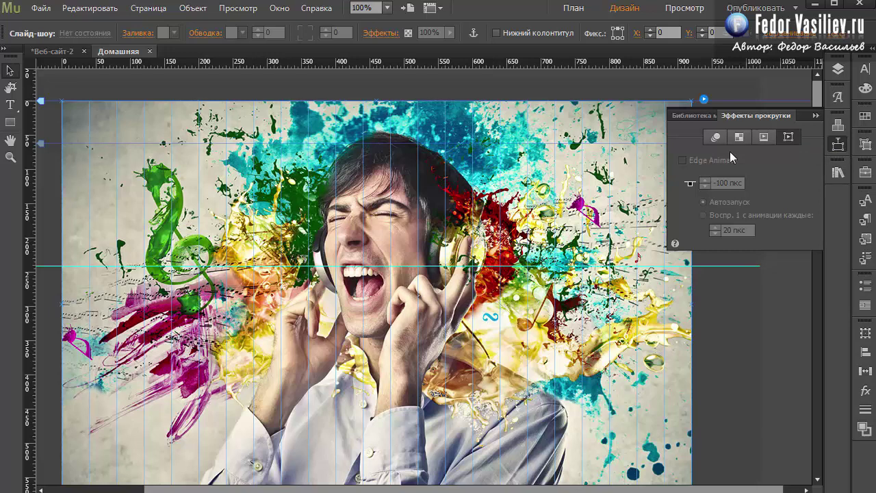
Enable the slideshow scroll effect for the selected slideshow.
{"action": "left_click", "coordinate": [764, 138]}
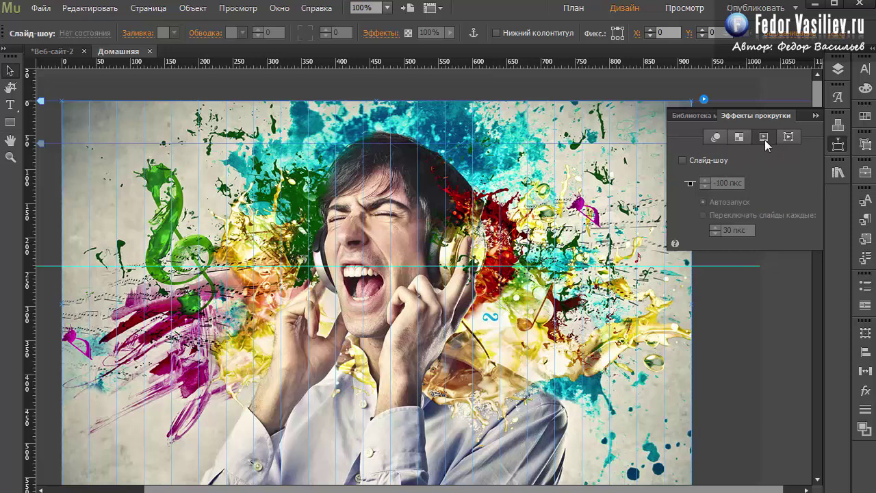
{"action": "left_click", "coordinate": [737, 104]}
{"action": "left_click", "coordinate": [557, 209]}
{"action": "left_click", "coordinate": [700, 330]}
{"action": "left_click", "coordinate": [628, 310]}
{"action": "left_click", "coordinate": [682, 162]}
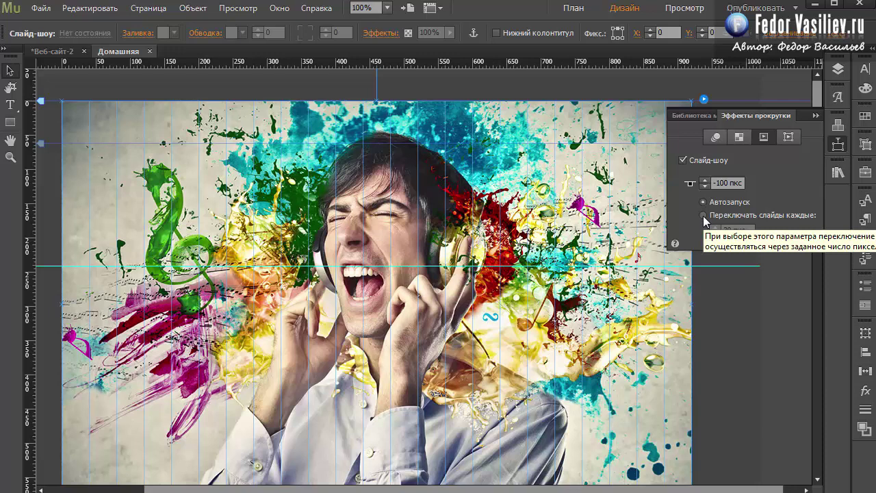
Set the slideshow's scroll effect to switch slides every 100 px of scrolling instead of playing automatically.
{"action": "left_click", "coordinate": [703, 217]}
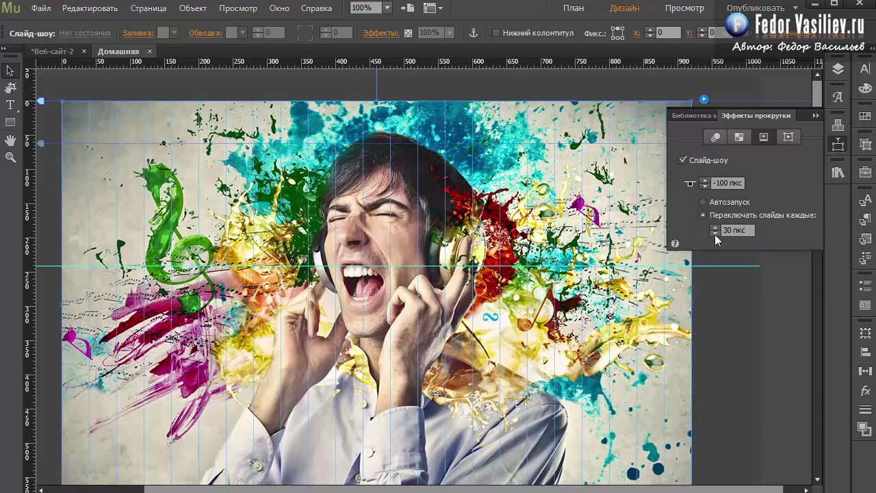
{"action": "left_click", "coordinate": [727, 230]}
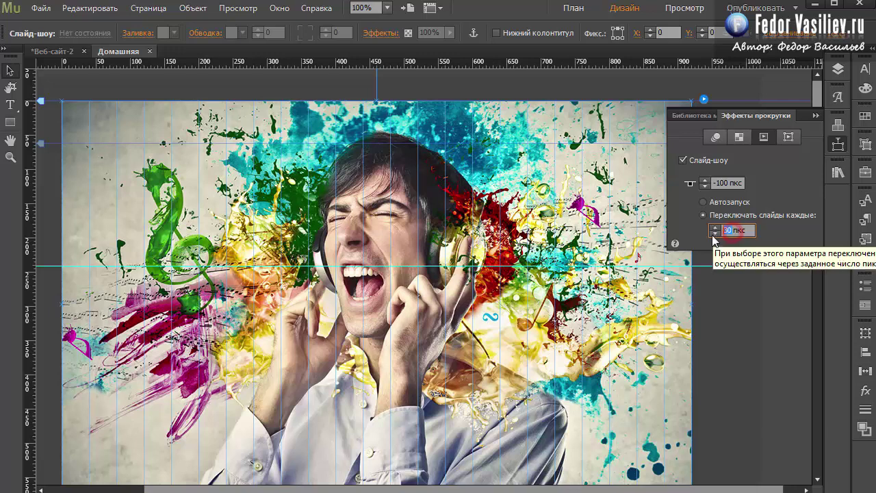
{"action": "type", "text": "100"}
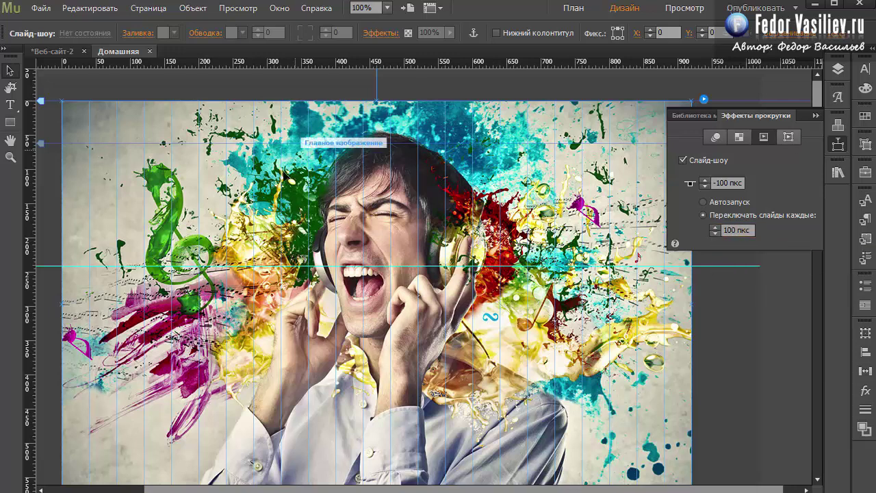
Preview the page in the browser and scroll through it to test how the slides switch.
{"action": "left_click", "coordinate": [40, 9]}
{"action": "left_click", "coordinate": [123, 256]}
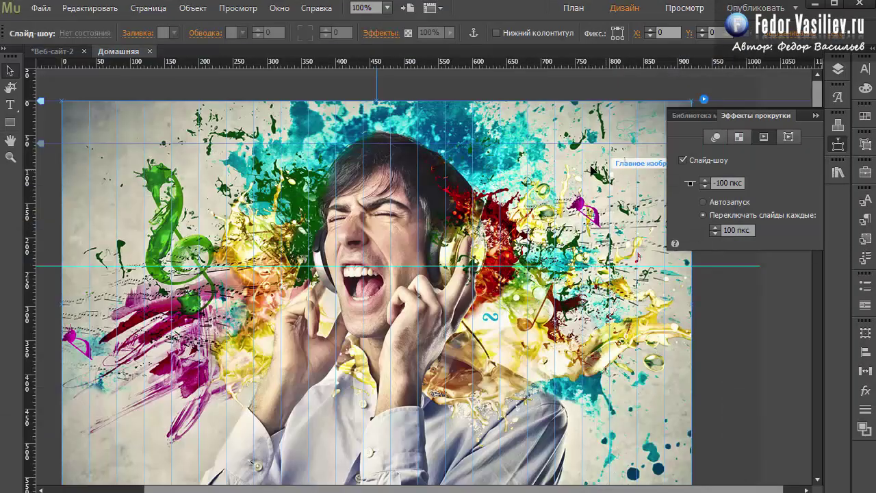
{"action": "left_click", "coordinate": [814, 116]}
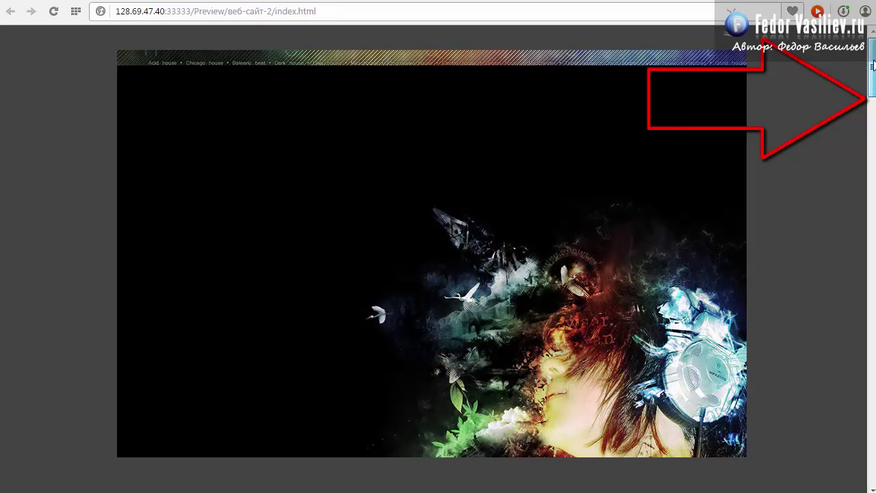
{"action": "mouse_move", "coordinate": [873, 65]}
{"action": "left_mouse_down"}
{"action": "mouse_move", "coordinate": [852, 182]}
{"action": "mouse_move", "coordinate": [858, 377]}
{"action": "mouse_move", "coordinate": [853, 216]}
{"action": "mouse_move", "coordinate": [849, 276]}
{"action": "mouse_move", "coordinate": [861, 438]}
{"action": "mouse_move", "coordinate": [873, 56]}
{"action": "left_mouse_up"}
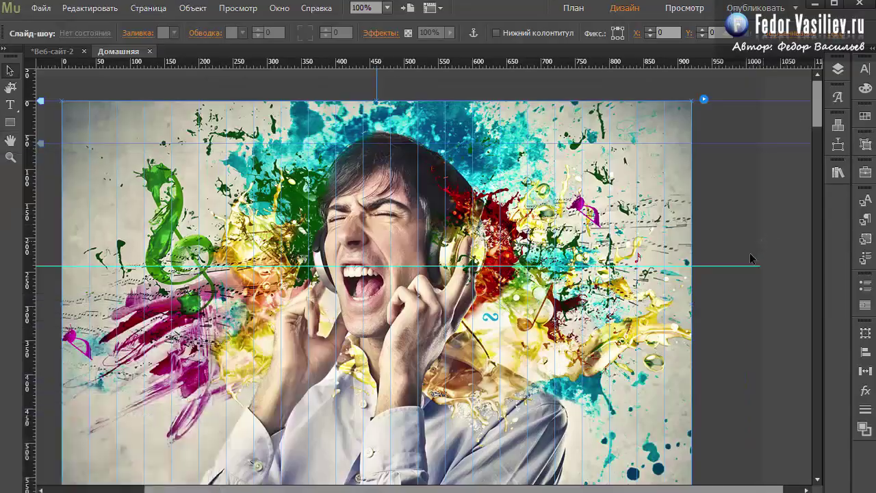
Set the slideshow to switch slides every 300 px of scrolling and choose the fading transition.
{"action": "left_click", "coordinate": [836, 152]}
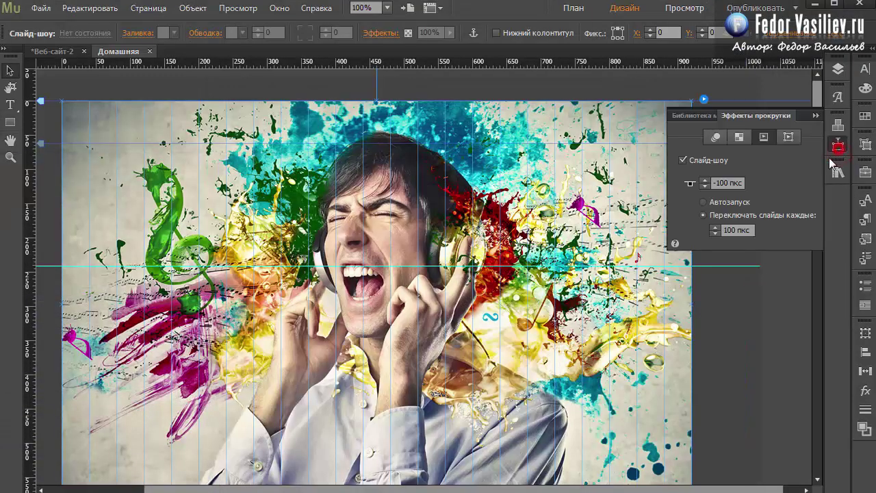
{"action": "left_click", "coordinate": [726, 230]}
{"action": "double_click", "coordinate": [727, 230]}
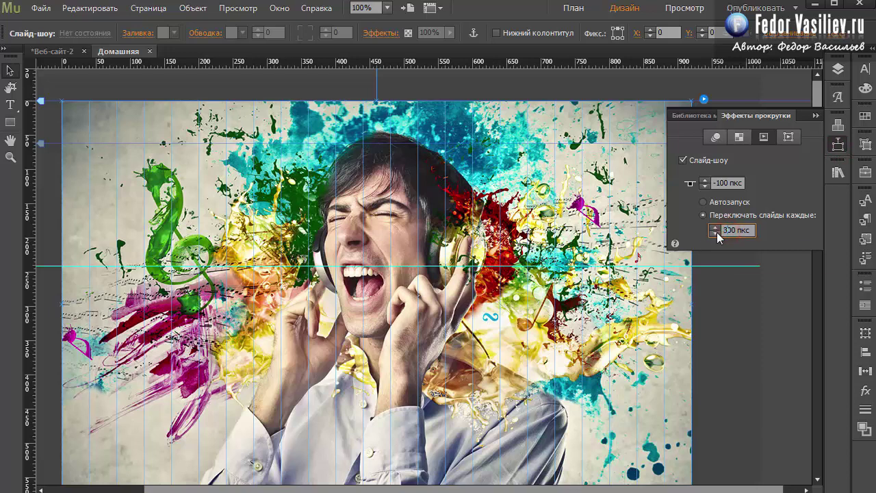
{"action": "left_click", "coordinate": [628, 164]}
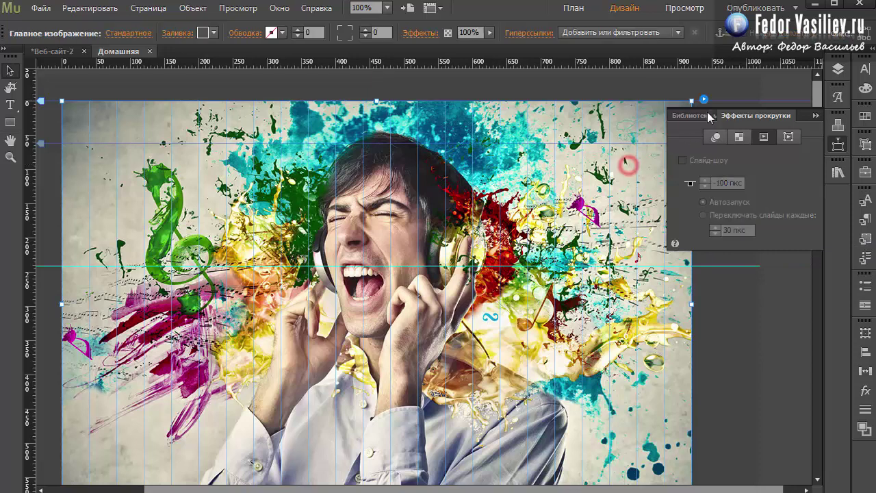
{"action": "left_click", "coordinate": [704, 99]}
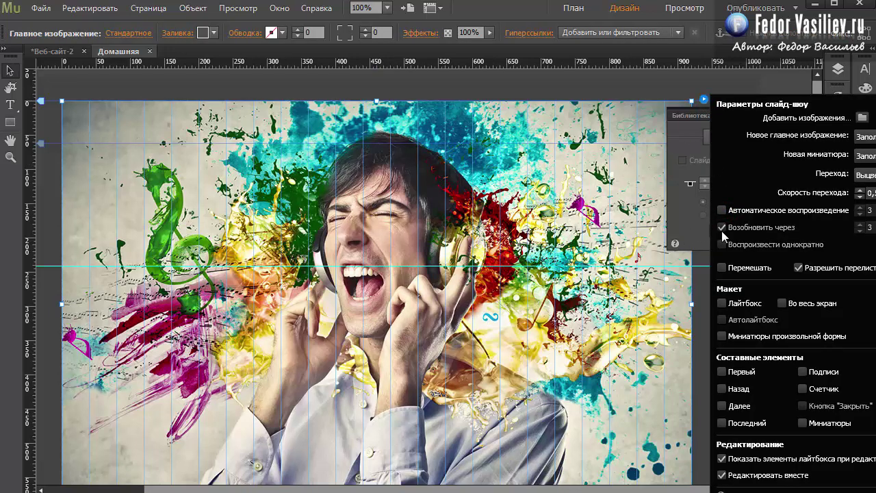
Preview the updated page in the browser and scroll down and back up to check the scroll-driven fading slides.
{"action": "left_click", "coordinate": [41, 7]}
{"action": "left_click", "coordinate": [137, 241]}
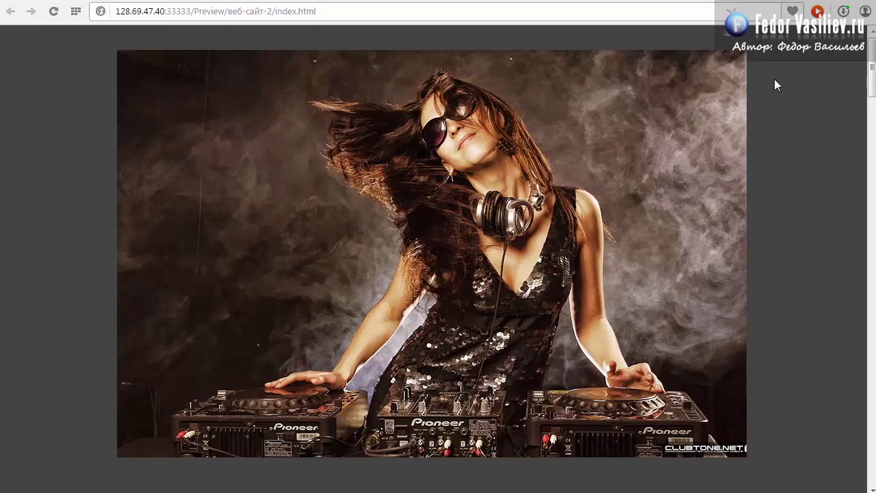
{"action": "left_click", "coordinate": [872, 70]}
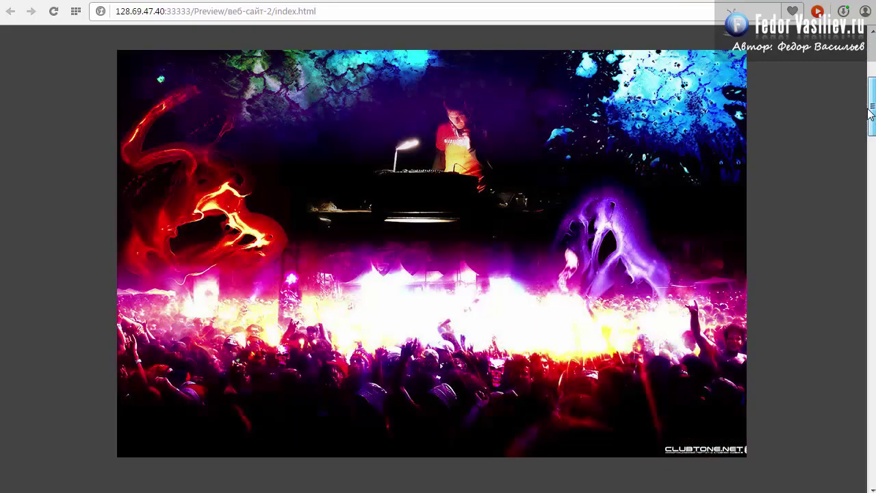
{"action": "left_click_drag", "start_coordinate": [873, 82], "coordinate": [855, 68]}
{"action": "scroll", "coordinate": [438, 253], "scroll_direction": "down", "scroll_amount": 10}
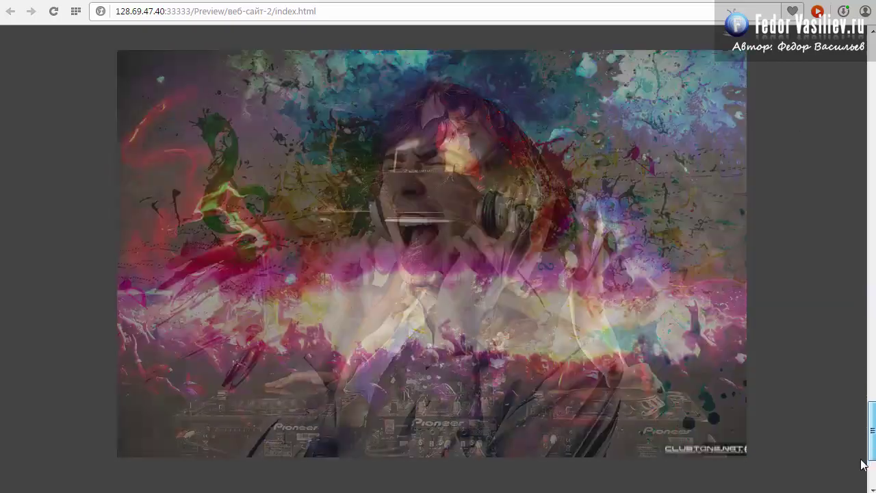
{"action": "scroll", "coordinate": [677, 226], "scroll_direction": "down", "scroll_amount": 3}
{"action": "scroll", "coordinate": [677, 226], "scroll_direction": "up", "scroll_amount": 5}
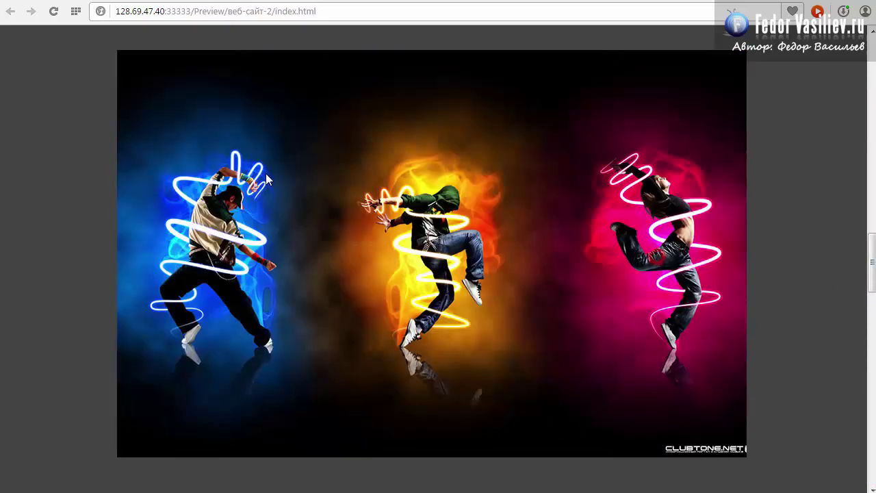
{"action": "left_click", "coordinate": [655, 409]}
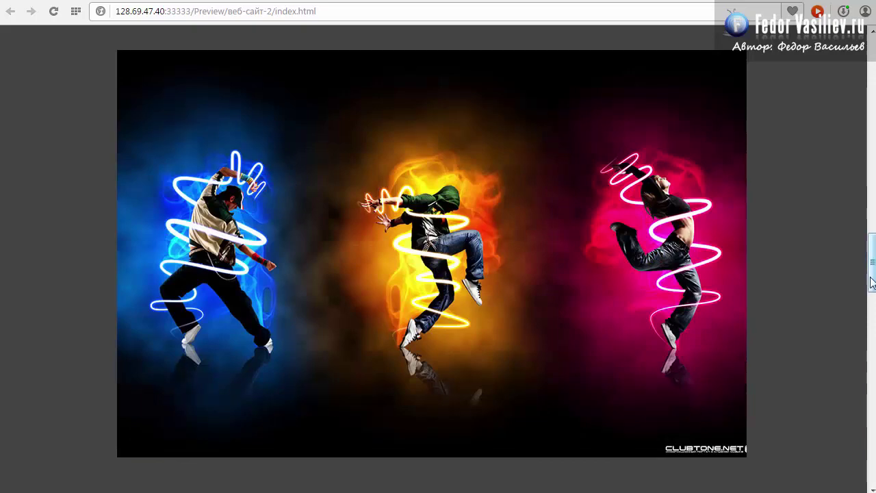
{"action": "left_click_drag", "start_coordinate": [871, 281], "coordinate": [871, 332]}
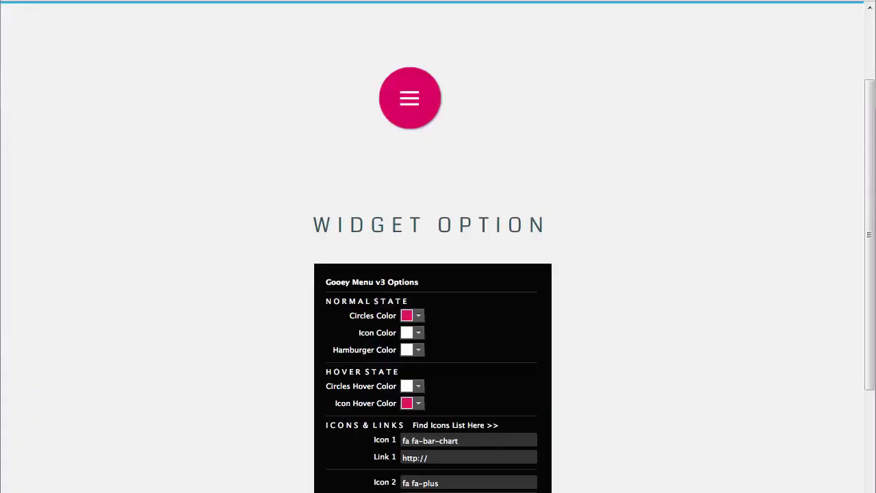
Expand and collapse the Gooey Menu v3 demo menu to examine its behaviour.
{"action": "left_click", "coordinate": [410, 103]}
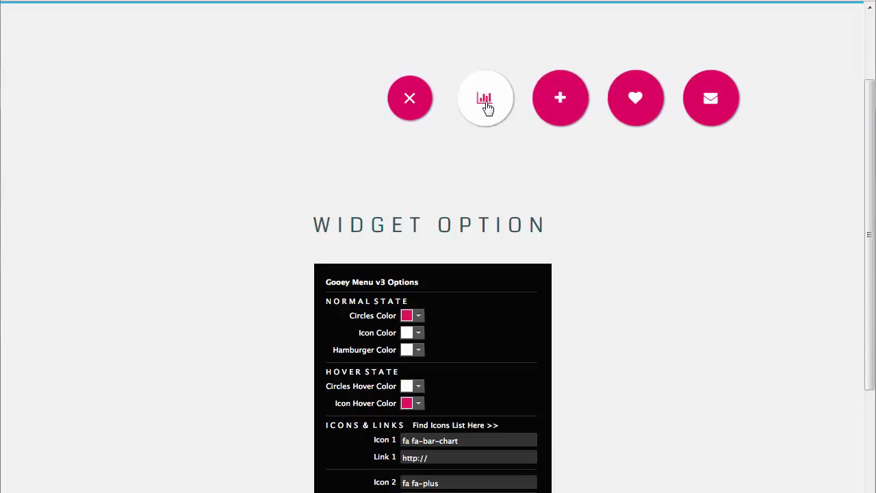
{"action": "left_click", "coordinate": [402, 102]}
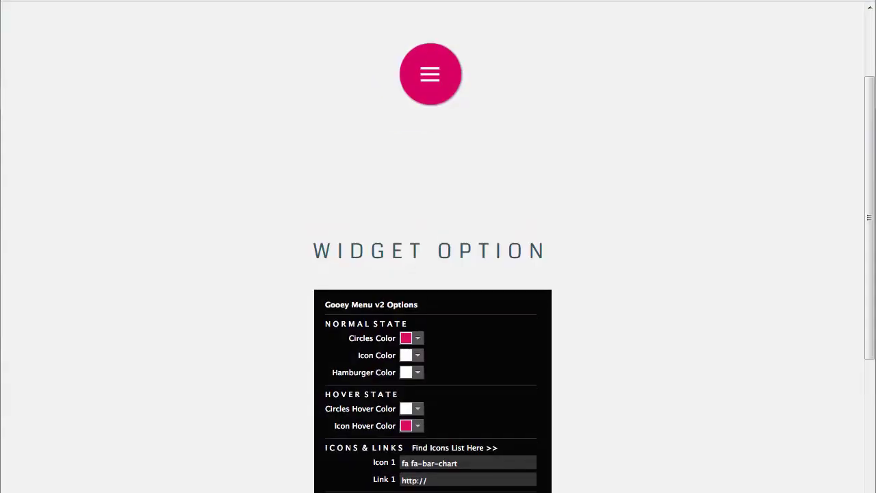